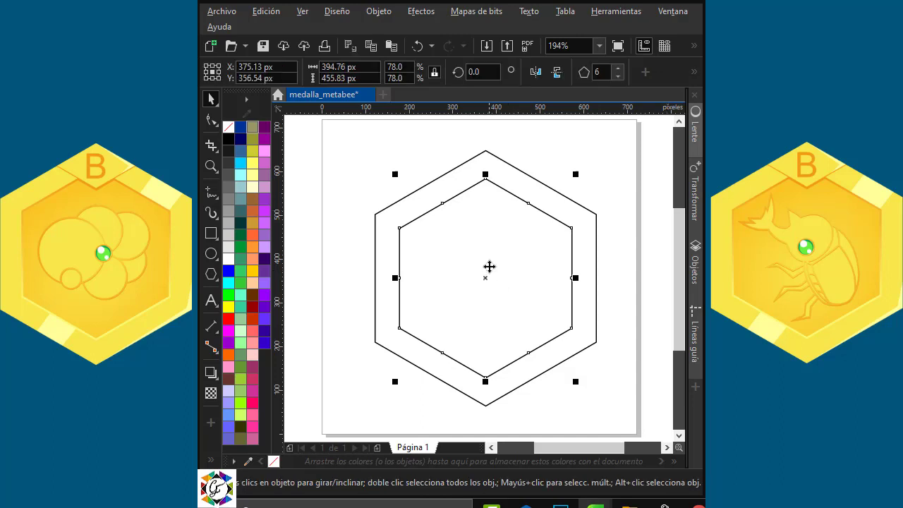
Place a copy of the inner hexagon higher so the two overlap, and create a filled diamond from the overlap with Smart Fill
left_click_drag(485, 280, 487, 180)
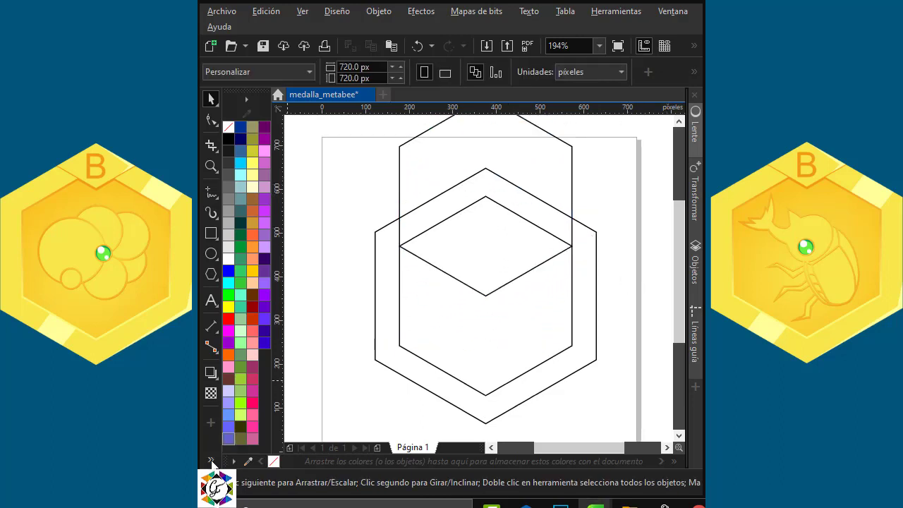
left_click(212, 463)
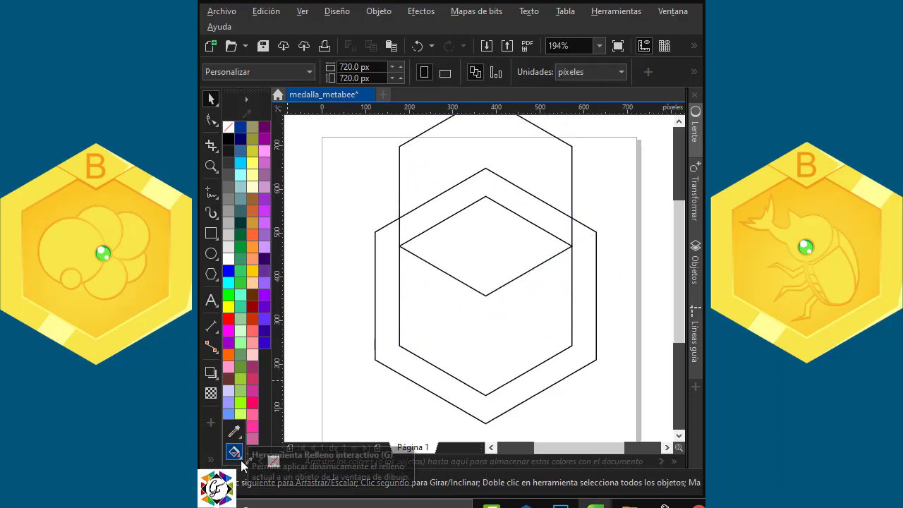
left_click(234, 453)
left_click(303, 468)
left_click(478, 235)
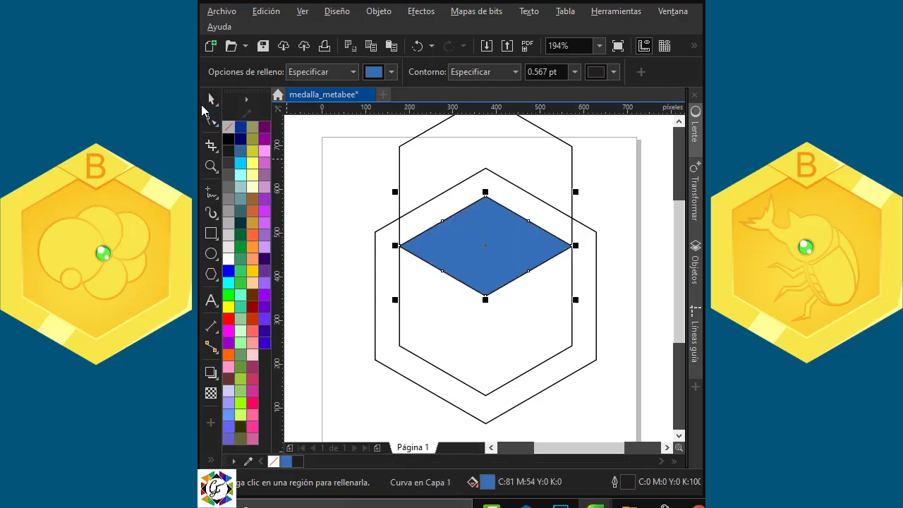
Delete the raised hexagon copy, keeping the blue diamond
left_click(211, 99)
left_click(611, 153)
left_click(555, 162)
key("Delete")
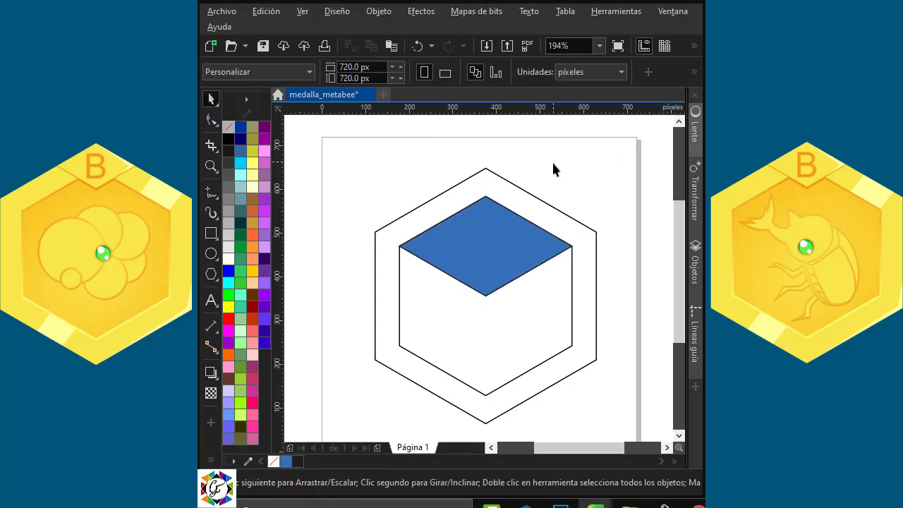
Fill the diamond white and scale it to 50%
left_click(510, 226)
left_click(229, 260)
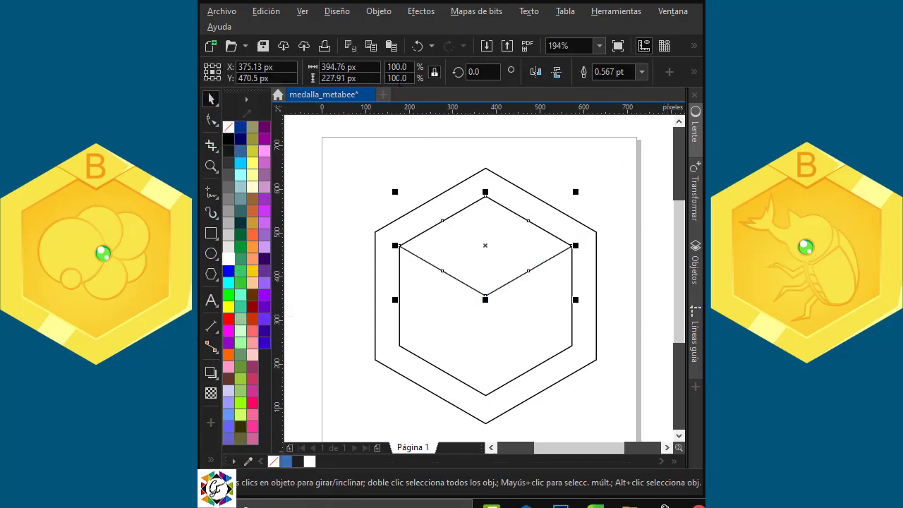
left_click(394, 67)
type("50")
key("Return")
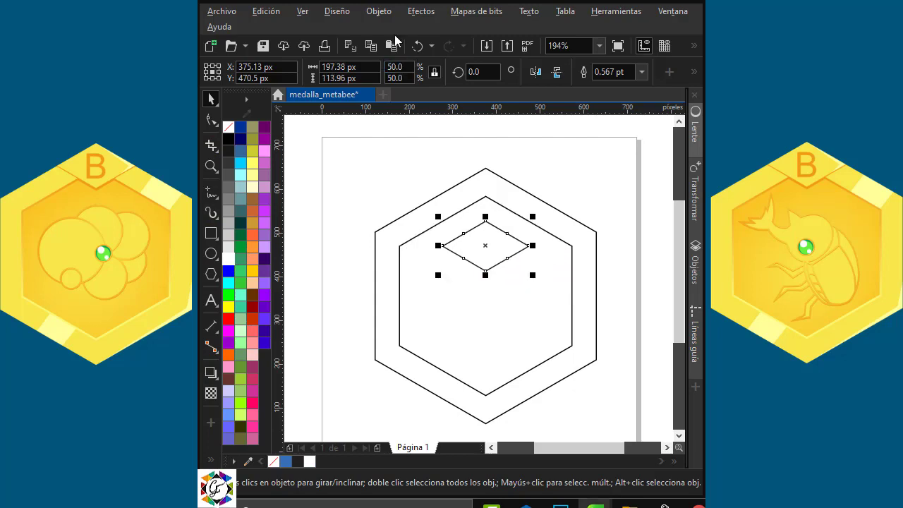
Move the diamond to the outer hexagon's top corner and scale it to 55%, keeping its top corner snapped there
left_click_drag(498, 226, 486, 168)
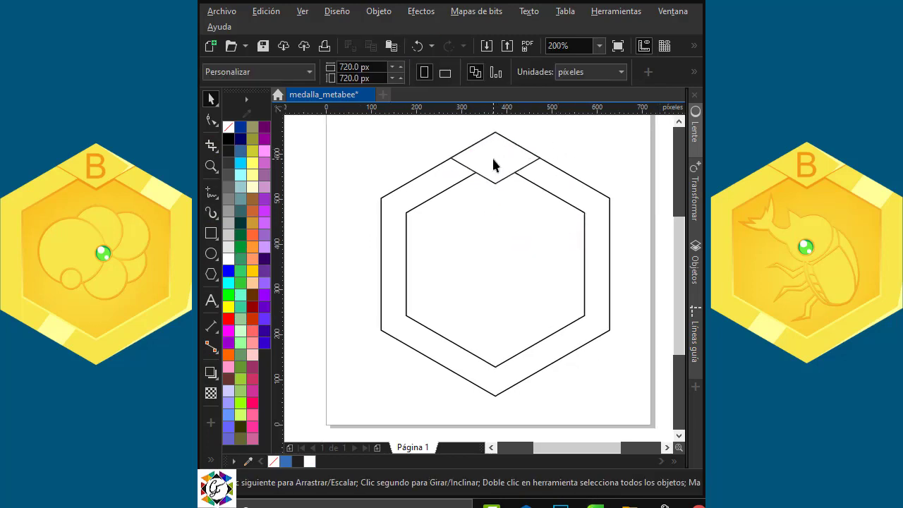
left_click(493, 159)
left_click_drag(412, 67, 366, 69)
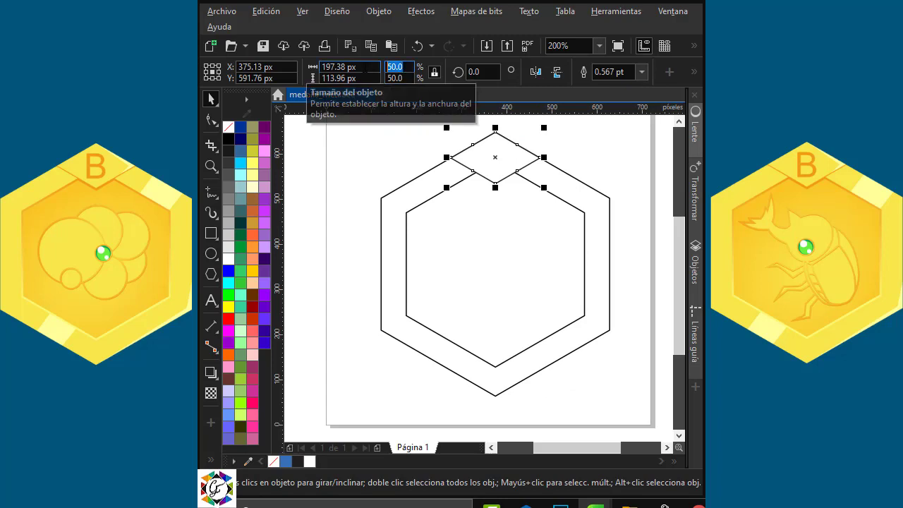
type("55")
key("Return")
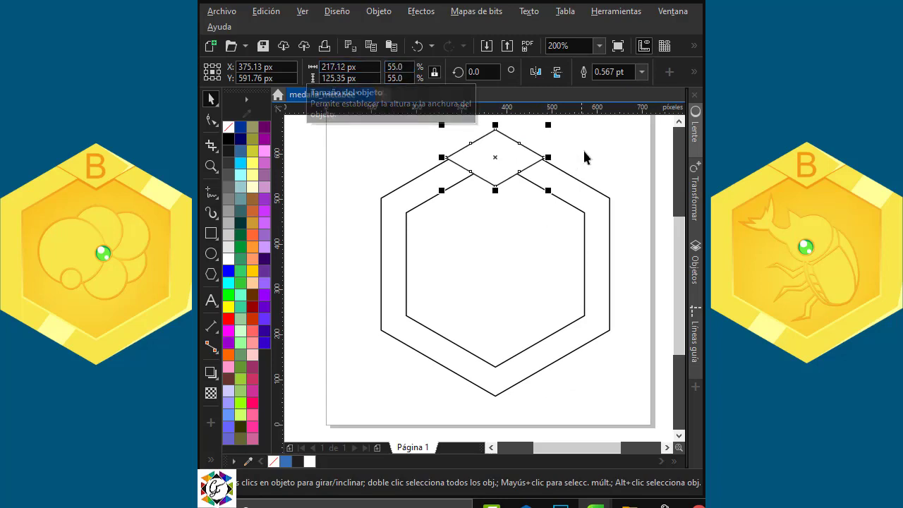
mouse_move(496, 130)
left_mouse_down()
mouse_move(493, 150)
mouse_move(496, 133)
left_mouse_up()
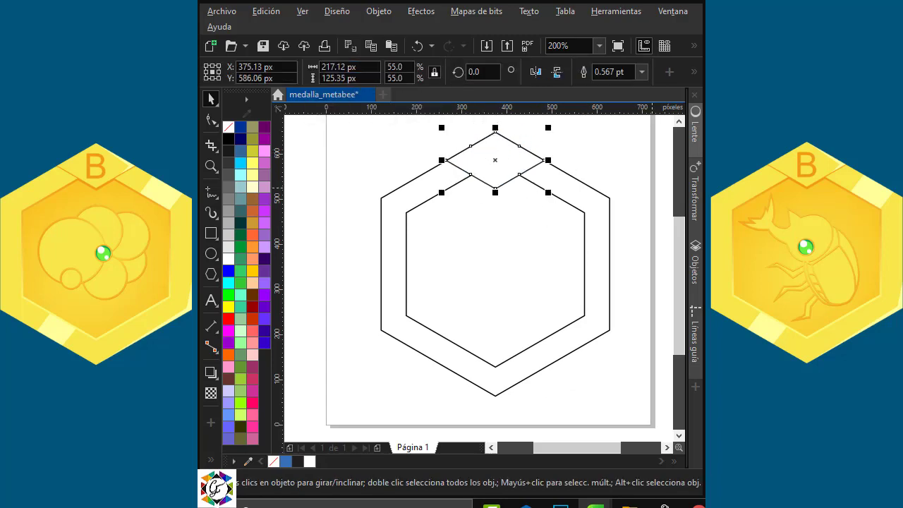
Duplicate the inner hexagon in place and scale the copy to 76%
left_click(605, 174)
scroll(606, 174, "up", 1)
left_click(471, 277)
key("plus")
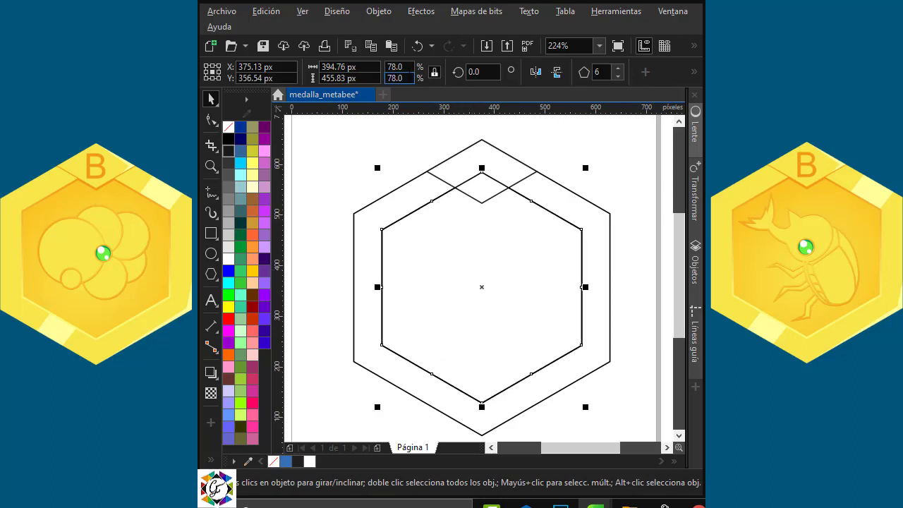
left_click_drag(411, 67, 369, 63)
type("76")
key("Return")
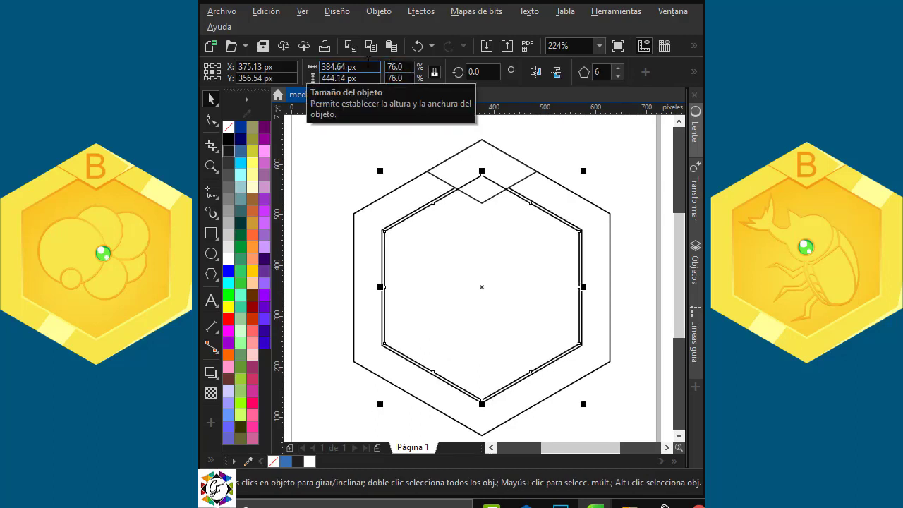
Duplicate the top diamond in place and scale the copy to 50%
left_click(489, 157)
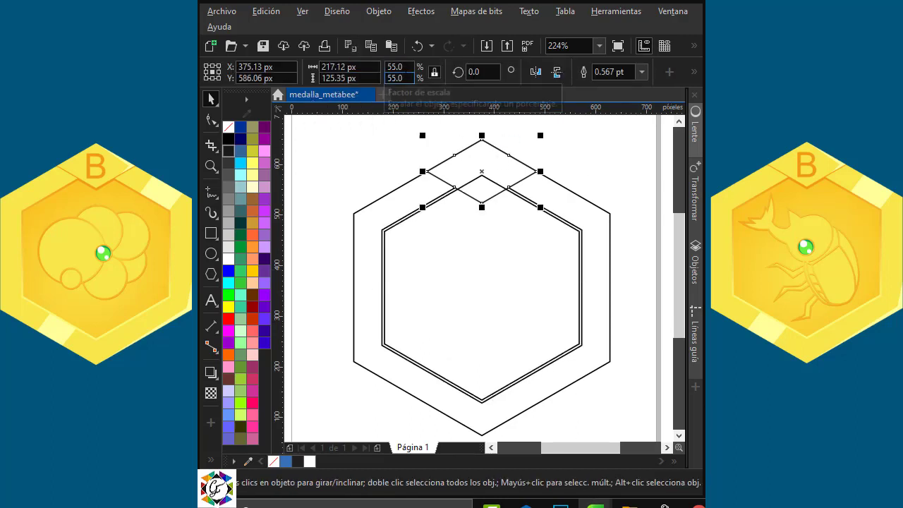
key("plus")
left_click_drag(408, 68, 365, 63)
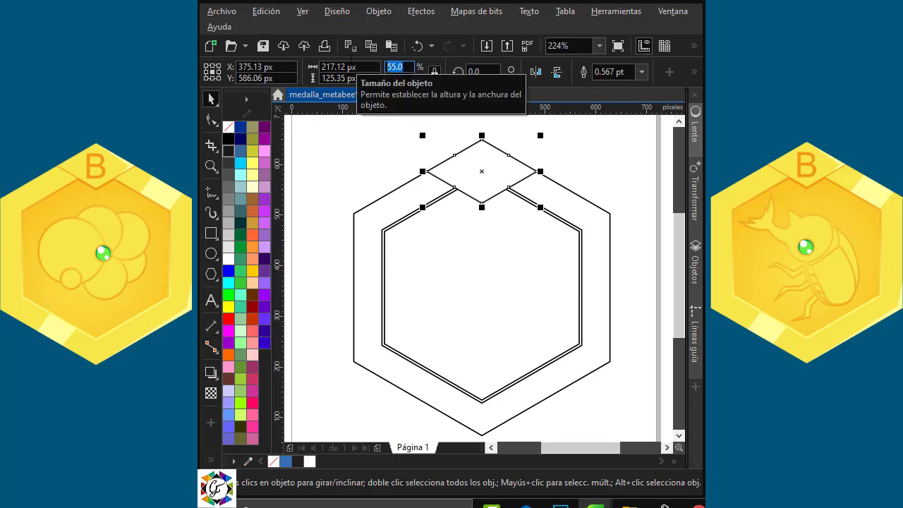
type("50")
key("Return")
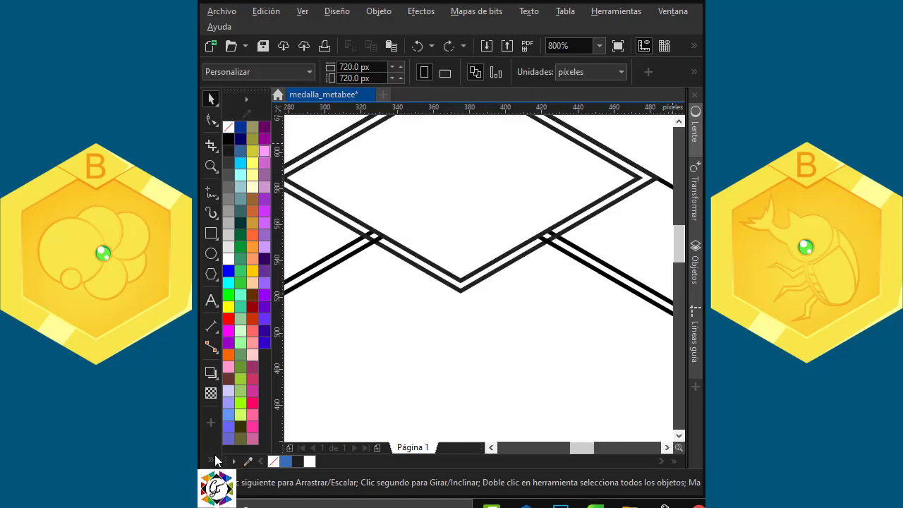
Smart-fill the V-shaped strip between the diamonds' lower edges and the two small areas where it crosses the hexagon borders
left_click(211, 460)
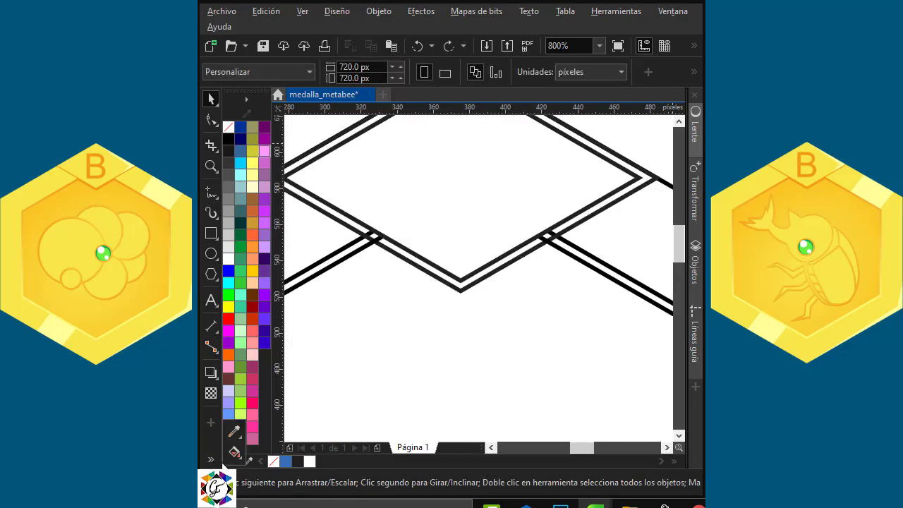
left_click(238, 457)
left_click(256, 467)
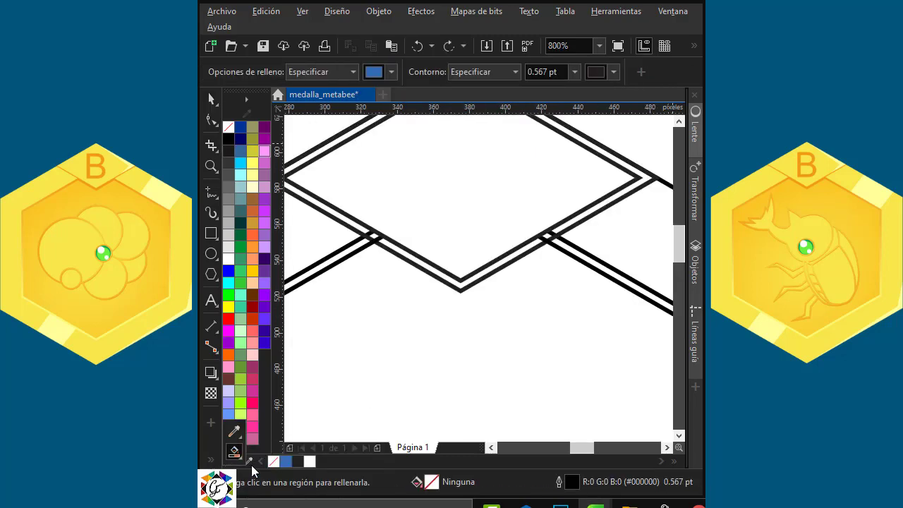
left_click(464, 281)
left_click(549, 235)
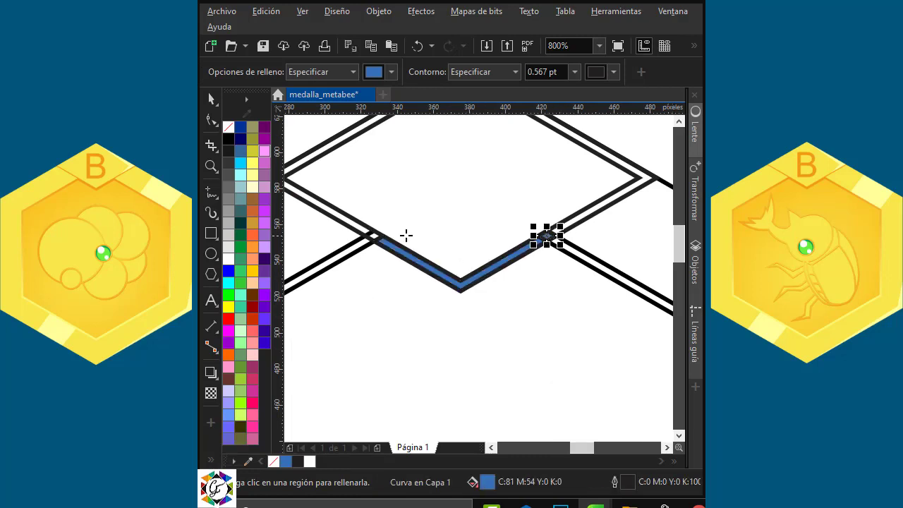
left_click(375, 235)
Remove the outer corner nodes of the two small crossing pieces and join the pieces with the V-shaped strip
left_click(212, 118)
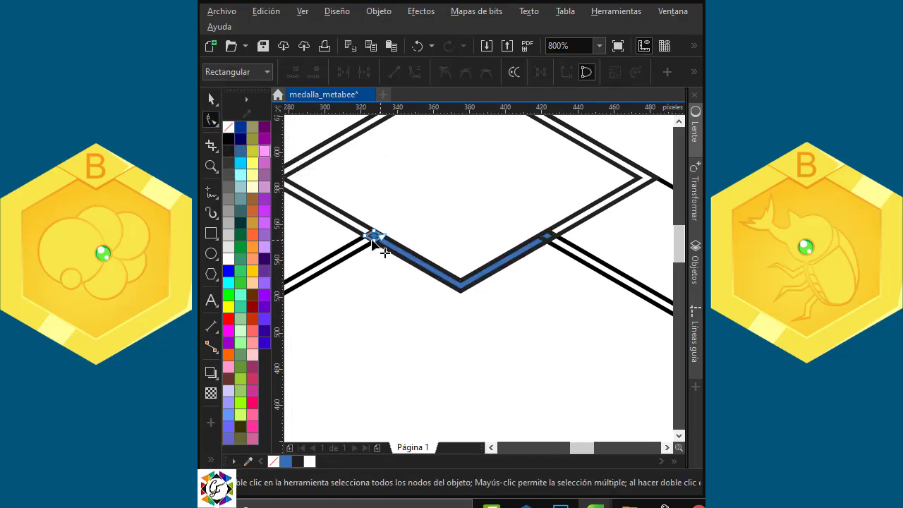
left_click(548, 237)
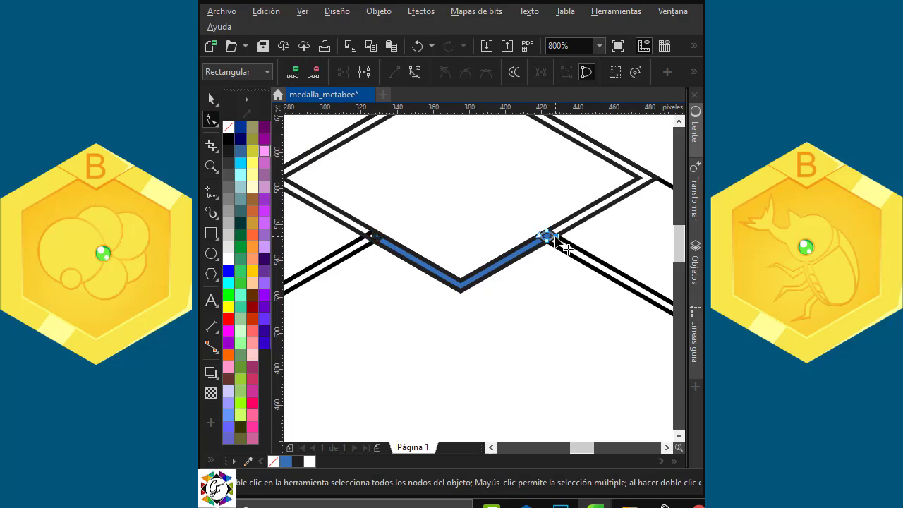
left_click(211, 100)
left_click(498, 267)
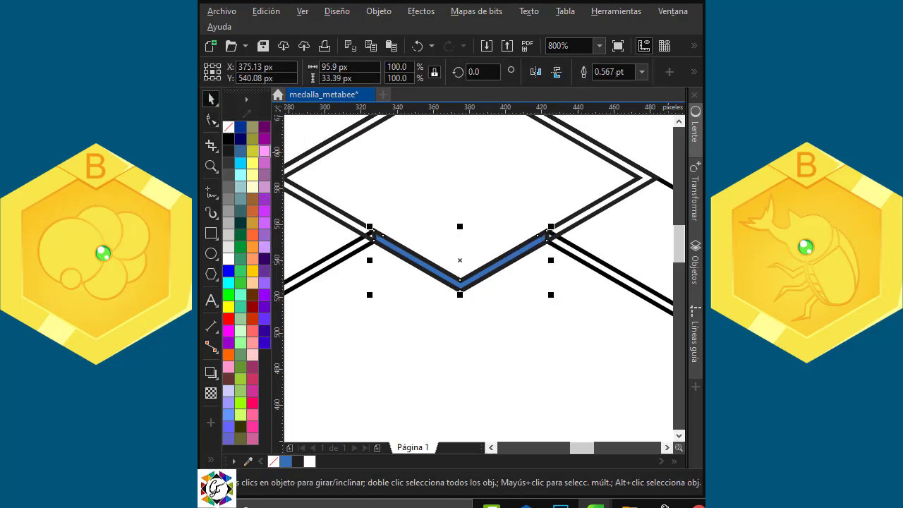
Delete the larger 55% diamond
left_click(638, 185)
left_click(640, 186)
key("Delete")
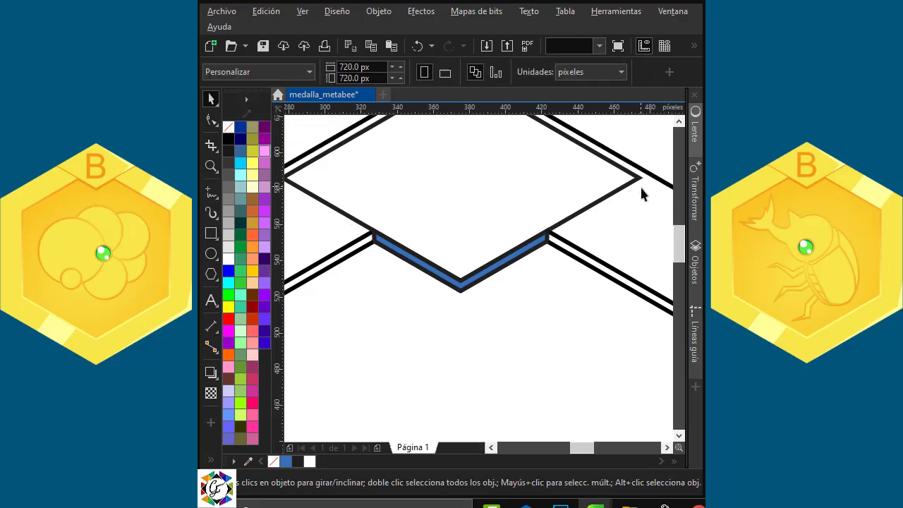
Place a copy of the remaining diamond on each side so they touch at their side corners
left_click(547, 141)
scroll(547, 142, "down", 1)
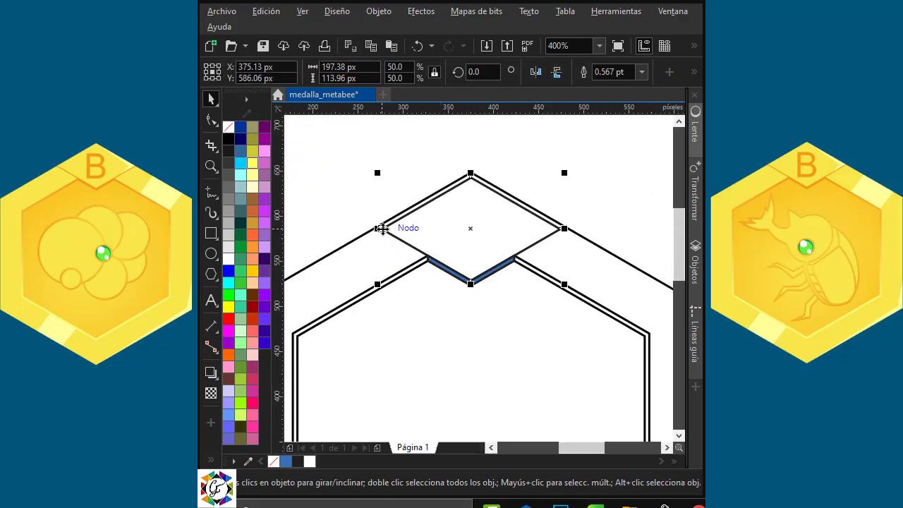
mouse_move(381, 228)
left_mouse_down()
mouse_move(571, 240)
mouse_move(386, 237)
mouse_move(382, 229)
left_mouse_up()
left_click(492, 233)
Reshape the central diamond by moving its top node to the outer hexagon's apex and its side nodes onto the hexagon's edges
key("F10")
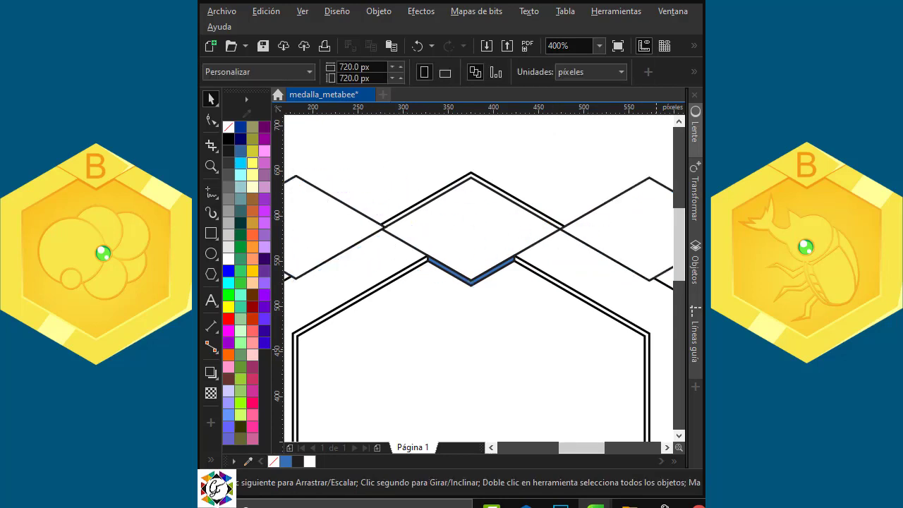
scroll(557, 247, "up", 5)
left_click_drag(526, 242, 559, 220)
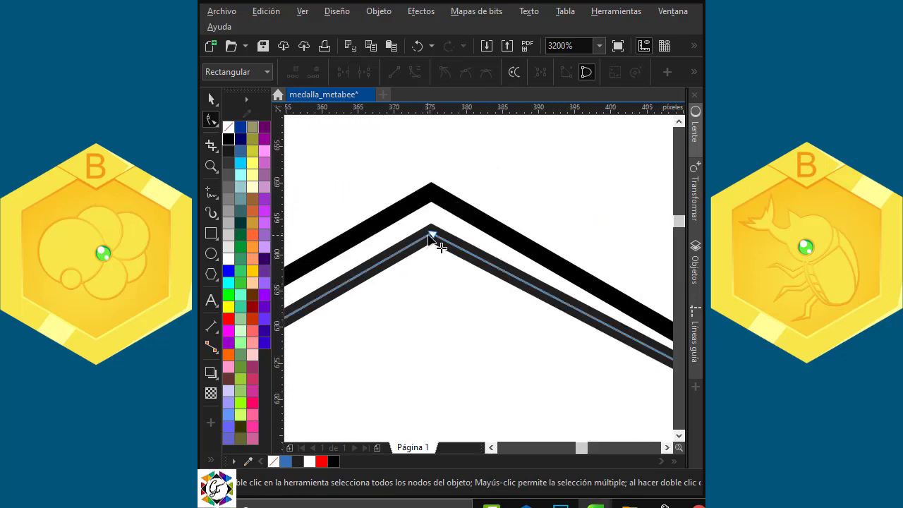
left_click_drag(431, 233, 432, 192)
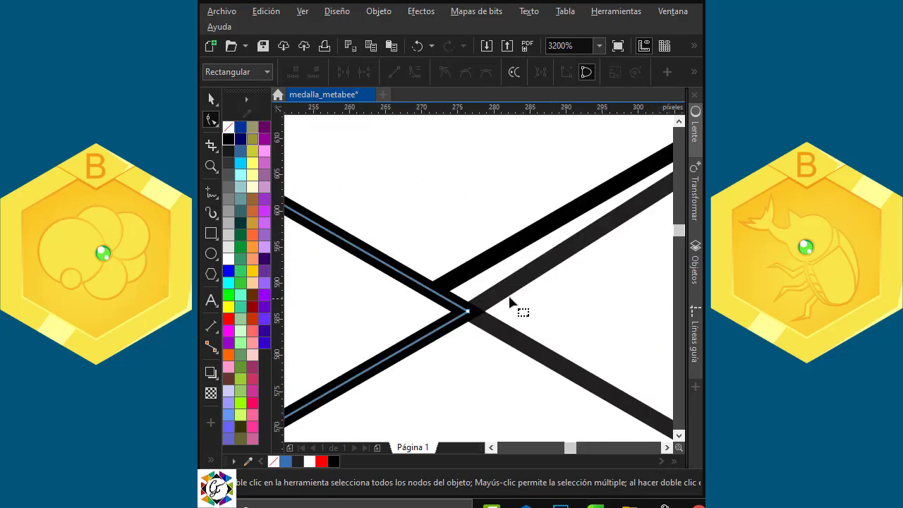
left_click(497, 295)
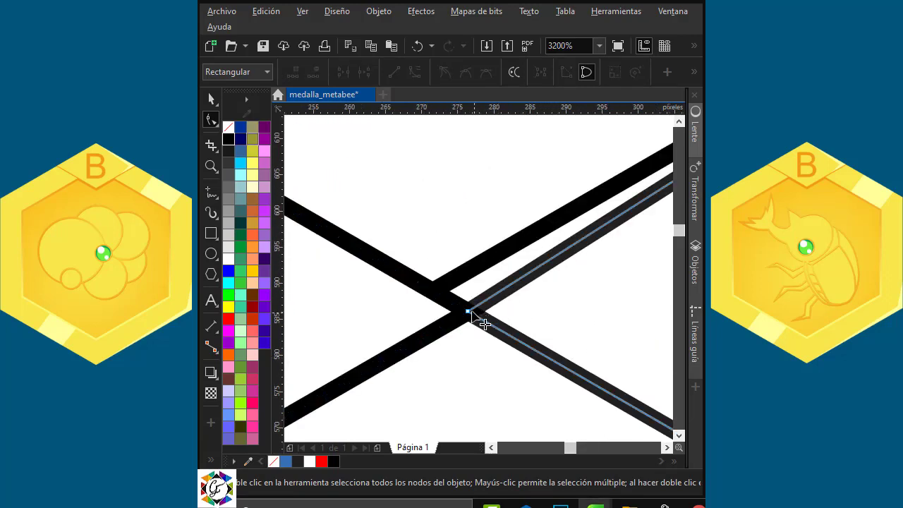
left_click_drag(469, 312, 449, 306)
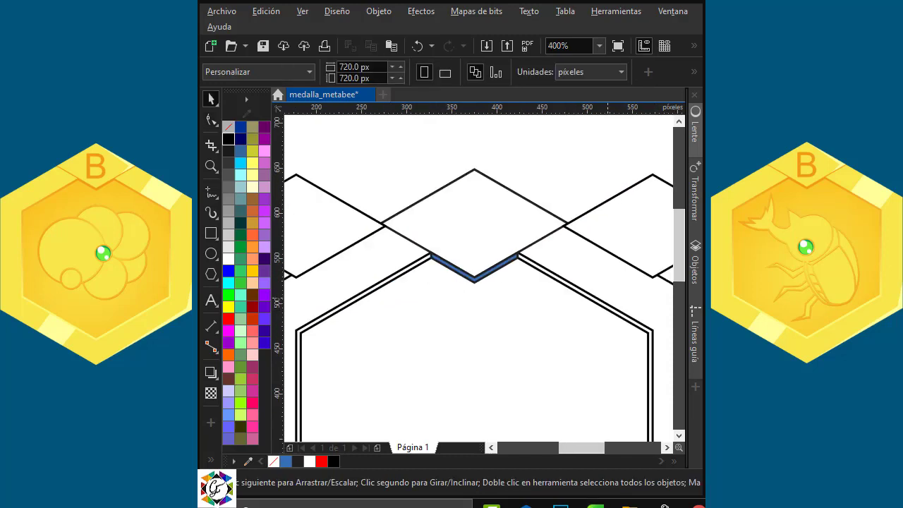
Delete the two side diamonds and fill the V-shaped strip white
left_click(639, 220)
key("Delete")
left_click(326, 216)
key("Delete")
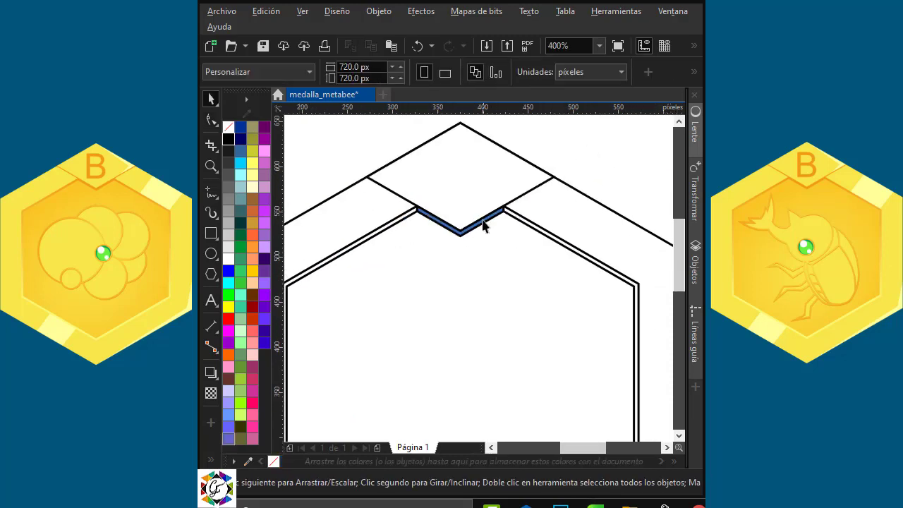
left_click(484, 222)
left_click(228, 259)
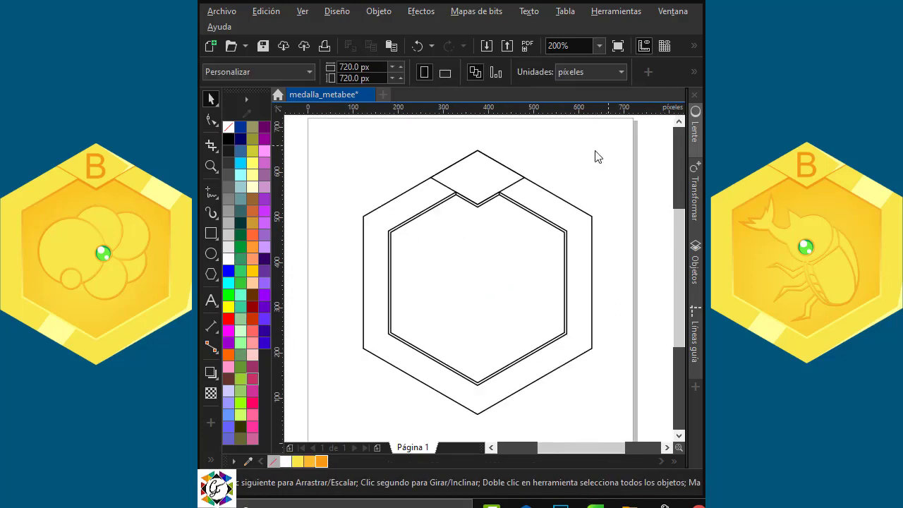
Fill the innermost hexagon with the light orange
left_click(525, 241)
left_click(310, 461)
left_click(386, 158)
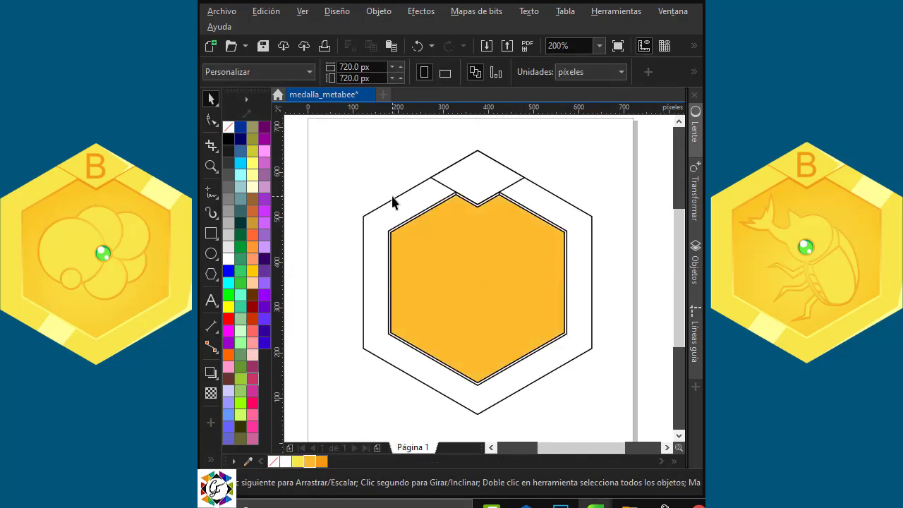
Fill the outer hexagon and the top diamond with yellow
left_click(393, 199)
left_click(297, 461)
left_click(496, 164)
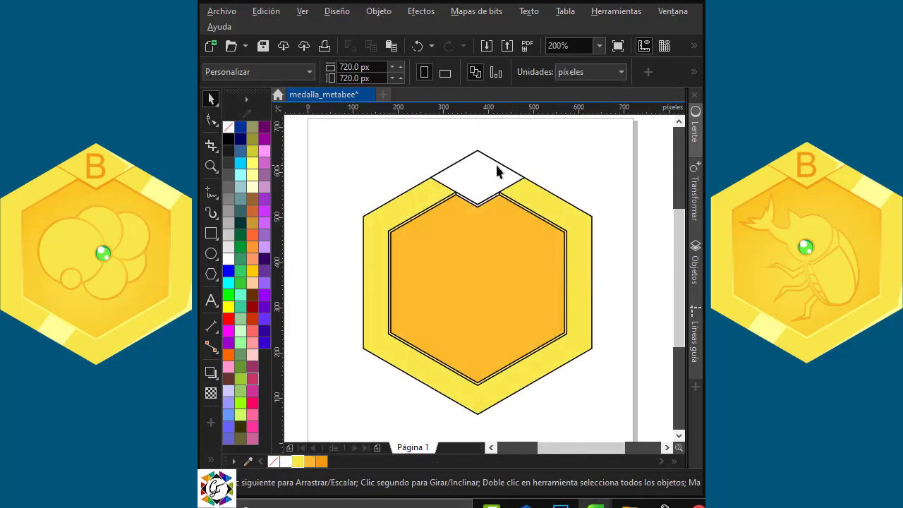
left_click(297, 462)
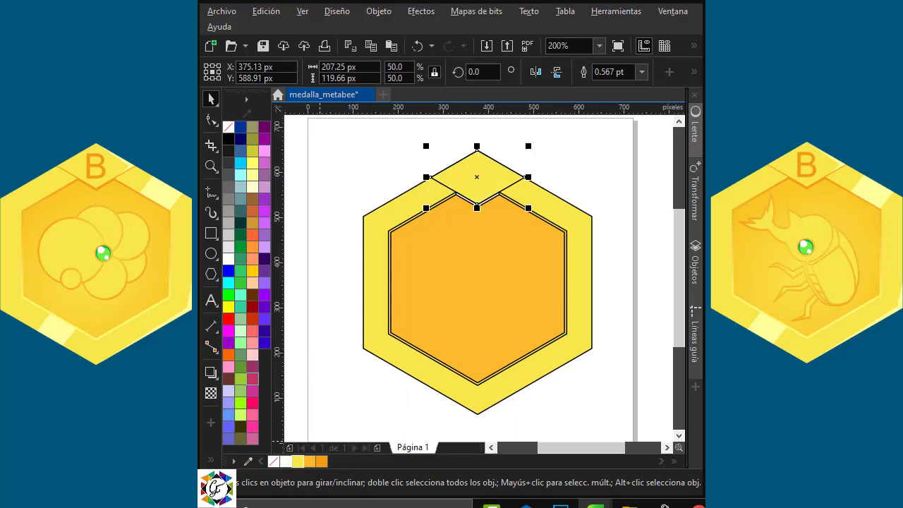
left_click(538, 144)
Fill the V-shaped strip below the top diamond and the middle hexagon behind the inner one with the darker orange
left_click(494, 203)
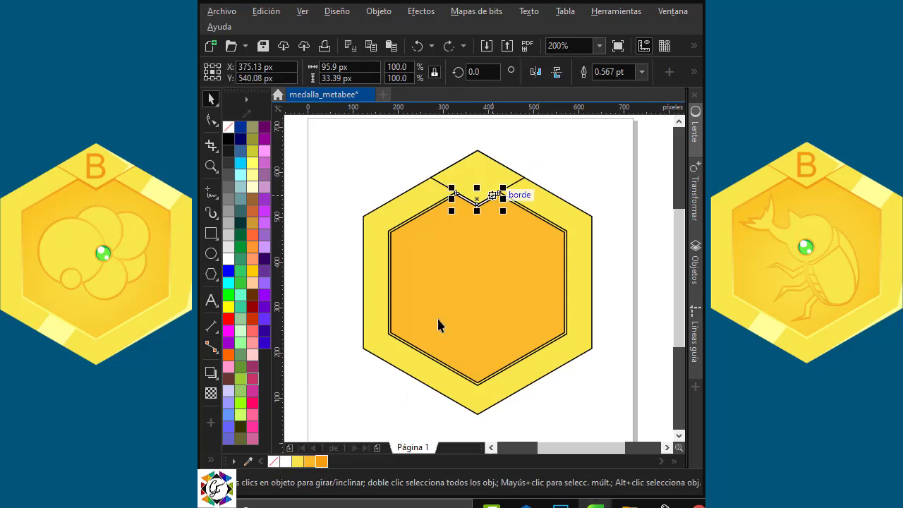
left_click(321, 462)
left_click(539, 223)
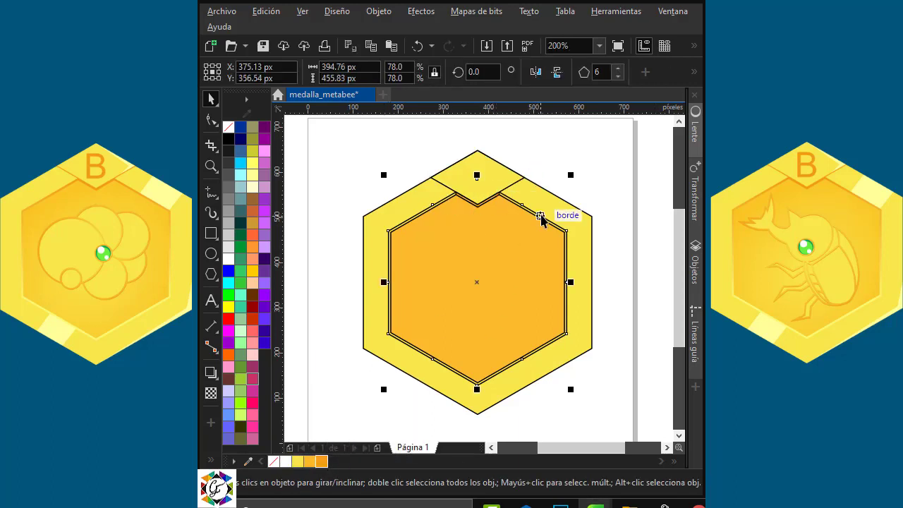
left_click(321, 461)
left_click(324, 125)
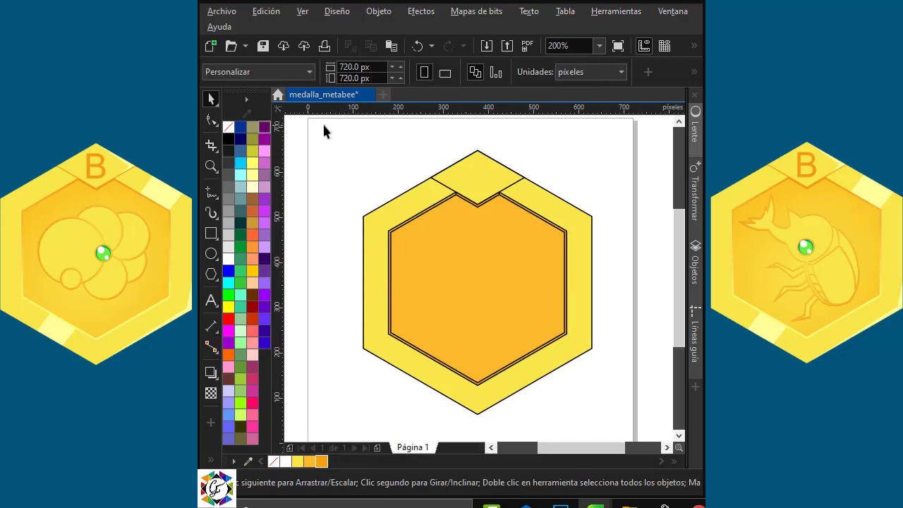
Remove the outlines from all the medal's shapes
left_click_drag(622, 430, 621, 427)
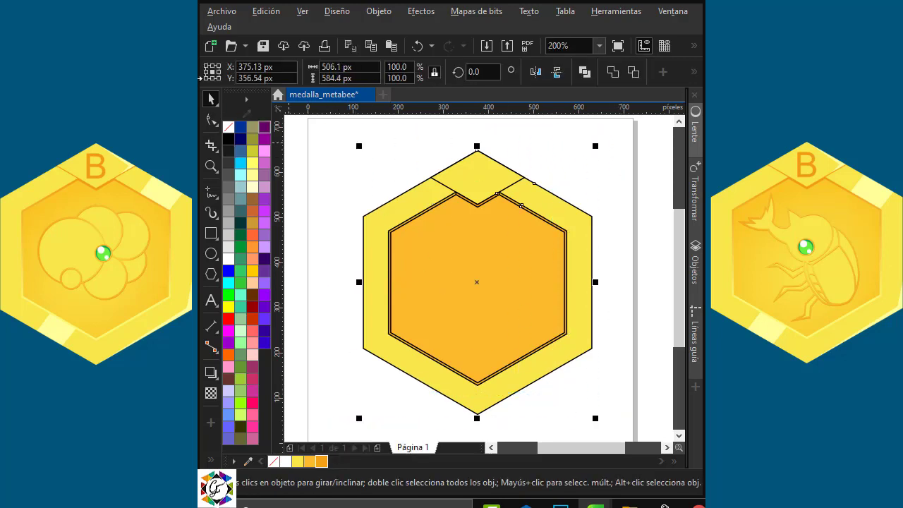
right_click(228, 126)
left_click(349, 146)
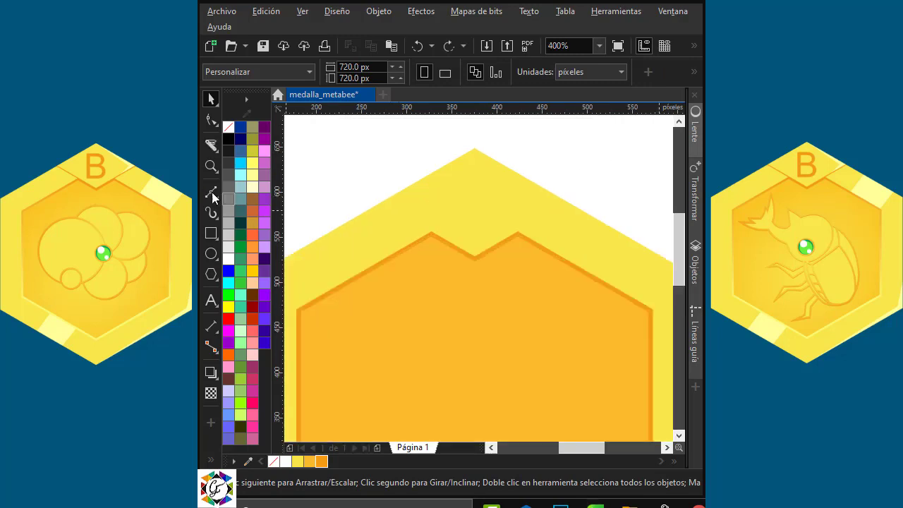
Draw a V-shaped Bézier line along the top diamond's two lower edges and colour its outline the darker orange
left_click(212, 192)
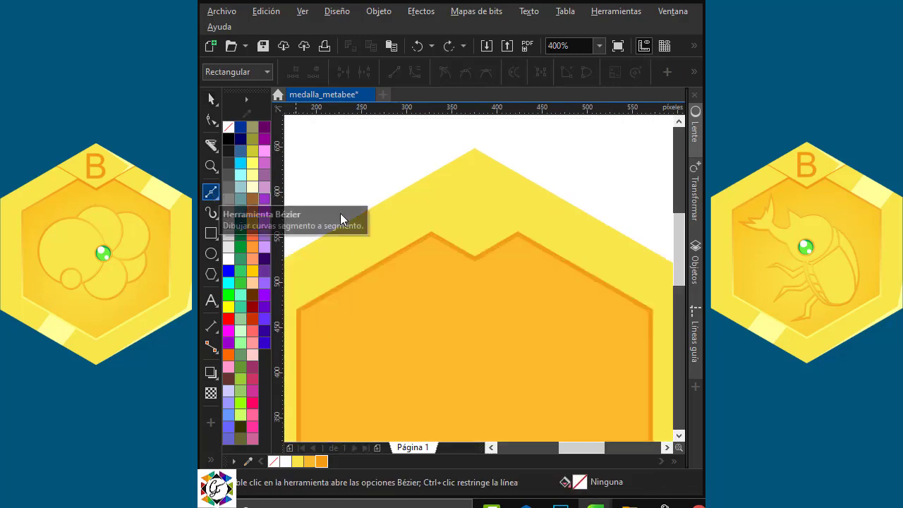
left_click(381, 201)
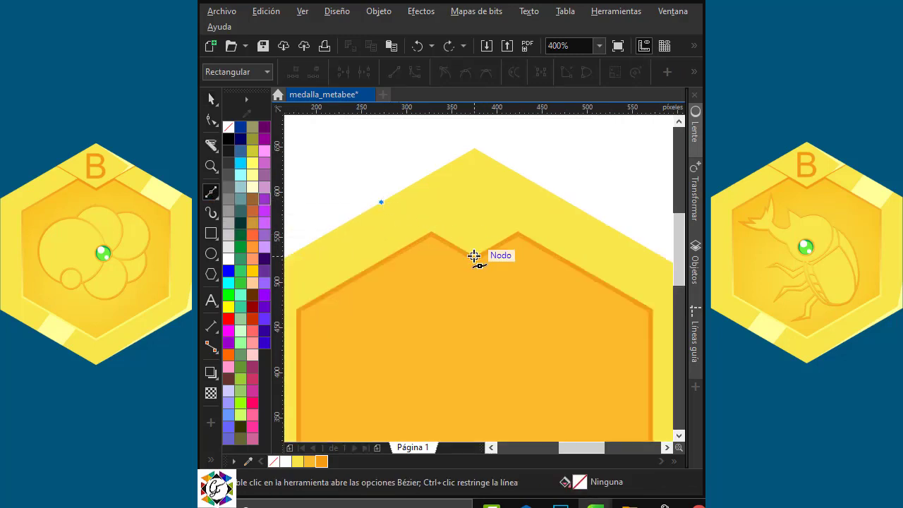
left_click(474, 256)
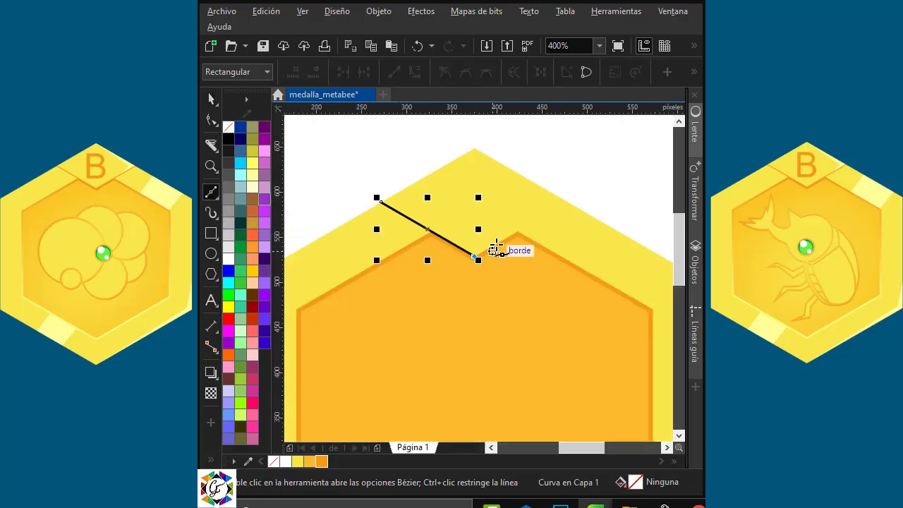
left_click(568, 202)
left_click(209, 100)
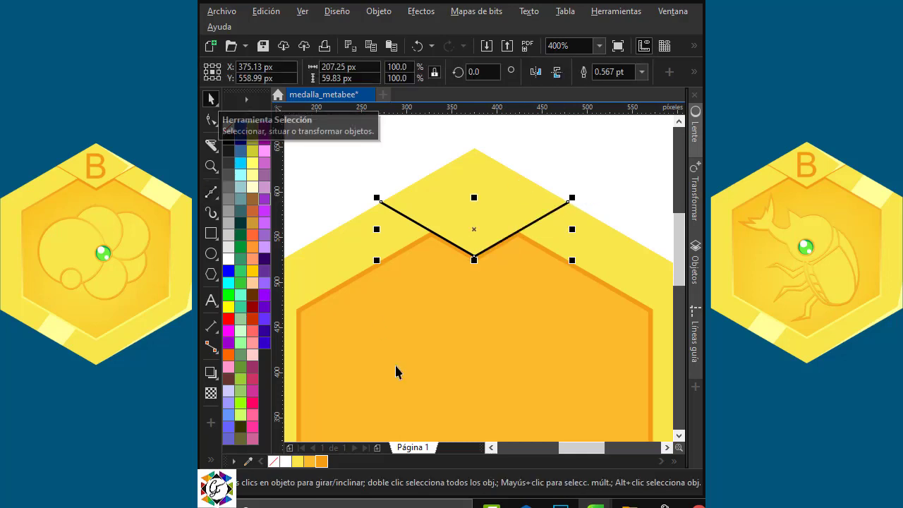
right_click(321, 462)
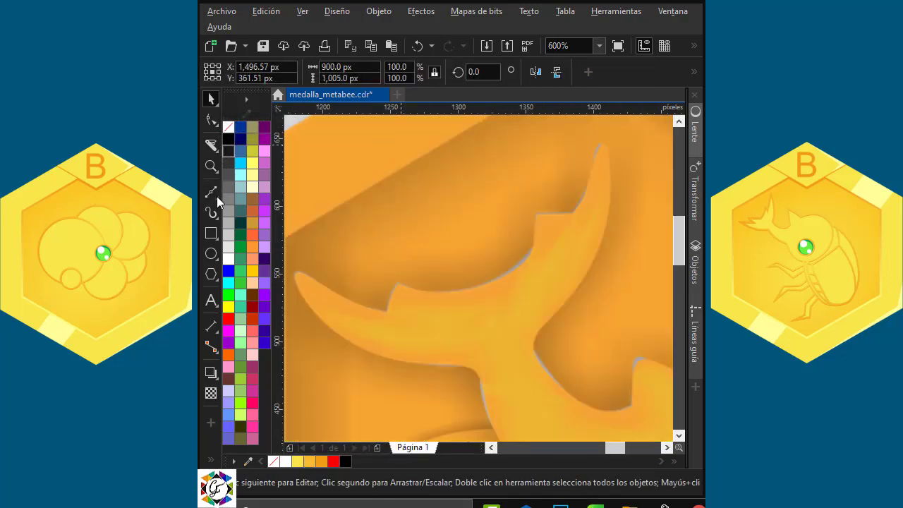
Start tracing the beetle's outline with the Pen tool from the left prong's notch, along the horn's upper edge and around the right prong's tip
left_click(217, 197)
left_click(255, 239)
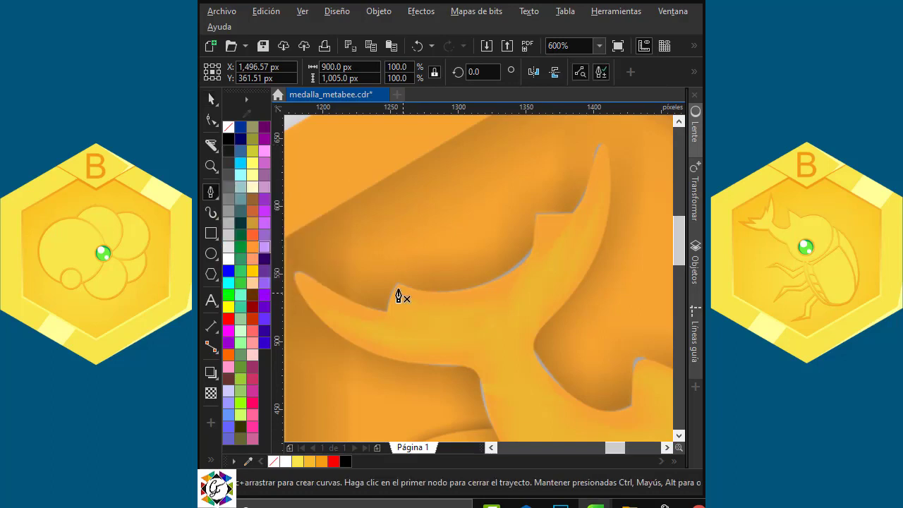
left_click(398, 285)
left_click_drag(530, 252, 557, 220)
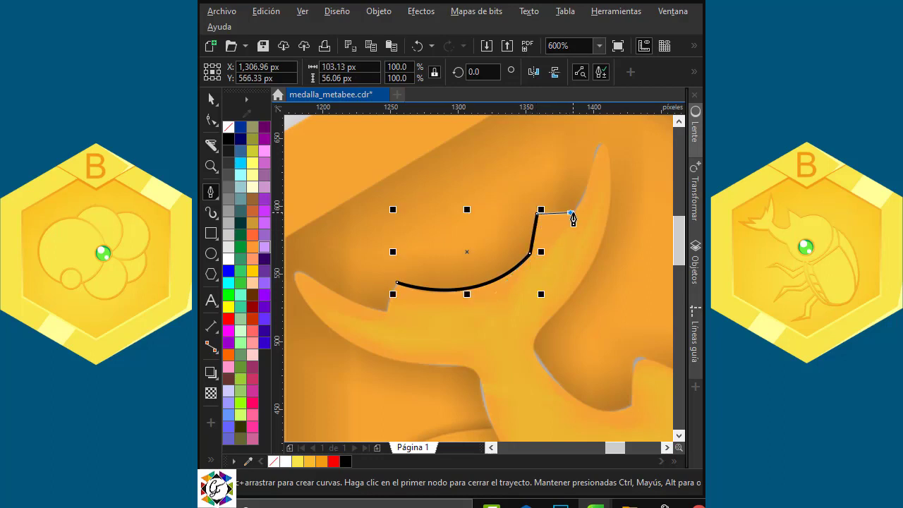
left_click(571, 213)
left_click_drag(599, 154, 611, 218)
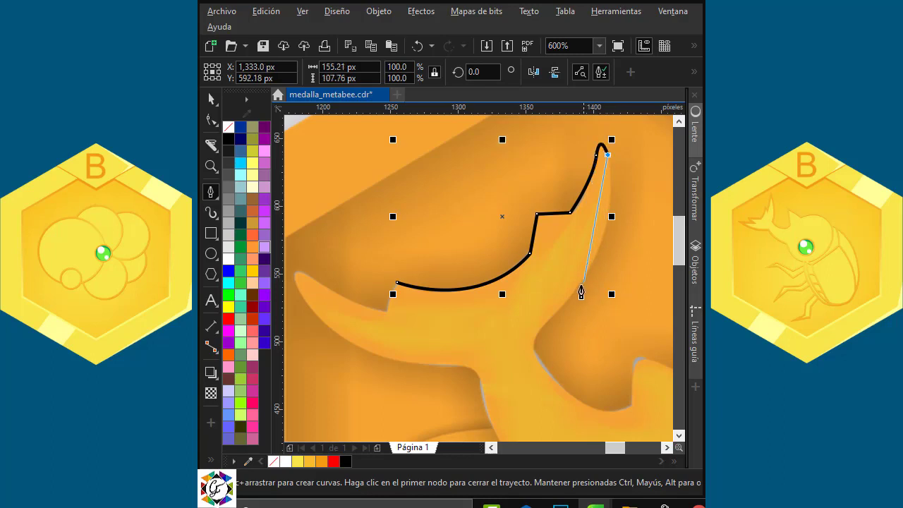
Continue the outline down the right prong's outer edge, around the hollow below it and up to the head's notch
mouse_move(563, 306)
left_mouse_down()
mouse_move(498, 374)
mouse_move(513, 373)
mouse_move(535, 348)
left_mouse_up()
left_click_drag(562, 389, 590, 409)
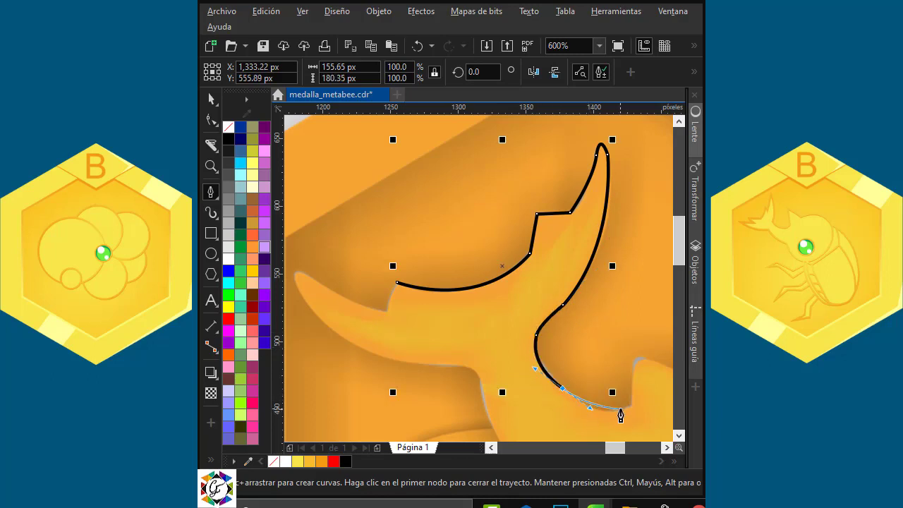
left_click_drag(610, 418, 632, 374)
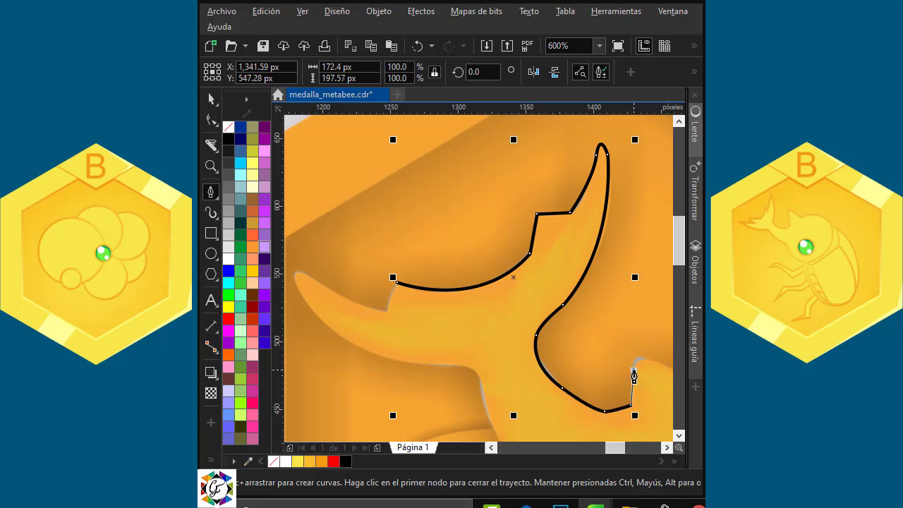
left_click(633, 375)
Continue the outline over the head's upper edge and down its right side beside the green eye
key("h")
left_click_drag(630, 343, 486, 270)
left_click(211, 191)
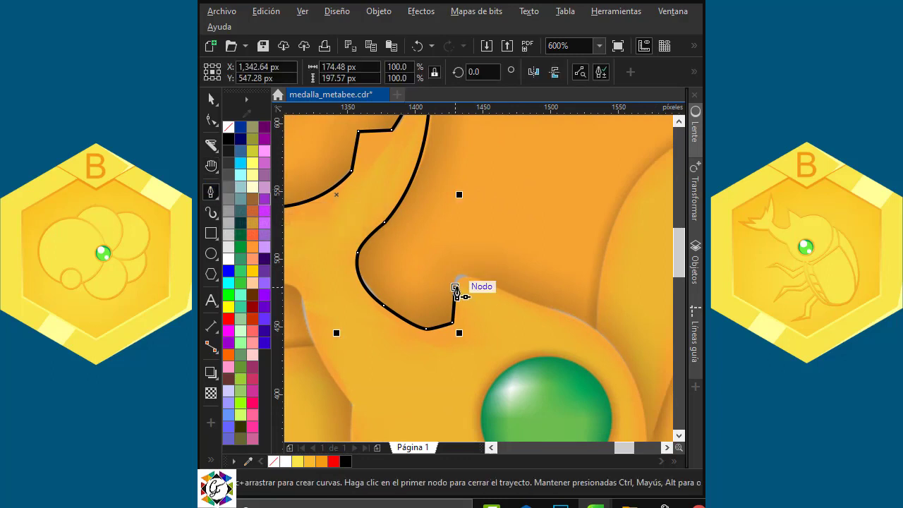
left_click(455, 288)
left_click_drag(505, 290, 506, 291)
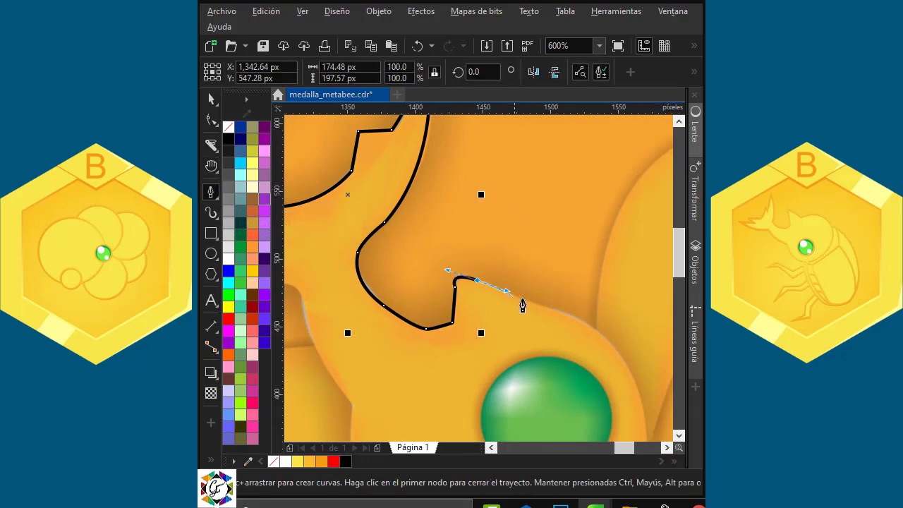
left_click_drag(556, 311, 562, 312)
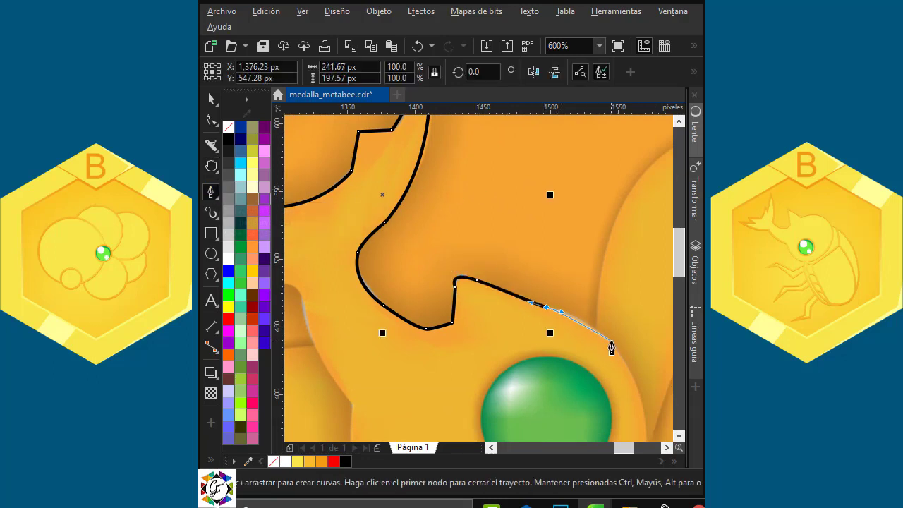
left_click_drag(612, 345, 562, 182)
Continue the outline around the bottom of the head and up its left side
scroll(622, 354, "down", 1)
scroll(621, 382, "up", 1)
key("h")
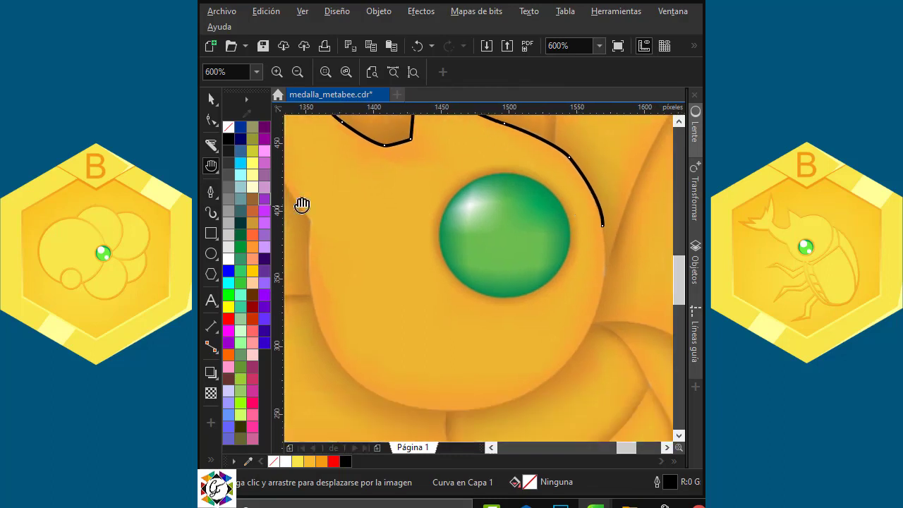
left_click(212, 192)
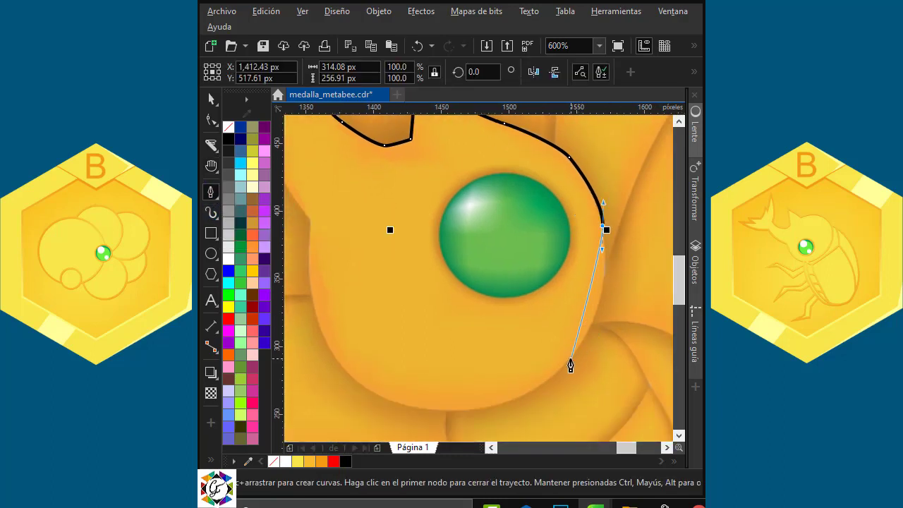
left_click_drag(568, 362, 533, 403)
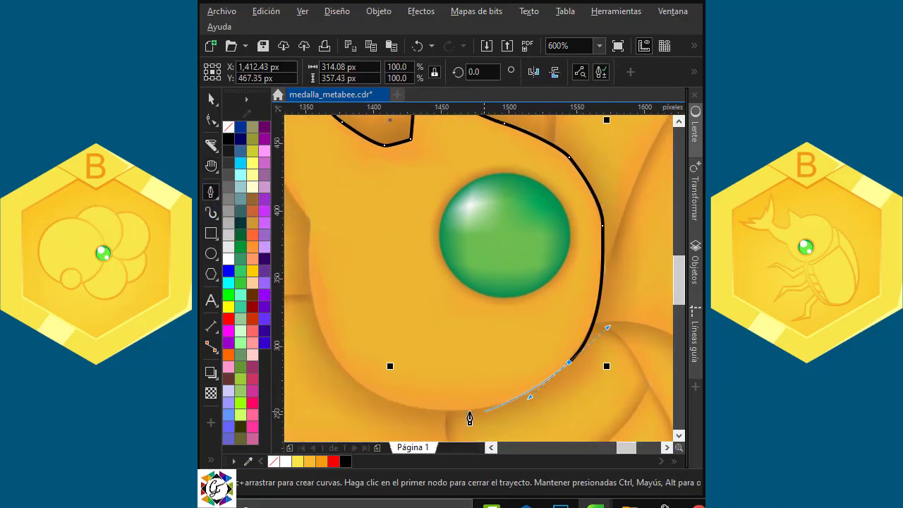
left_click_drag(431, 411, 381, 407)
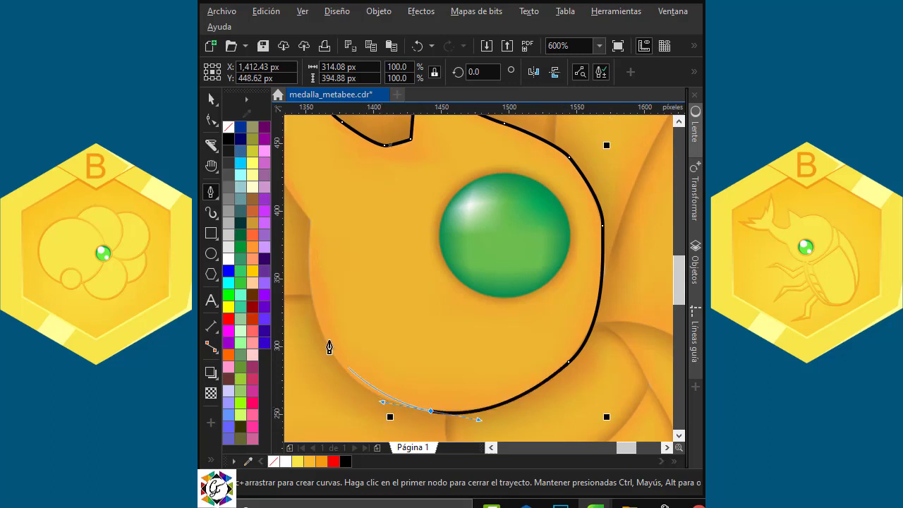
left_click_drag(310, 295, 296, 209)
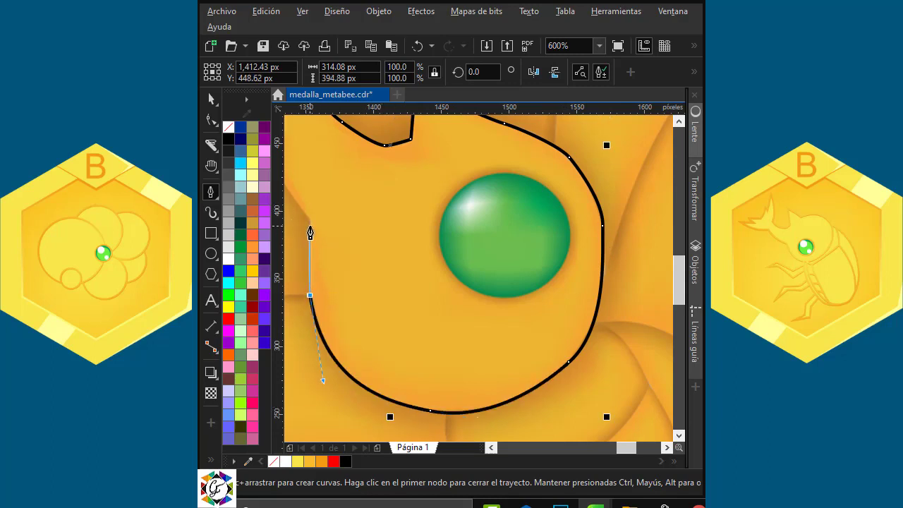
Continue the outline up the left side of the neck and along the left prong's lower edge
key("h")
left_click_drag(362, 204, 539, 310)
left_click(211, 191)
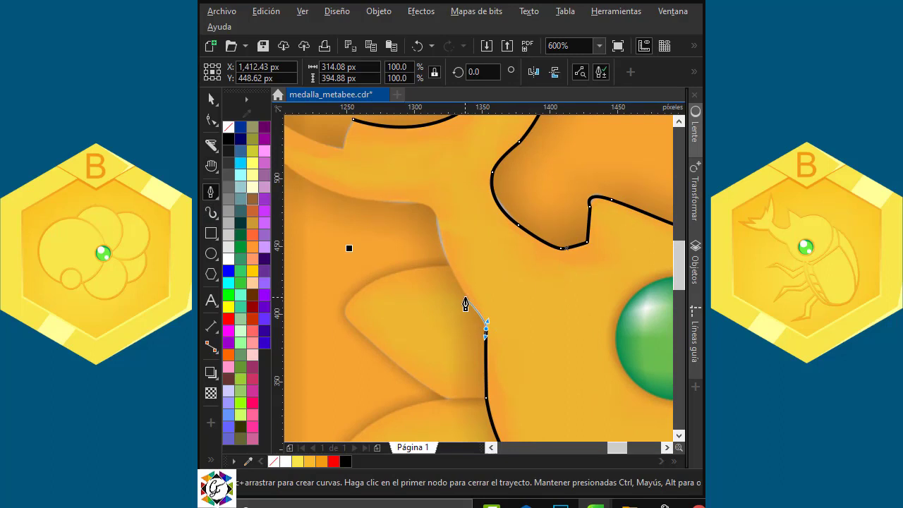
left_click_drag(459, 293, 458, 285)
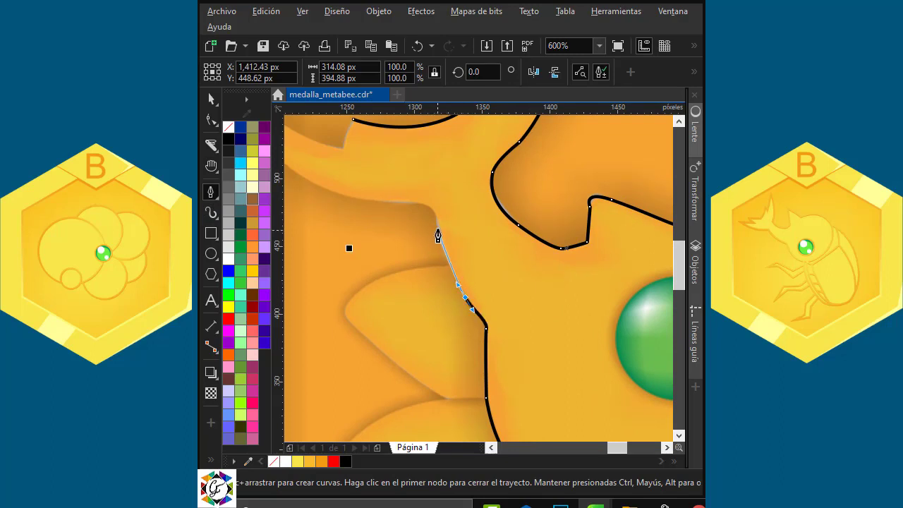
left_click_drag(437, 226, 374, 203)
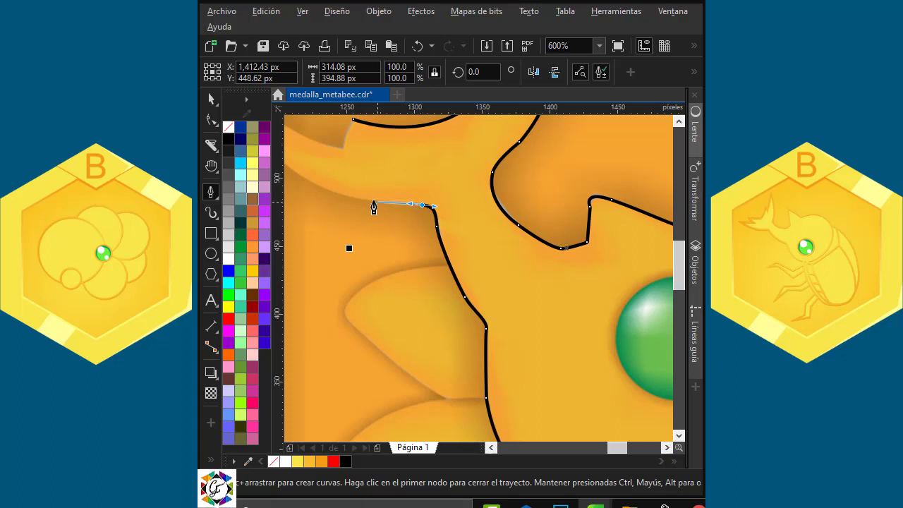
left_click_drag(304, 181, 319, 151)
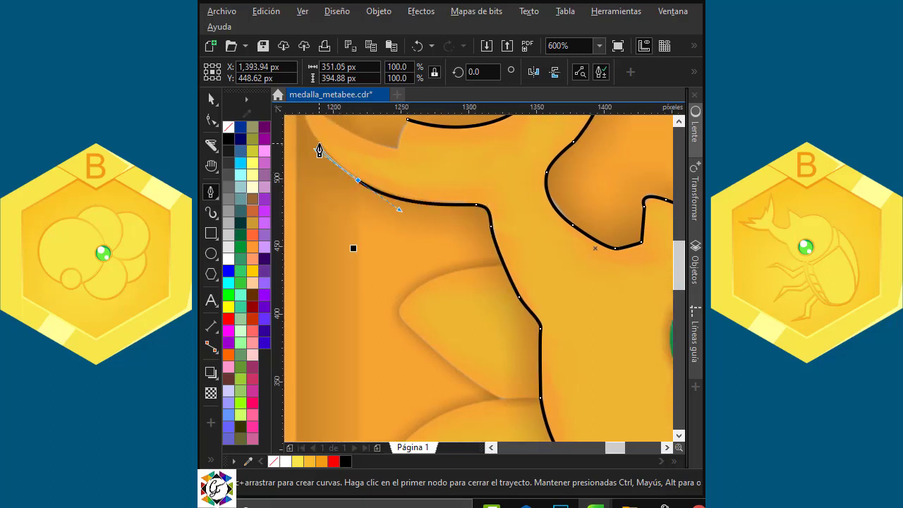
Trace around the left prong's tip and back to the starting node to close the beetle's head outline
key("h")
left_click_drag(387, 177, 449, 292)
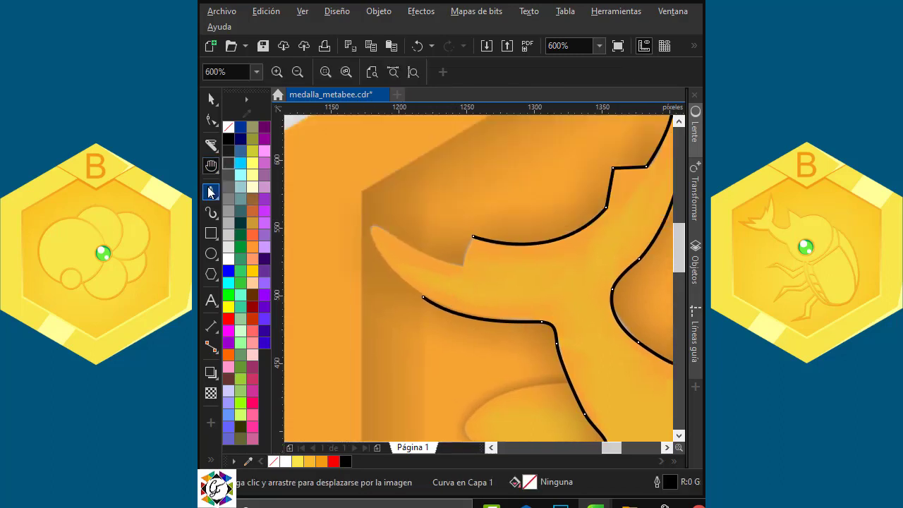
left_click(209, 192)
left_click(424, 297)
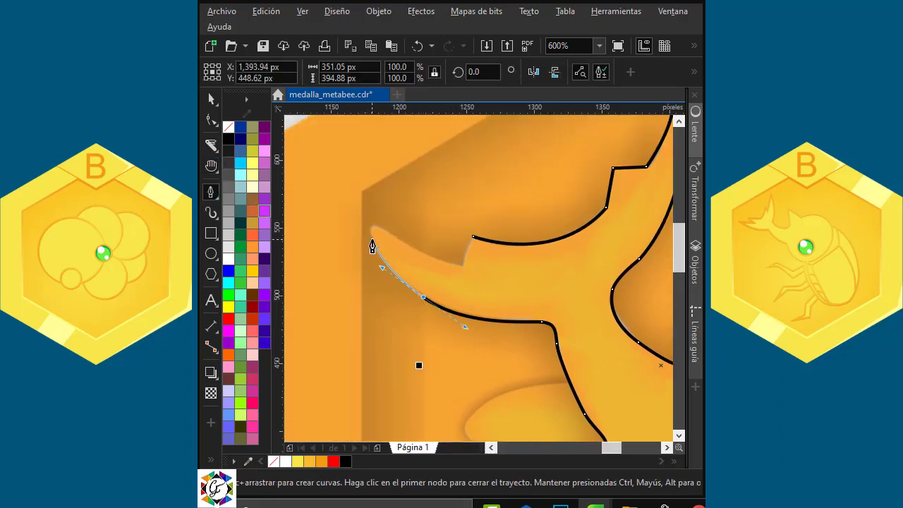
left_click_drag(373, 239, 466, 272)
left_click(462, 267)
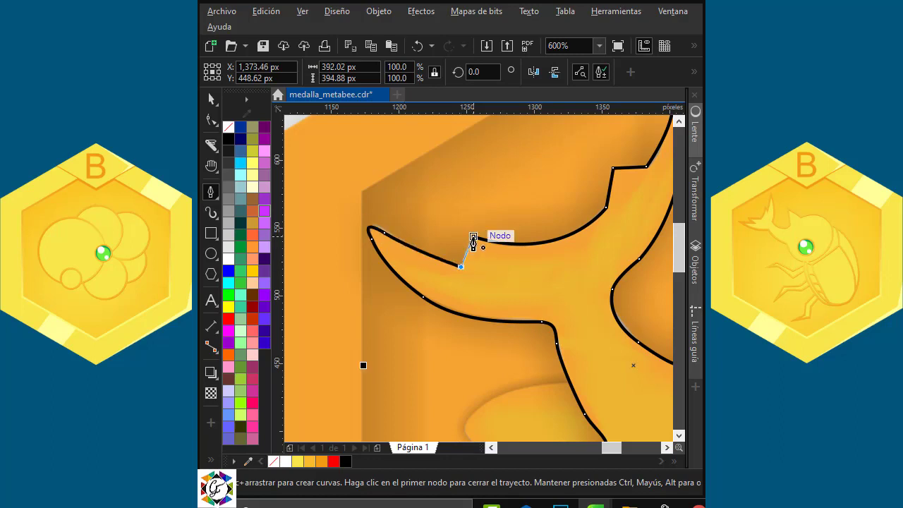
left_click_drag(473, 237, 463, 249)
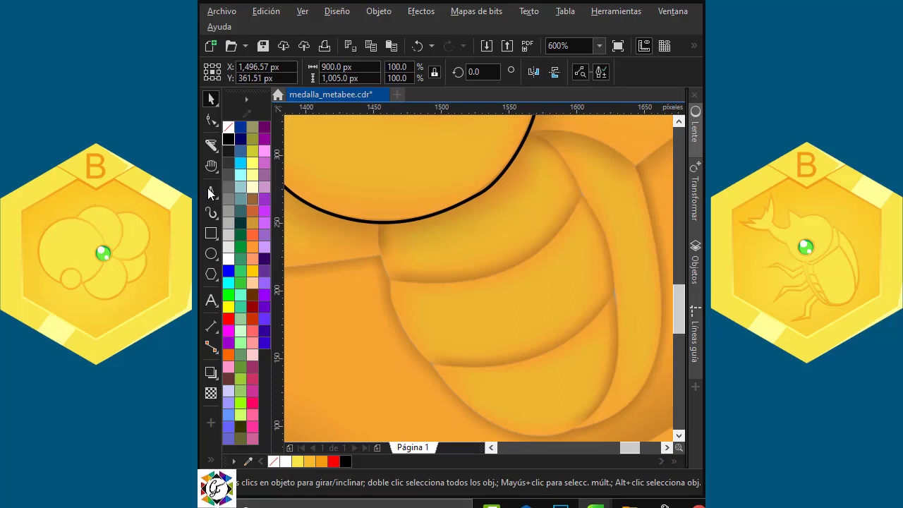
Trace the beetle's segmented abdomen with the Pen tool from the head's lower edge down its left side and around the bottom
left_click(209, 191)
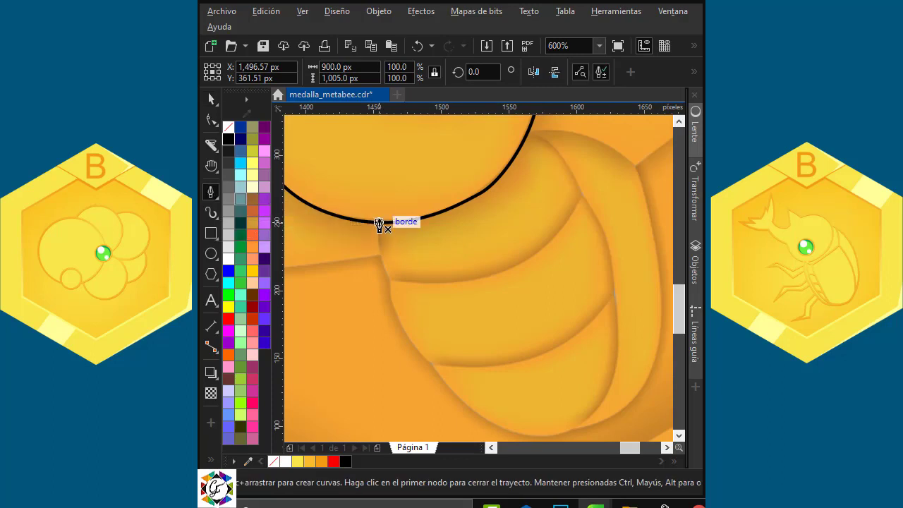
left_click_drag(381, 212, 408, 303)
left_click(390, 279, "alt")
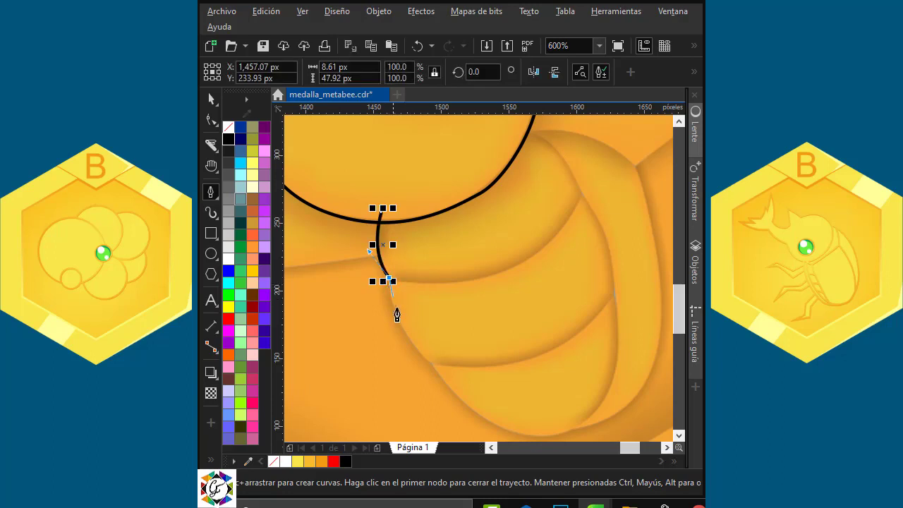
left_click_drag(428, 362, 462, 386)
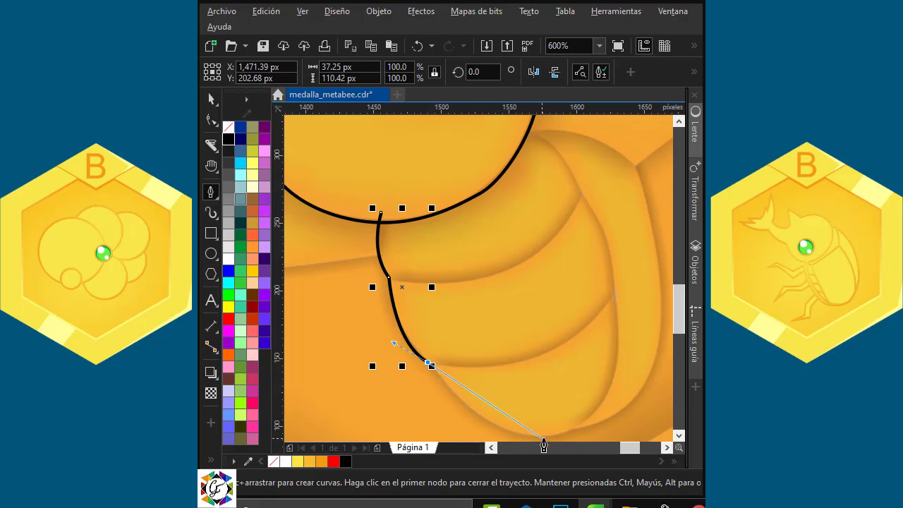
left_click_drag(547, 434, 606, 402)
left_click(548, 405)
Continue the abdomen outline from the bottom up its right side to the lower right edge of the head
left_click_drag(615, 265, 556, 130)
left_click(616, 264)
key("h")
left_click_drag(556, 165, 571, 265)
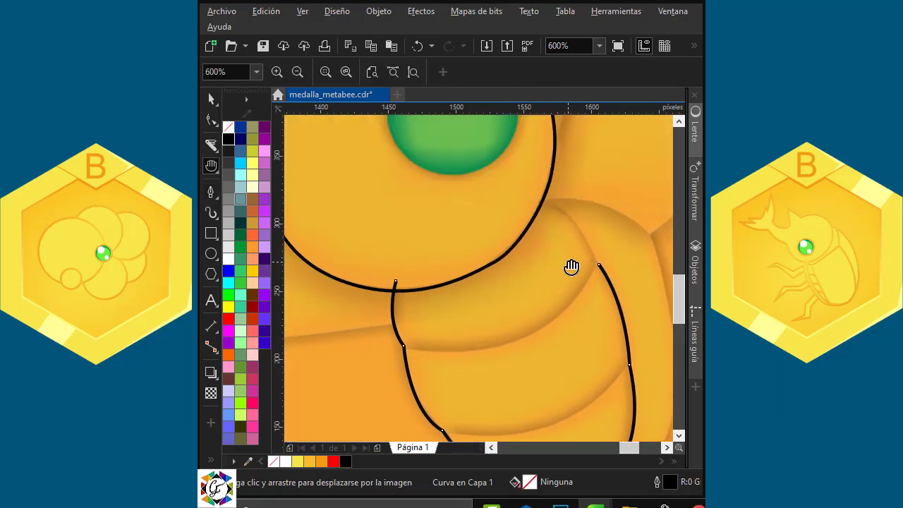
left_click(212, 194)
left_click(599, 265)
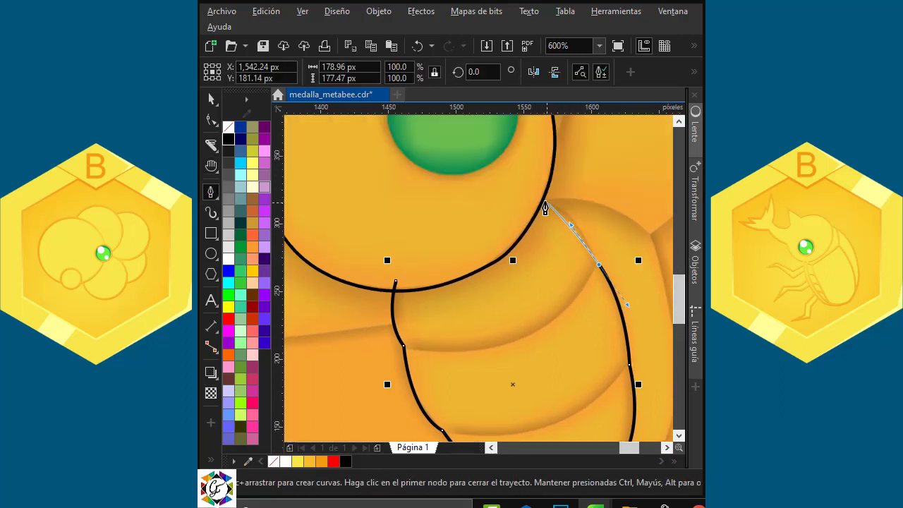
mouse_move(543, 201)
left_mouse_down()
mouse_move(521, 204)
mouse_move(495, 185)
left_mouse_up()
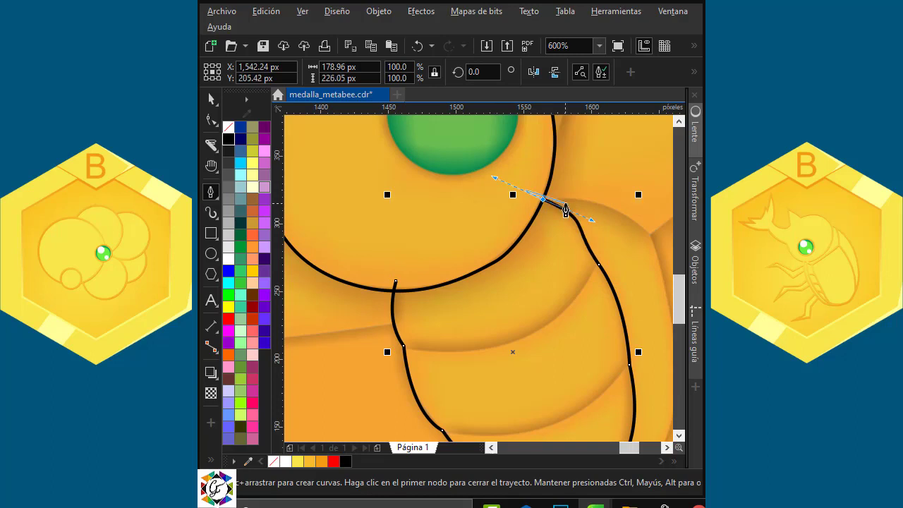
Reshape the curve at the abdomen outline's upper right end, where it meets the head, to follow the reference
key("F10")
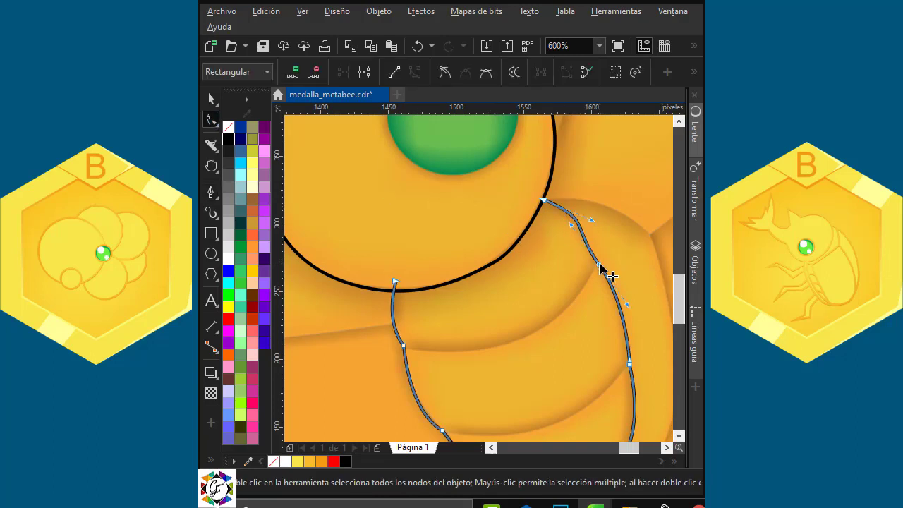
left_click(602, 223)
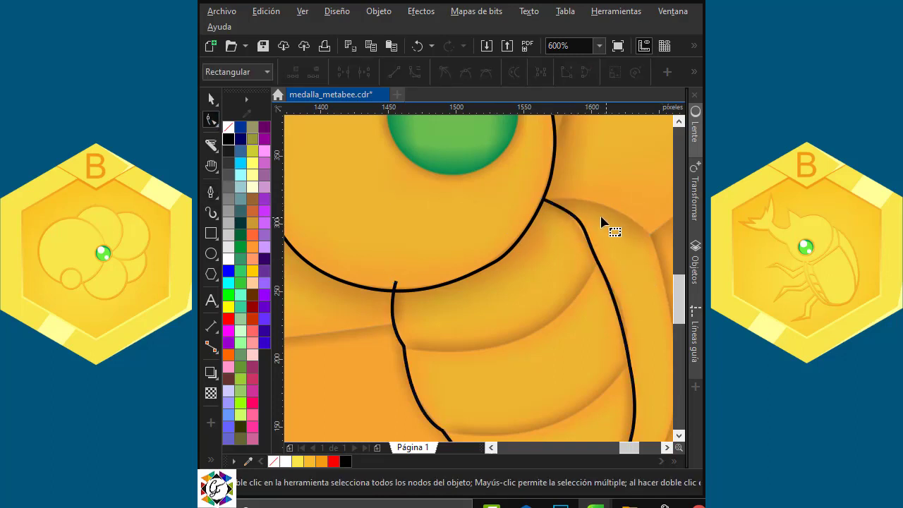
left_click(552, 205)
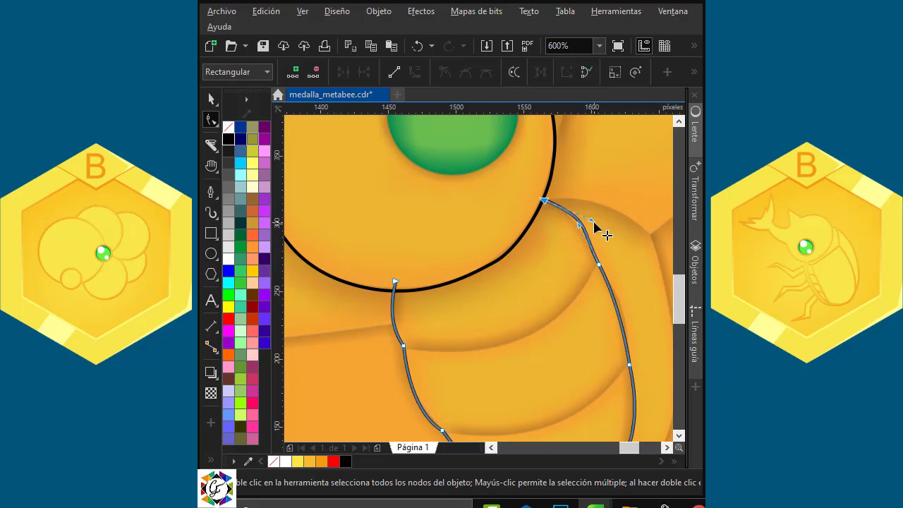
left_click_drag(592, 220, 583, 224)
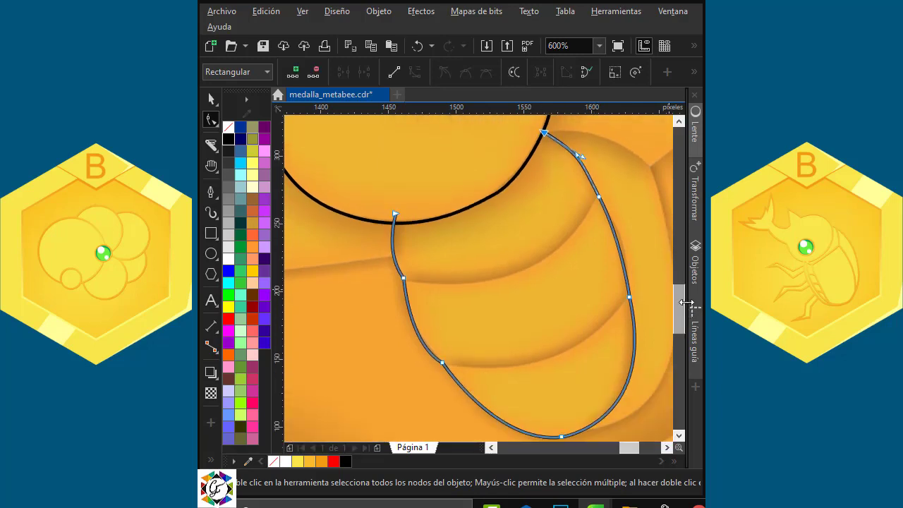
Trace the upper segment line across the abdomen with the Pen tool, extending both ends past the outline
left_click(211, 191)
left_click(373, 264)
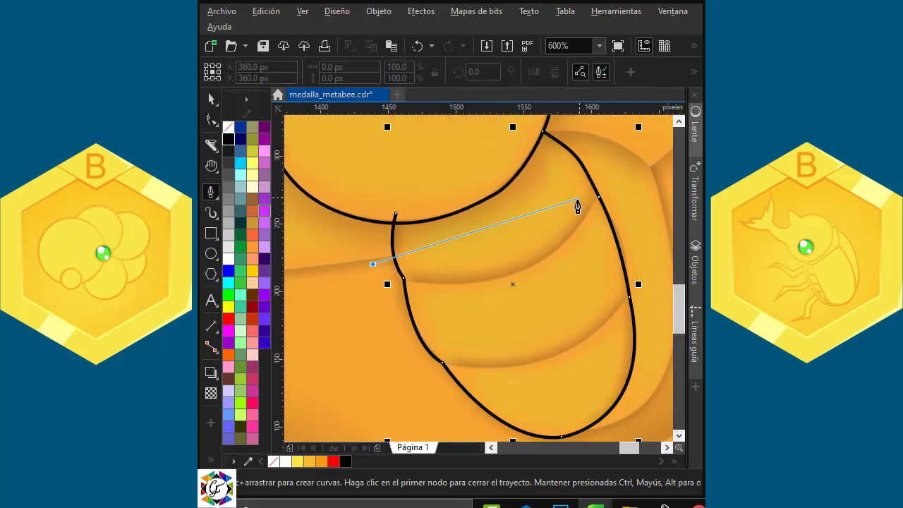
left_click_drag(470, 283, 534, 270)
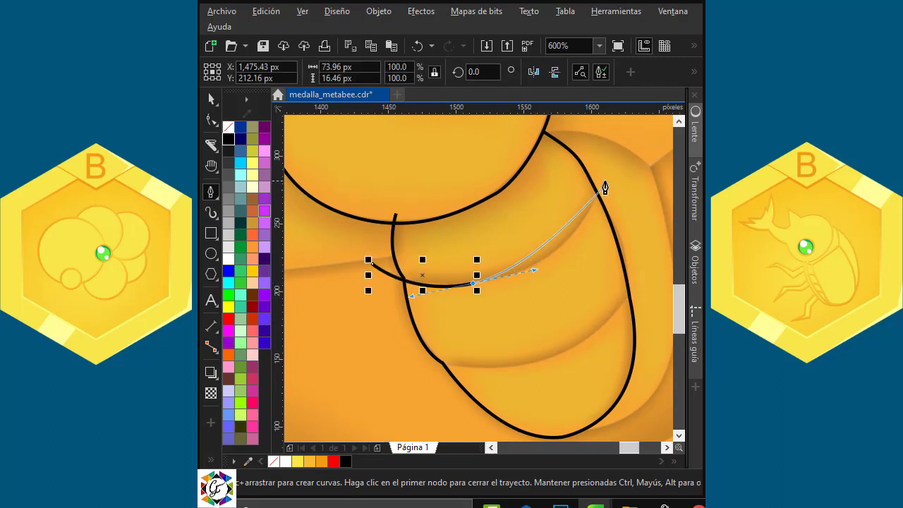
left_click_drag(603, 185, 613, 139)
key("Escape")
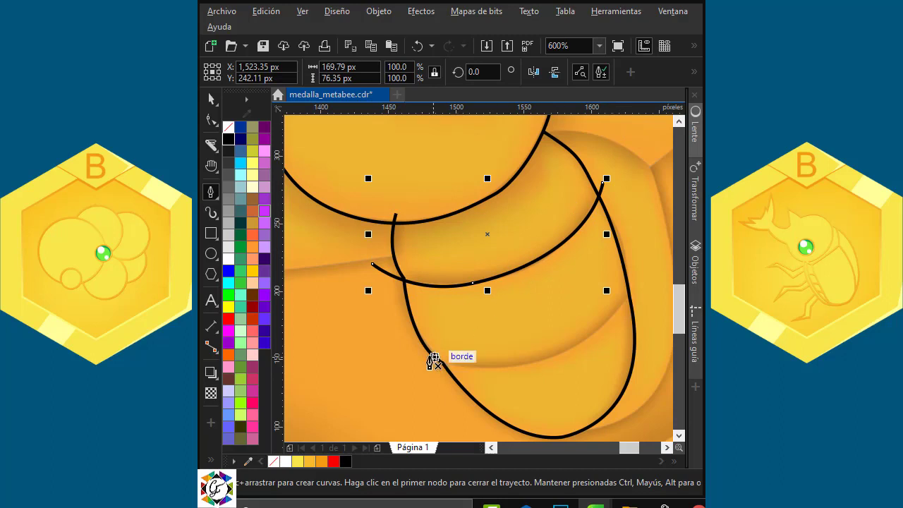
Trace the lower segment line across the abdomen, extending both ends past the outline
left_click(392, 345)
left_click_drag(513, 367, 582, 353)
left_click_drag(639, 267, 645, 229)
Trace the outer wing case from the abdomen's bottom up its right side and over to the head's edge
left_click_drag(633, 448, 637, 449)
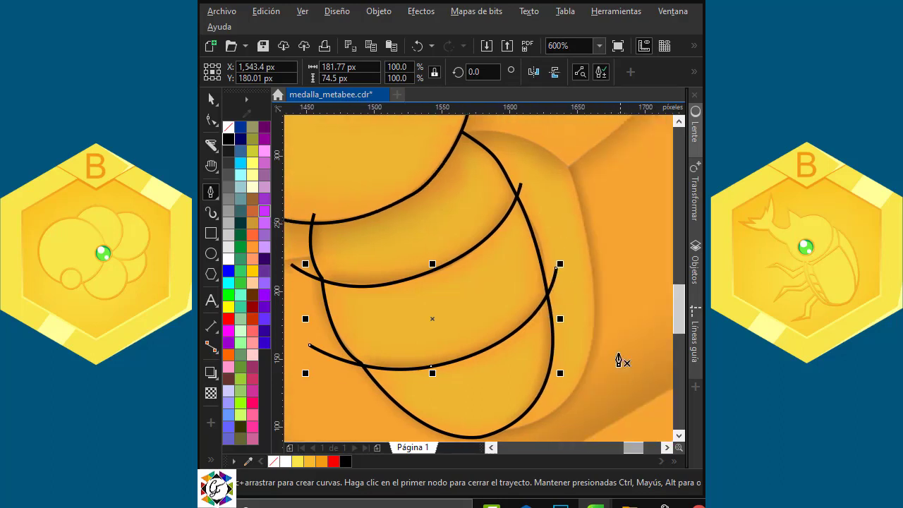
left_click(465, 426)
left_click_drag(540, 423, 598, 396)
left_click(595, 284)
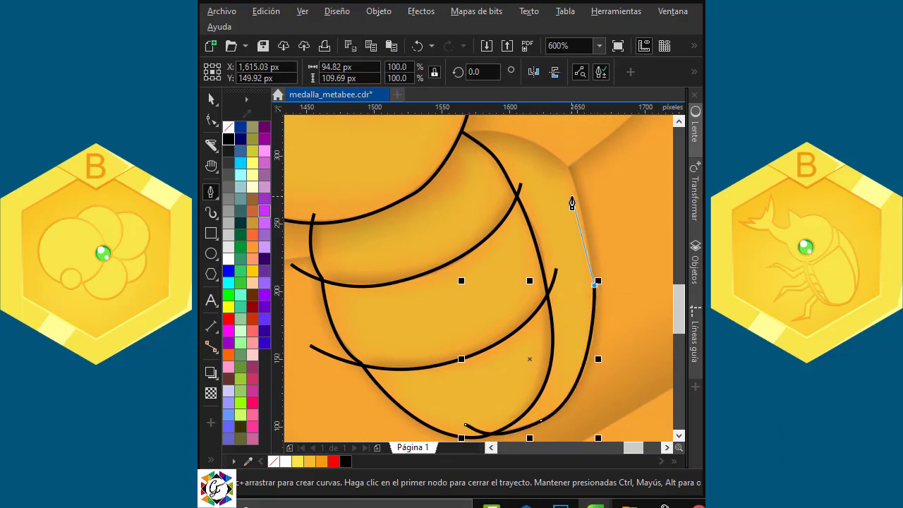
left_click_drag(569, 169, 554, 143)
left_click_drag(450, 131, 415, 141)
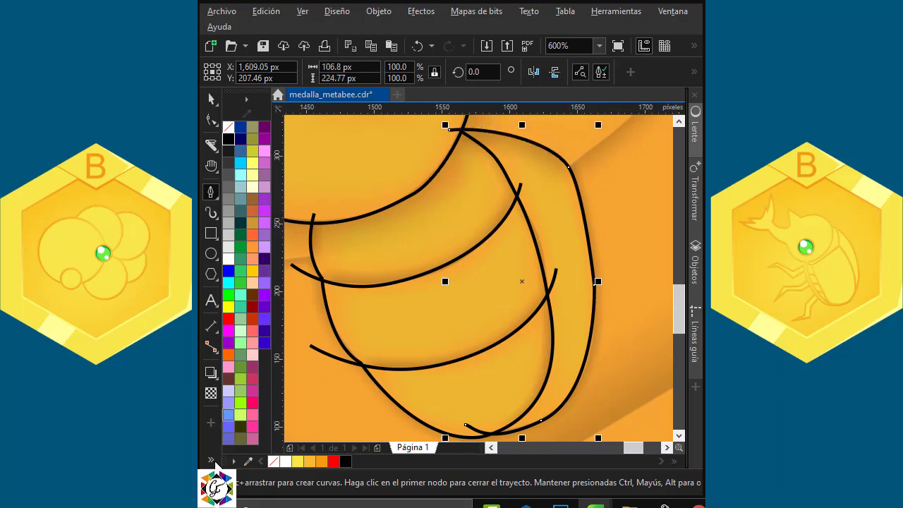
Create closed shapes from the three abdomen segments and the outer wing case with Smart Fill
left_click(211, 461)
left_click(233, 451)
left_click(296, 468)
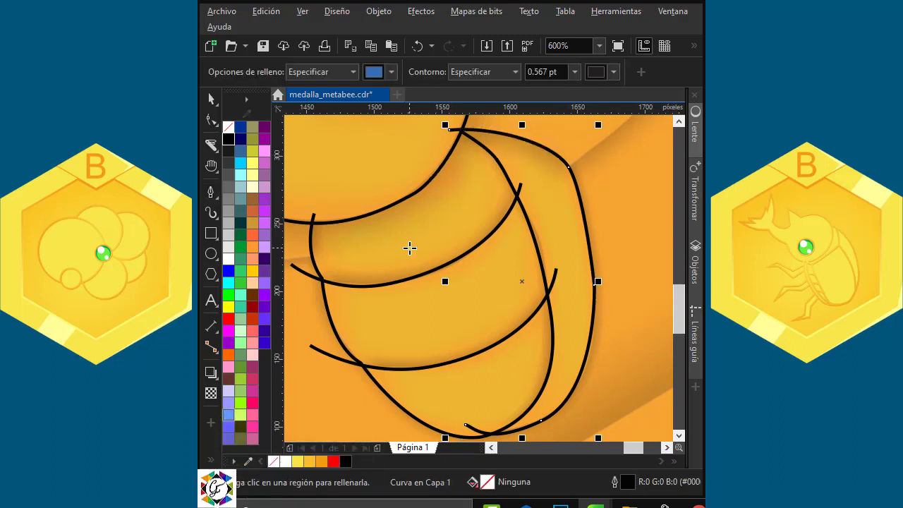
left_click(423, 261)
left_click(458, 332)
left_click(497, 393)
left_click(571, 310)
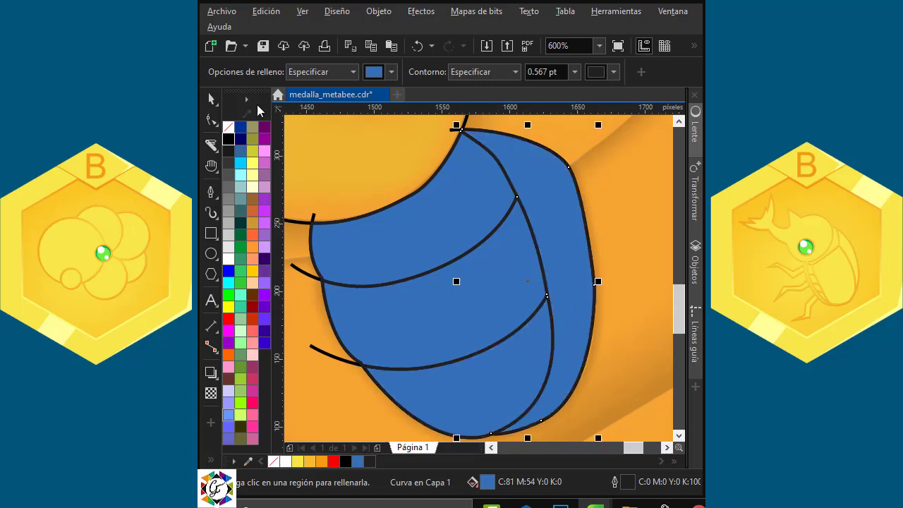
Delete the original wing case, abdomen outline and two segment curves, keeping only the Smart Fill shapes
key("space")
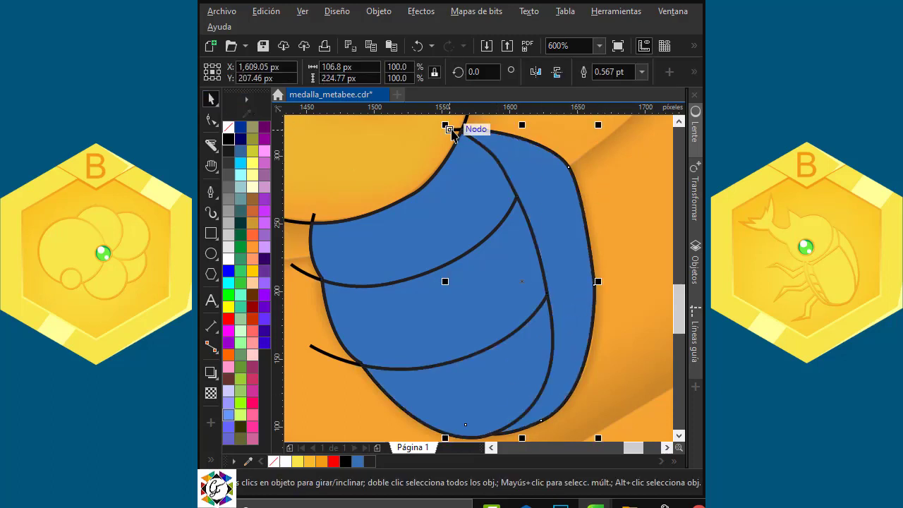
key("Escape")
left_click(312, 216)
key("Delete")
left_click(296, 267)
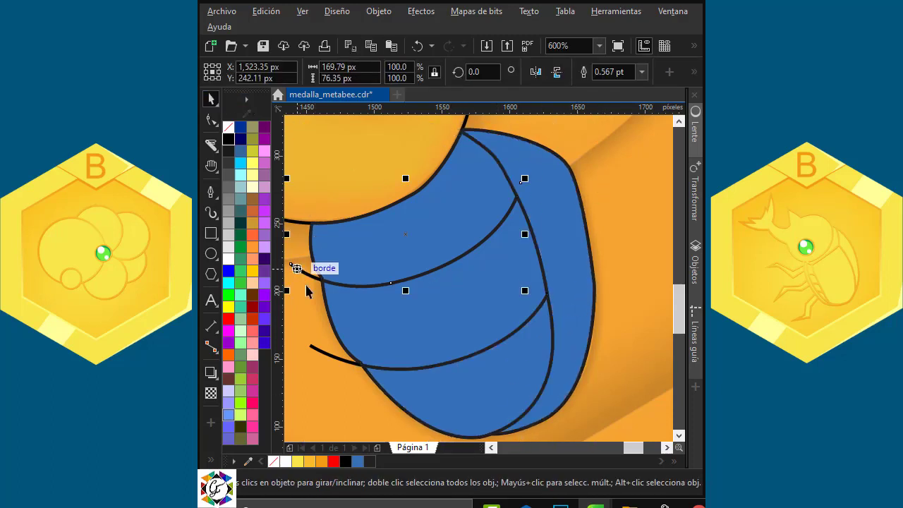
key("Delete")
left_click(324, 352)
key("Delete")
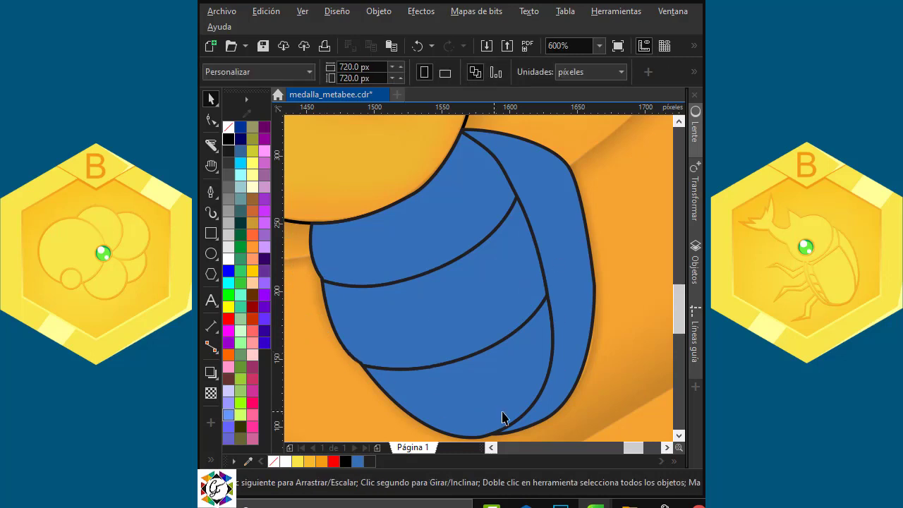
Remove the fill from the three abdomen segments and the wing case
left_click(564, 233)
left_click(480, 409, "shift")
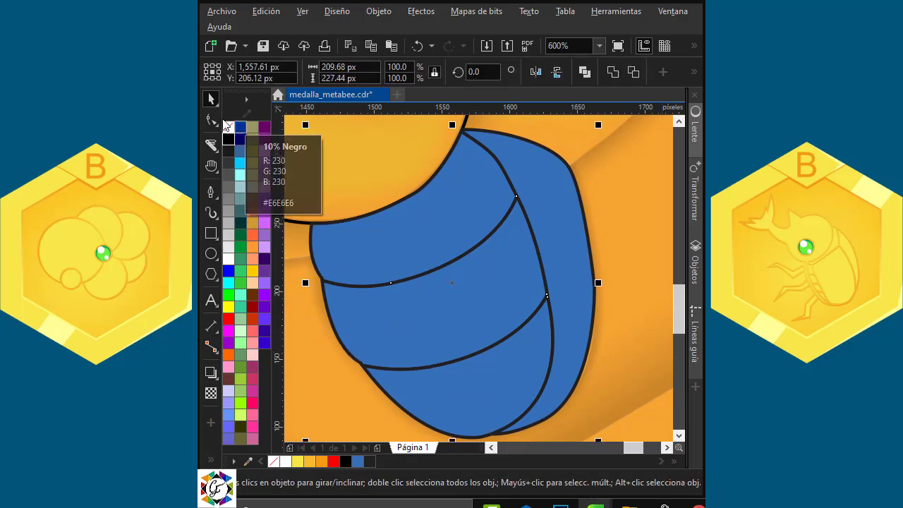
left_click(227, 127)
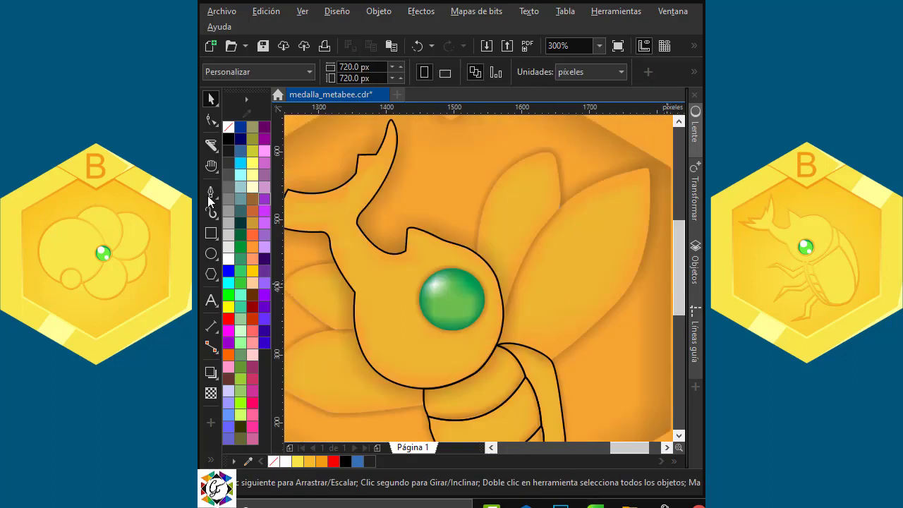
Trace the large right wing with the Pen tool from the wing case corner around its tip to the head
left_click(211, 192)
left_click(552, 362)
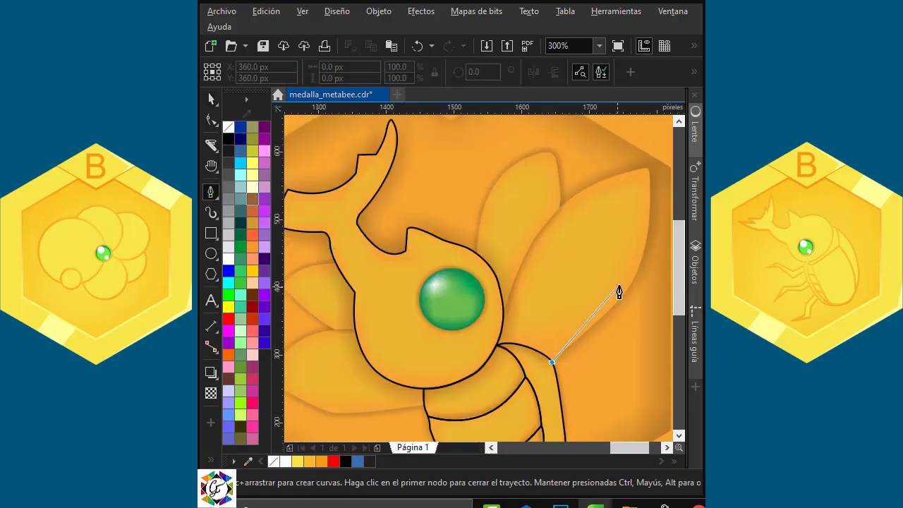
left_click_drag(635, 273, 642, 247)
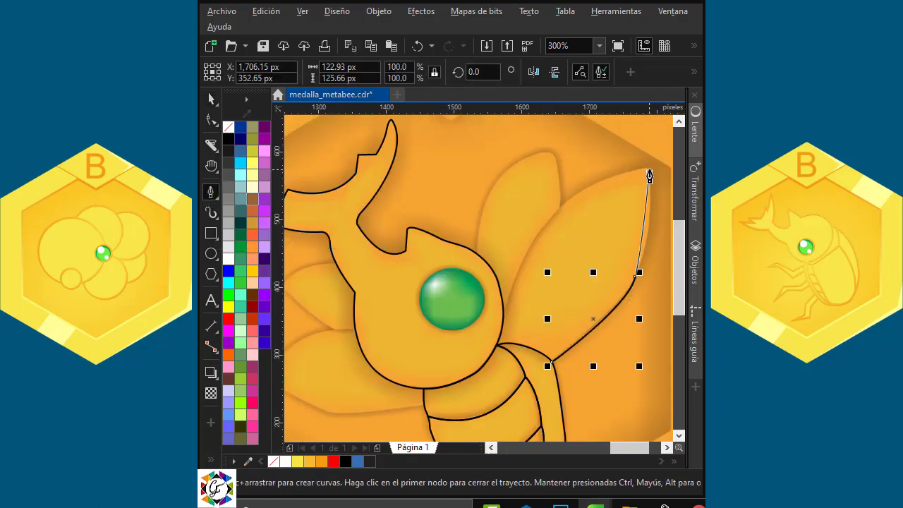
left_click_drag(649, 173, 643, 156)
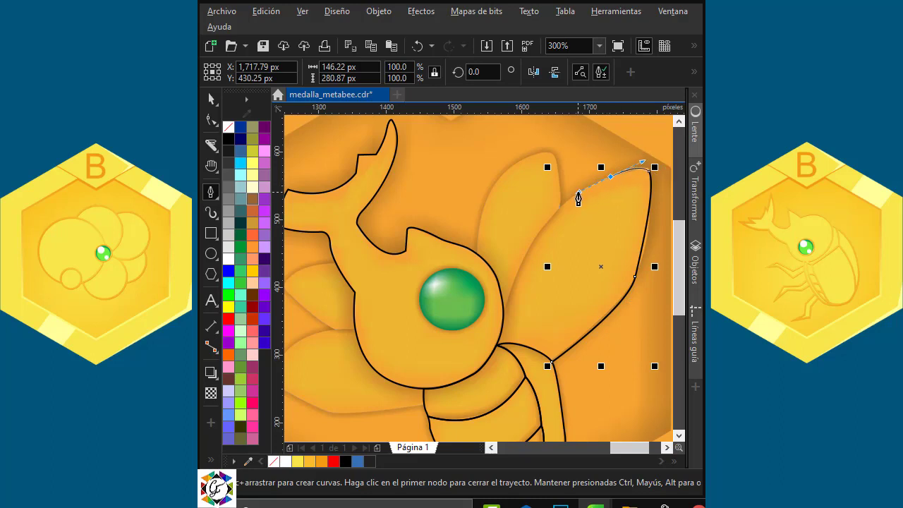
left_click_drag(495, 323, 484, 377)
Move the large wing's end node to the joint between head and abdomen and adjust its inner curve
key("F10")
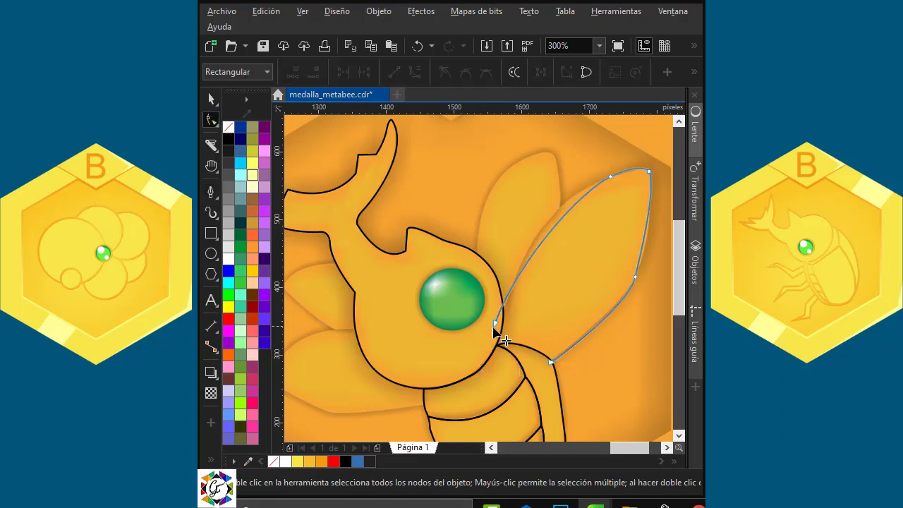
left_click_drag(494, 324, 498, 344)
left_click_drag(517, 285, 511, 228)
Trace the smaller upper right wing with the Pen tool from inside the large wing around its tip into the head
left_click(206, 192)
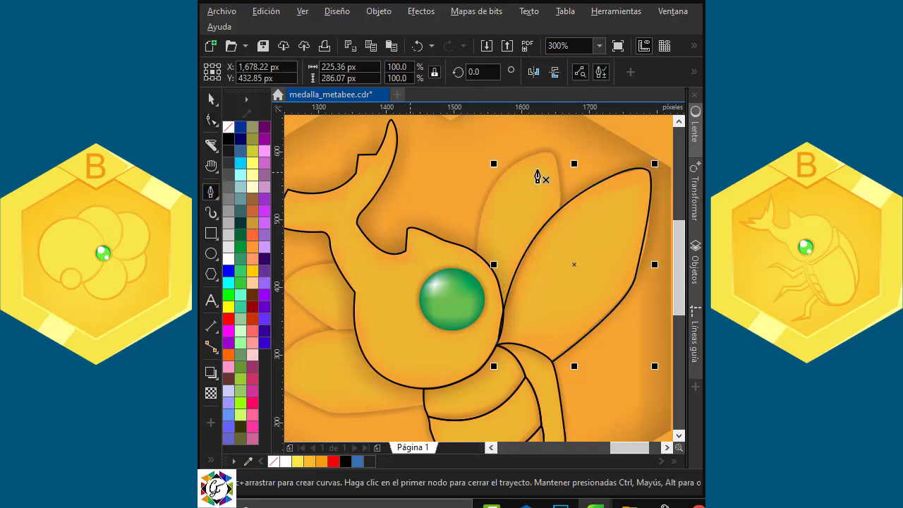
left_click(561, 225)
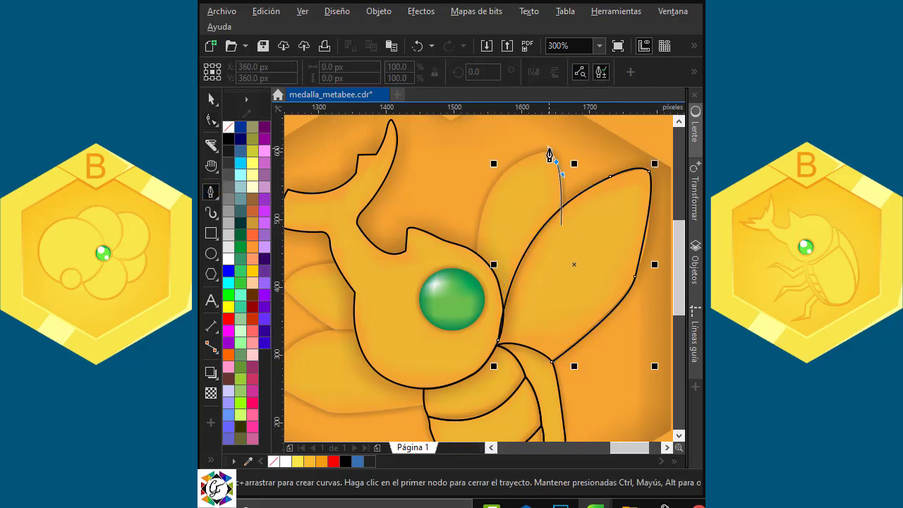
left_click(549, 149)
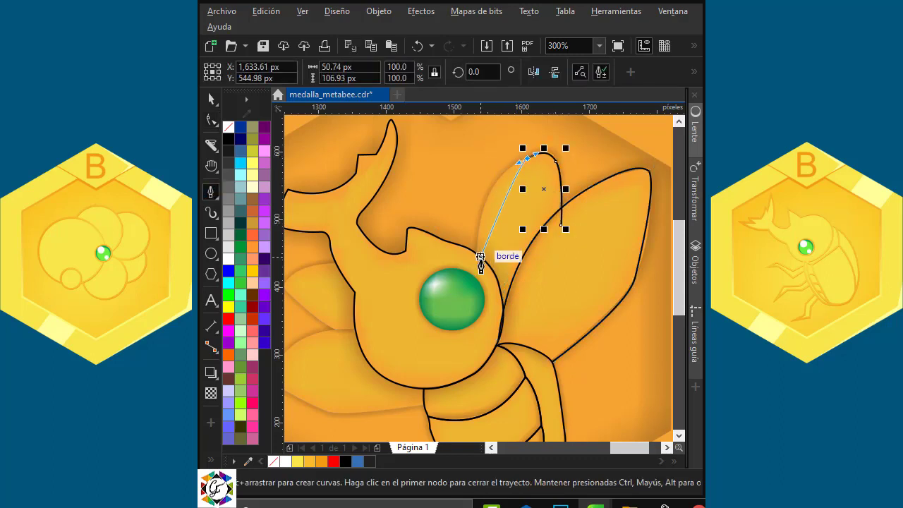
left_click_drag(479, 266, 486, 360)
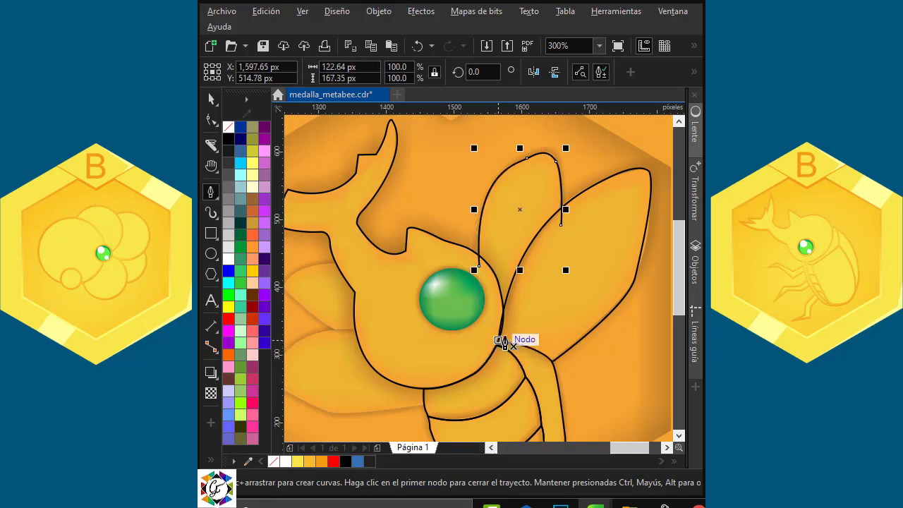
Refine the small upper wing's nodes and curve handles so its left side and rounded tip follow the reference
key("F10")
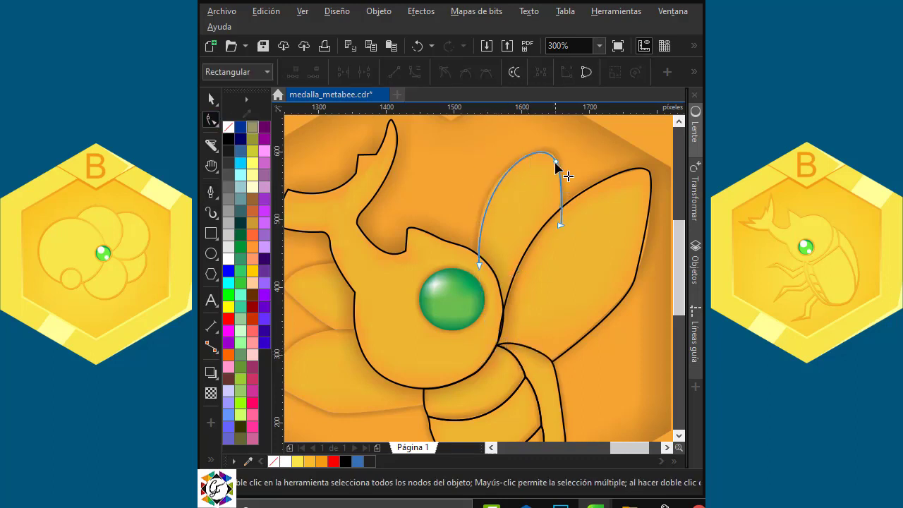
left_click(491, 182)
left_click_drag(467, 185, 468, 185)
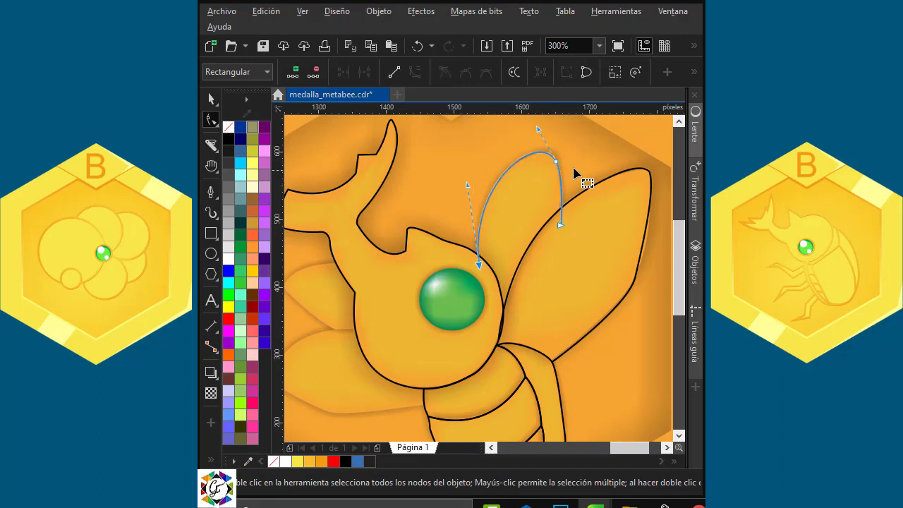
double_click(519, 160)
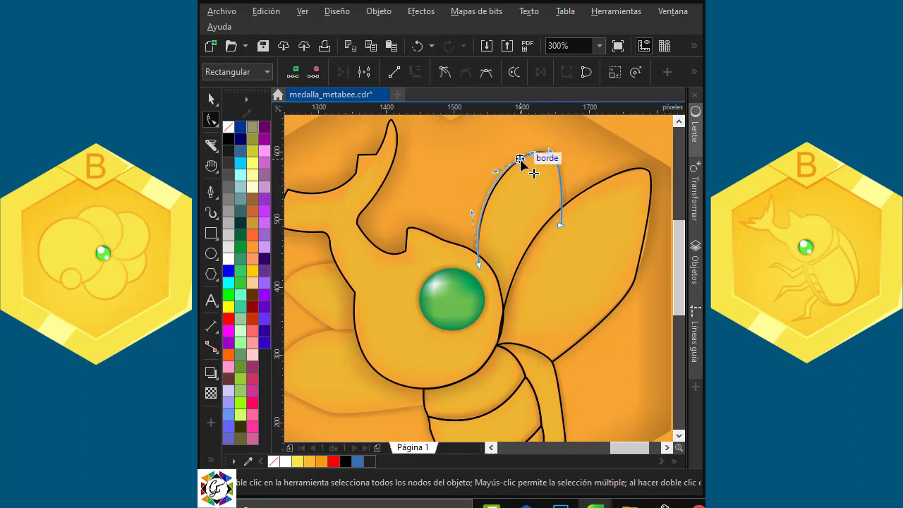
left_click(556, 161)
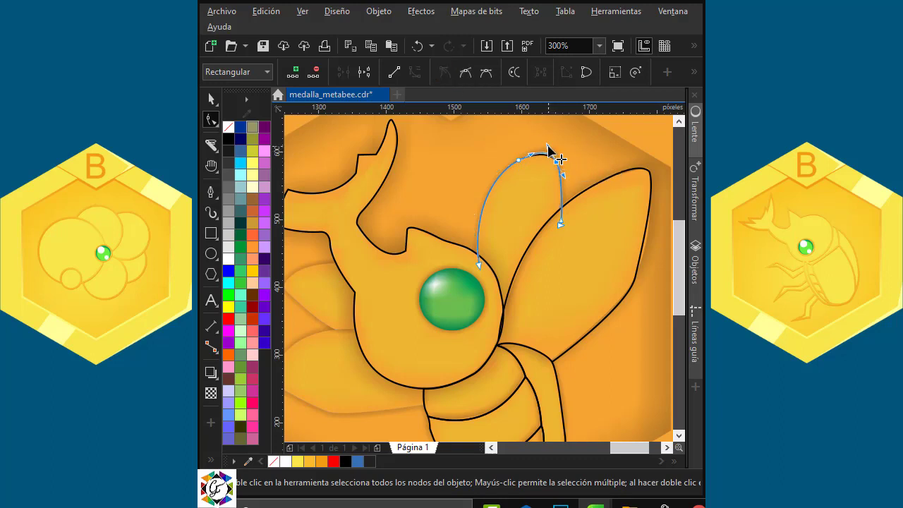
left_click(519, 161)
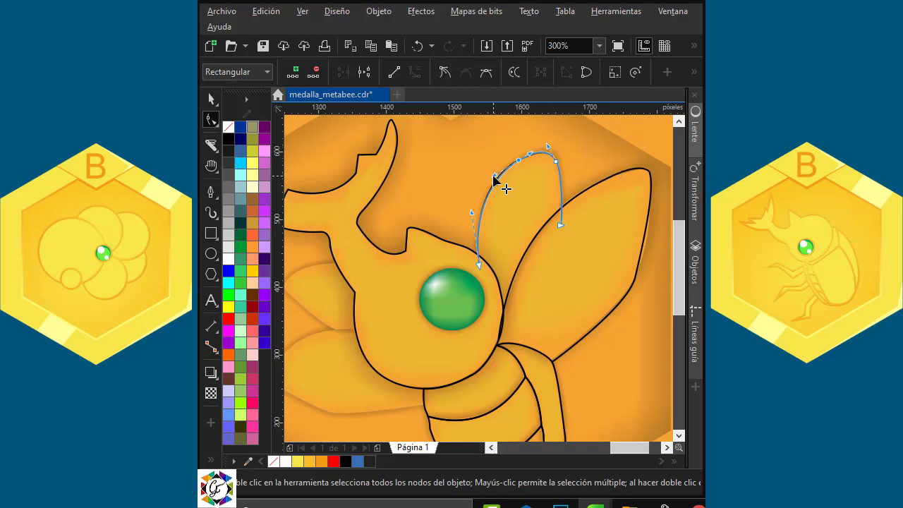
key("space")
Trace the large lower left wing with the Pen tool from the abdomen's edge around its tip and into the head
left_click_drag(629, 447, 619, 453)
scroll(681, 311, "down", 2)
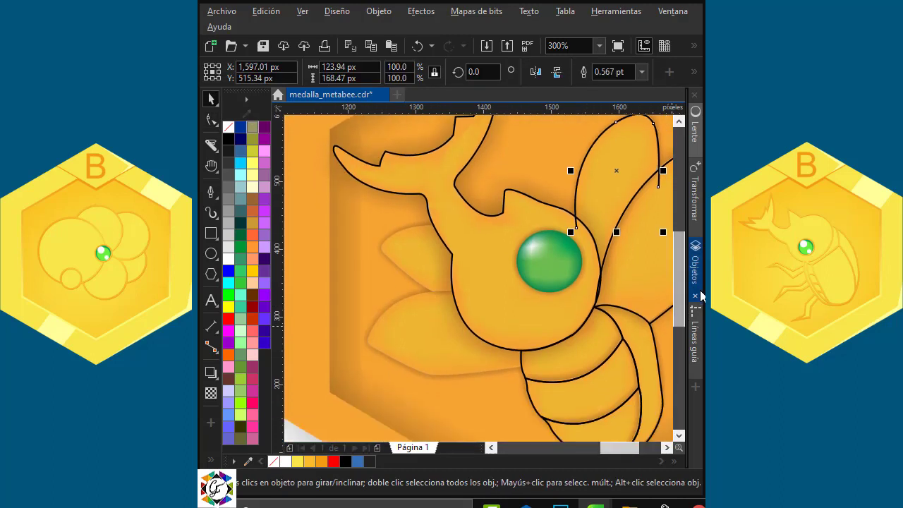
left_click(211, 191)
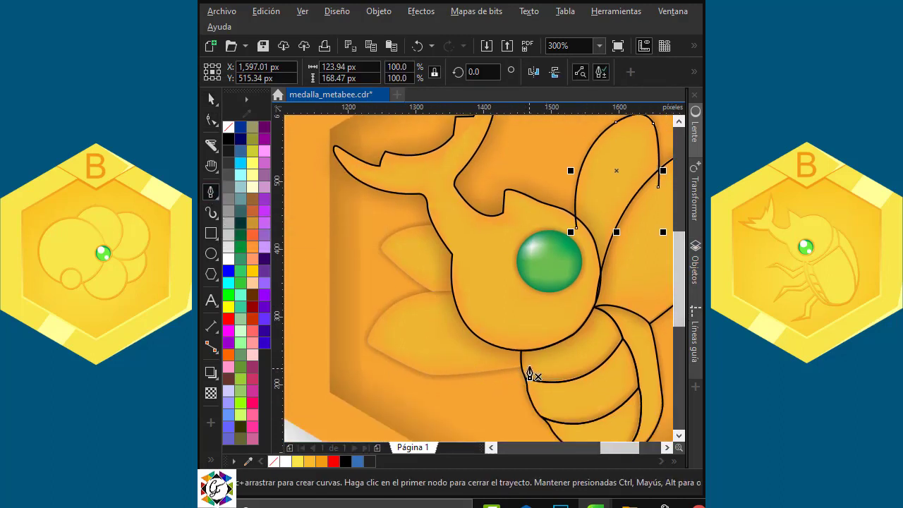
left_click(529, 364)
left_click(430, 377)
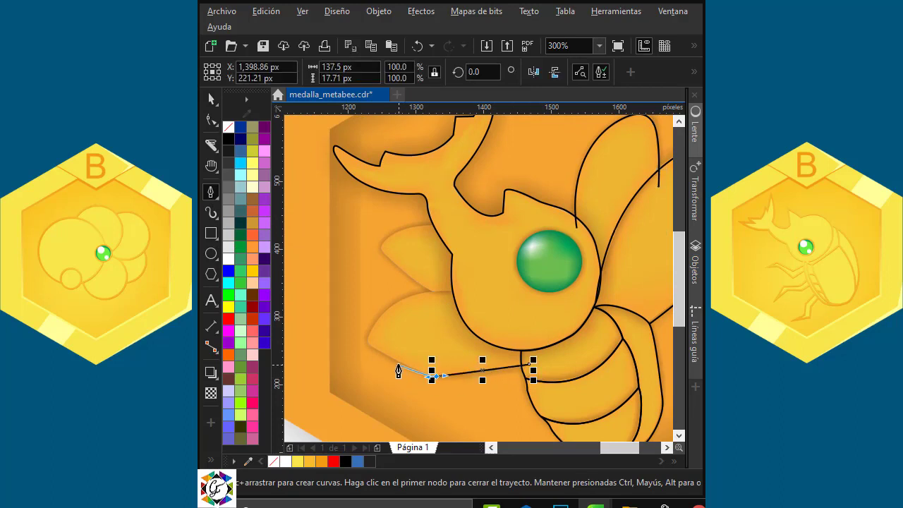
left_click(364, 345)
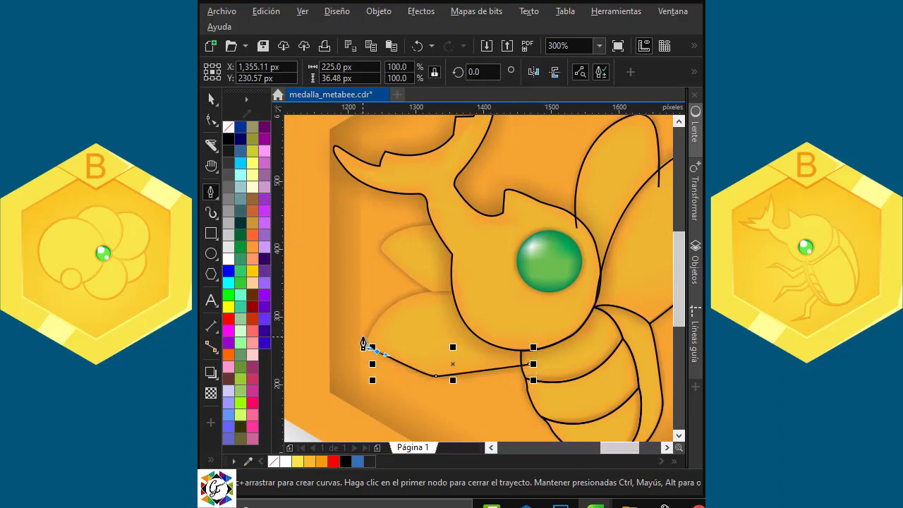
left_click_drag(375, 322, 374, 323)
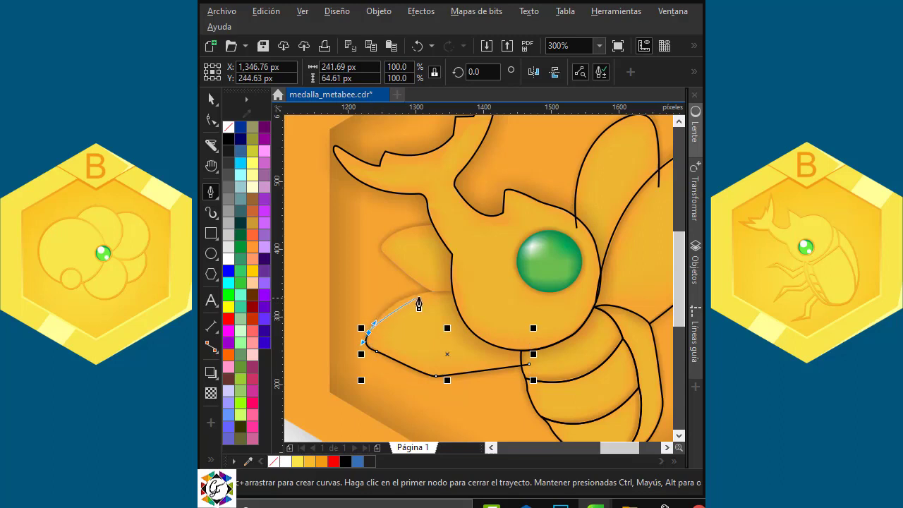
left_click_drag(475, 302, 528, 307)
Trace the smaller upper left wing with the Pen tool from the lower wing's edge around its tip into the head
left_click(437, 296)
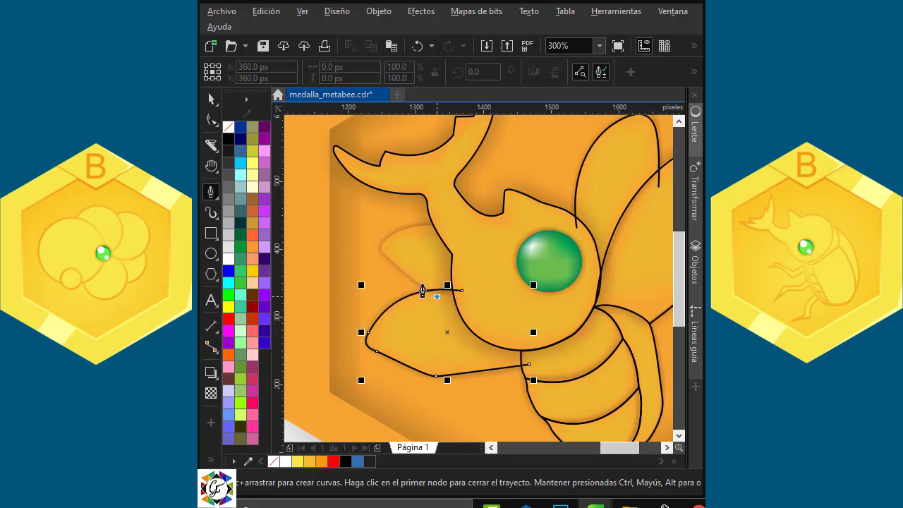
double_click(381, 256)
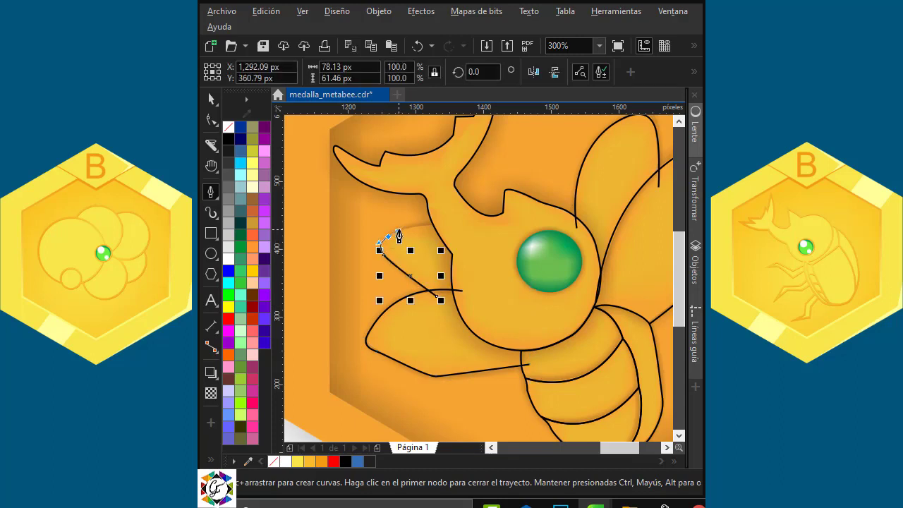
left_click(442, 228)
left_click_drag(456, 228, 458, 227)
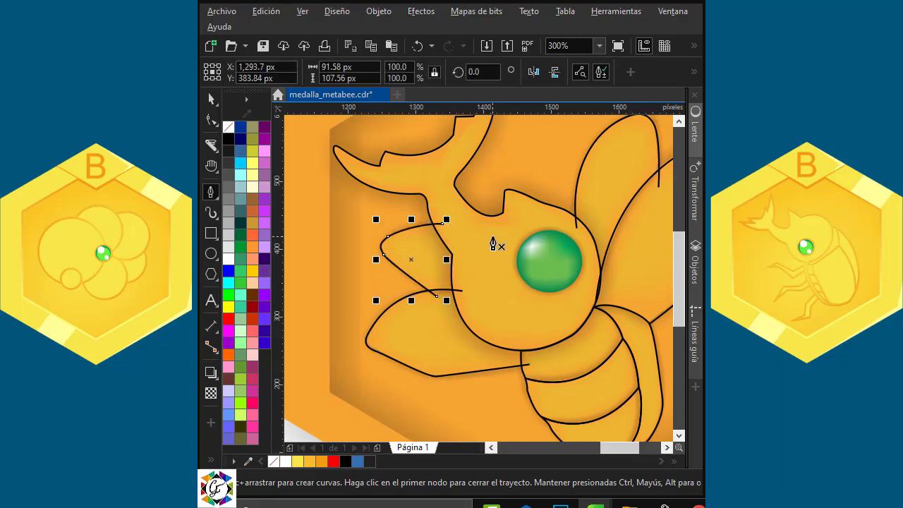
Create closed blue shapes for the four wing regions with the Smart Fill tool
left_click(212, 460)
left_click(234, 452)
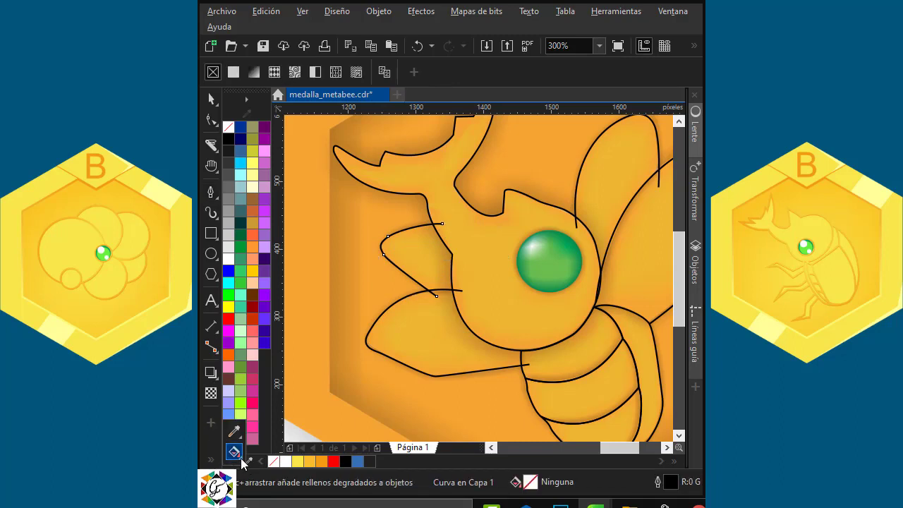
left_click(234, 451)
left_click(302, 466)
left_click(430, 312)
left_click(434, 263)
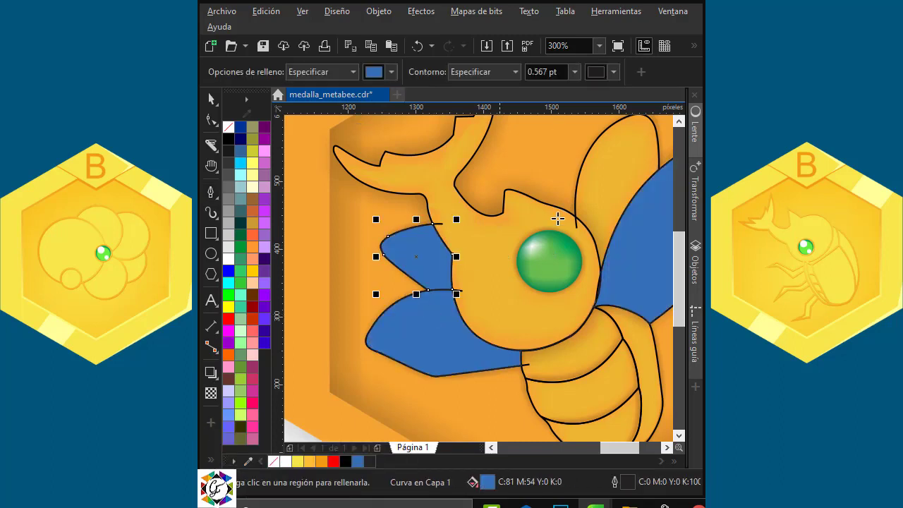
left_click(600, 177)
Delete the original open Pen lines of the wings, keeping only the closed blue shapes
left_click(211, 99)
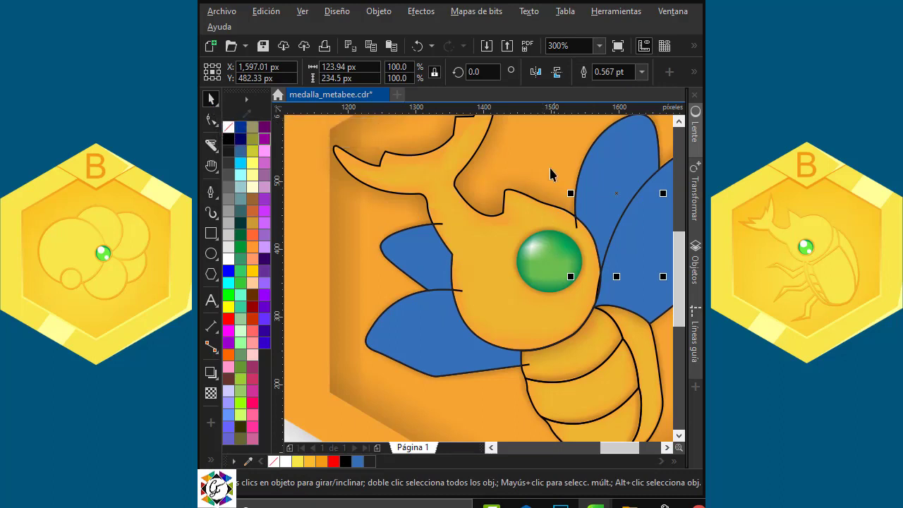
left_click(442, 224)
key("Delete")
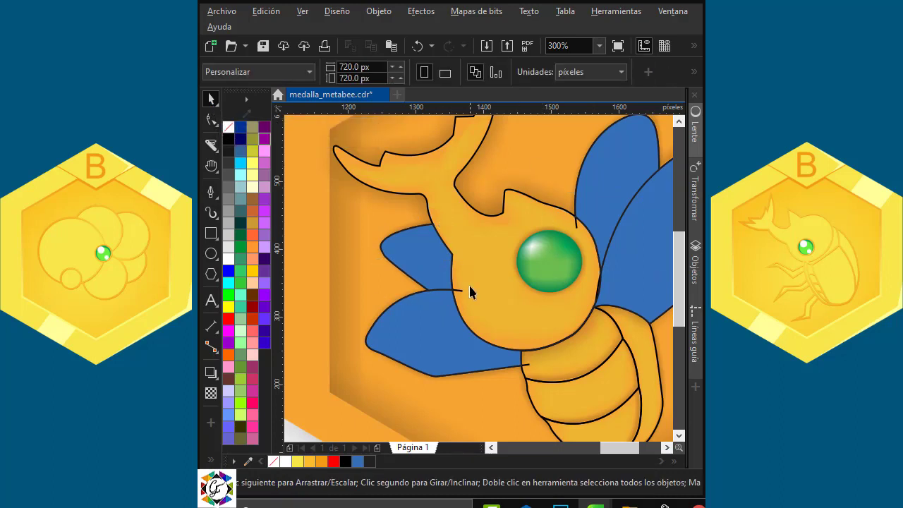
left_click(462, 290)
key("Delete")
left_click(575, 228)
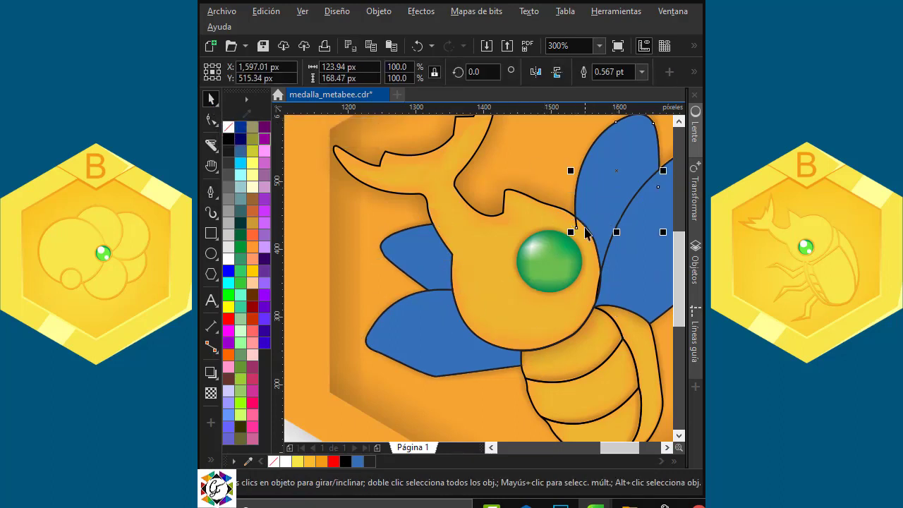
left_click(589, 244)
Select the blue wing shapes and remove their fill
left_click(608, 231)
left_click(462, 316)
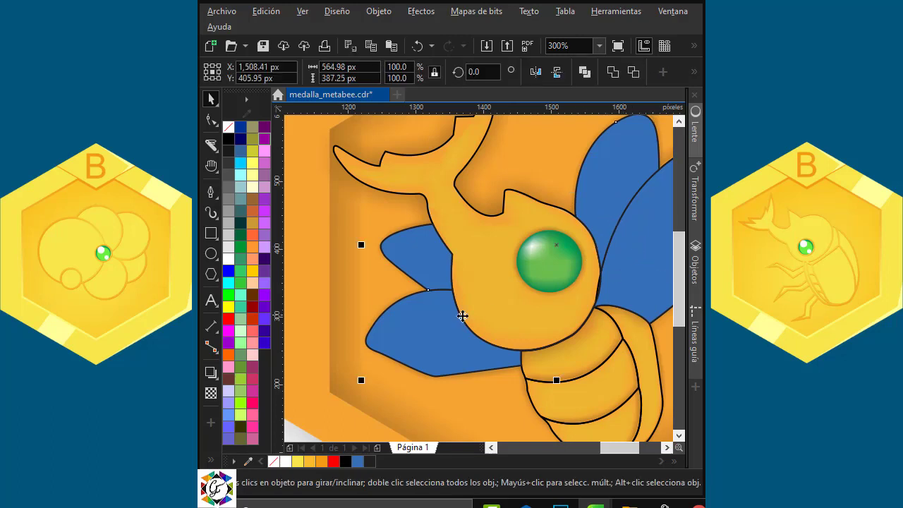
left_click(229, 130)
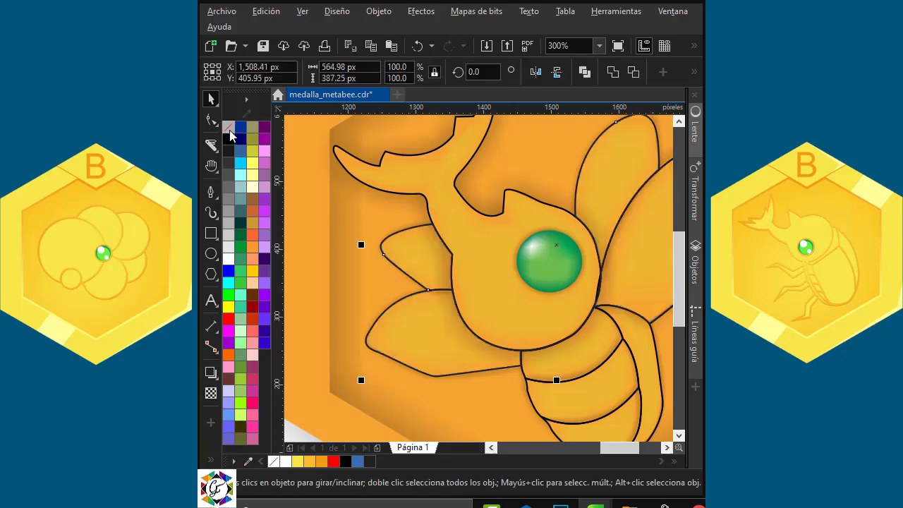
Delete the reference medal image and place the traced beetle artwork over the yellow medal
key("F3")
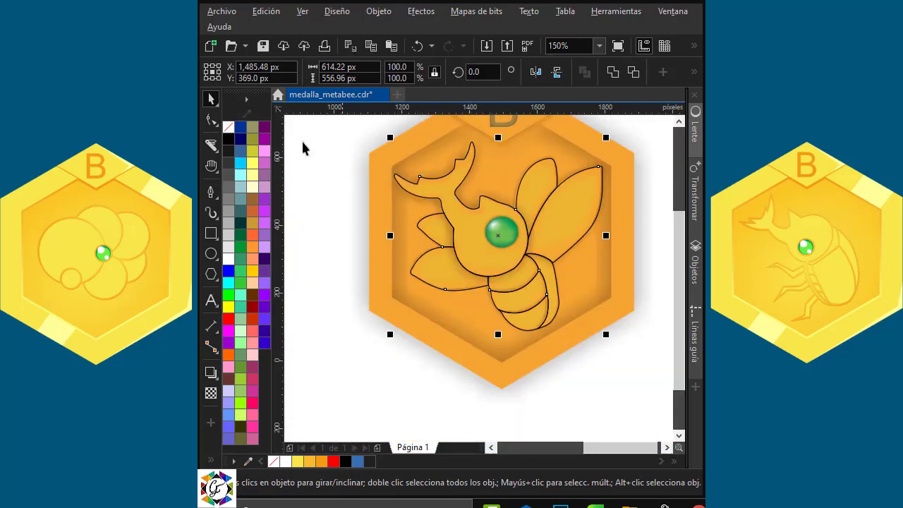
left_click_drag(301, 133, 646, 360)
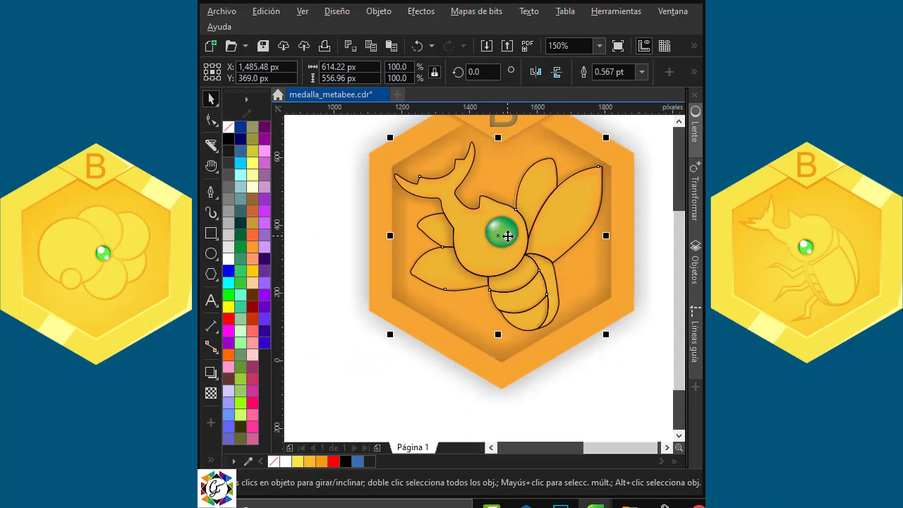
left_click(637, 309)
left_click(637, 309)
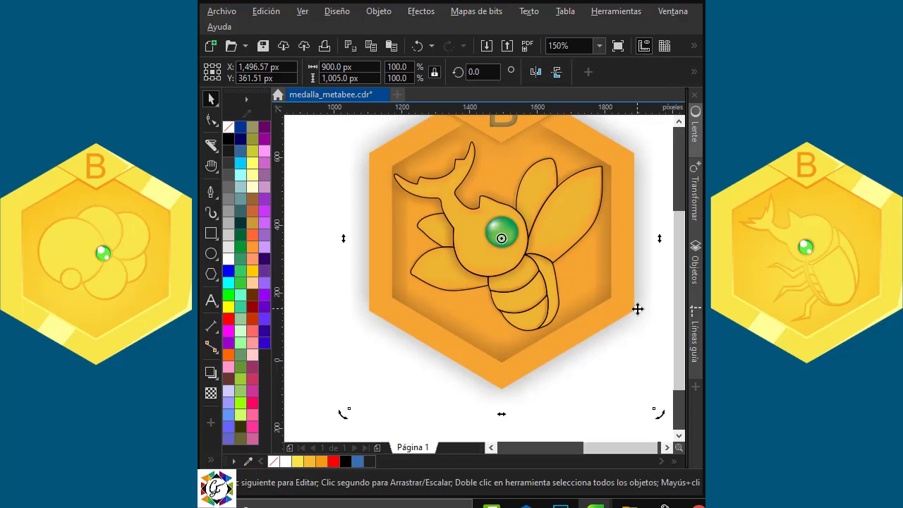
key("Delete")
key("ctrl+a")
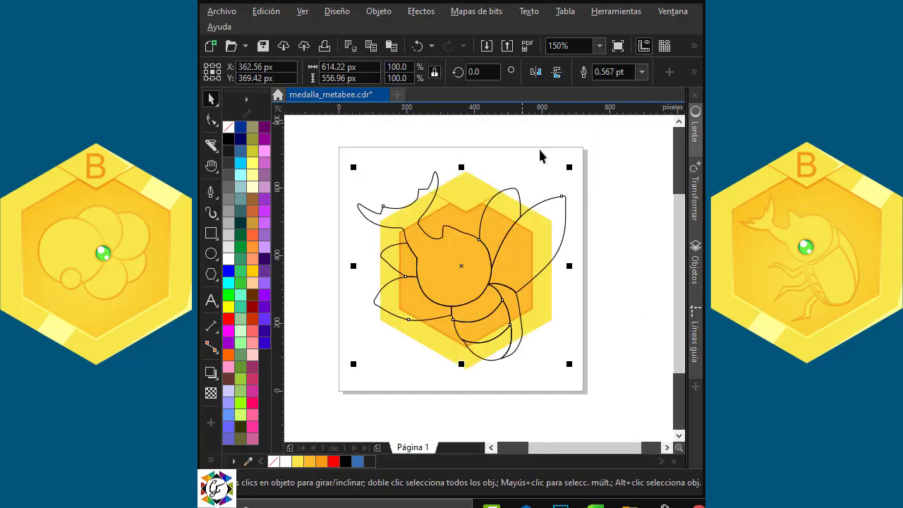
Scale the beetle to 56.6% and position it inside the medal's inner hexagon
left_click_drag(572, 165, 523, 205)
scroll(466, 270, "up", 2)
left_click_drag(486, 255, 487, 269)
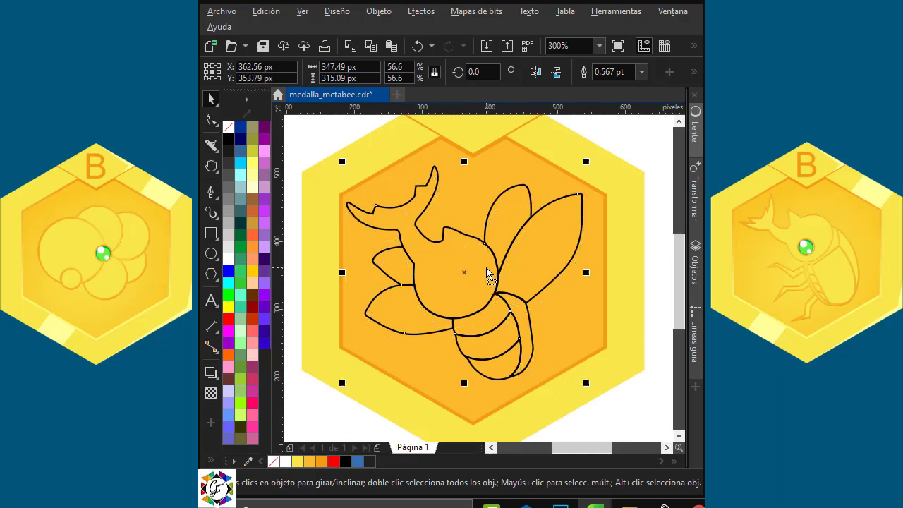
left_click_drag(423, 282, 426, 282)
Fill the beetle with yellow R249 G231 B76, make its outline orange and set the outline width to 1.0 pt
left_click(301, 462)
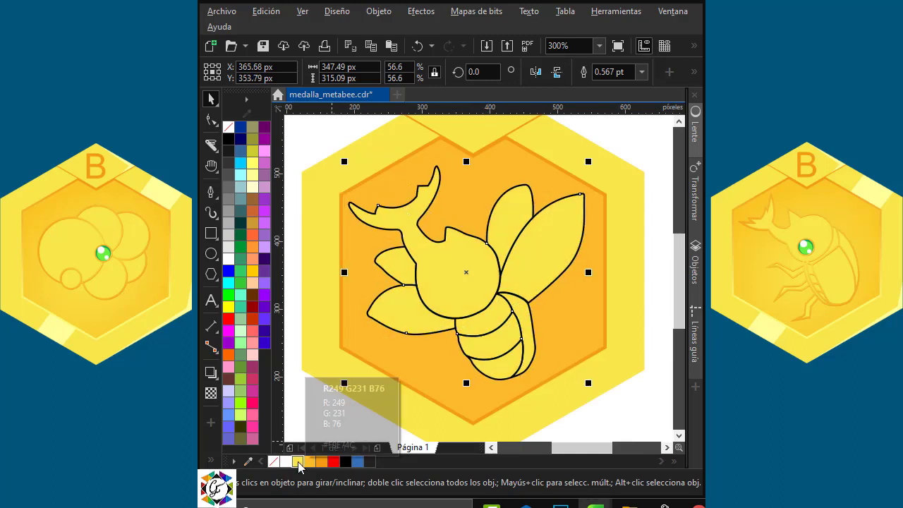
right_click(321, 462)
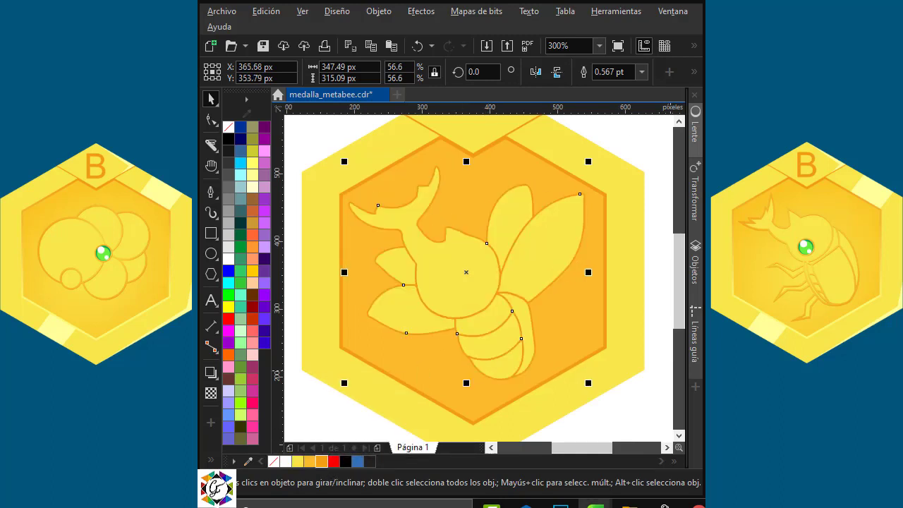
left_click(642, 72)
left_click(605, 133)
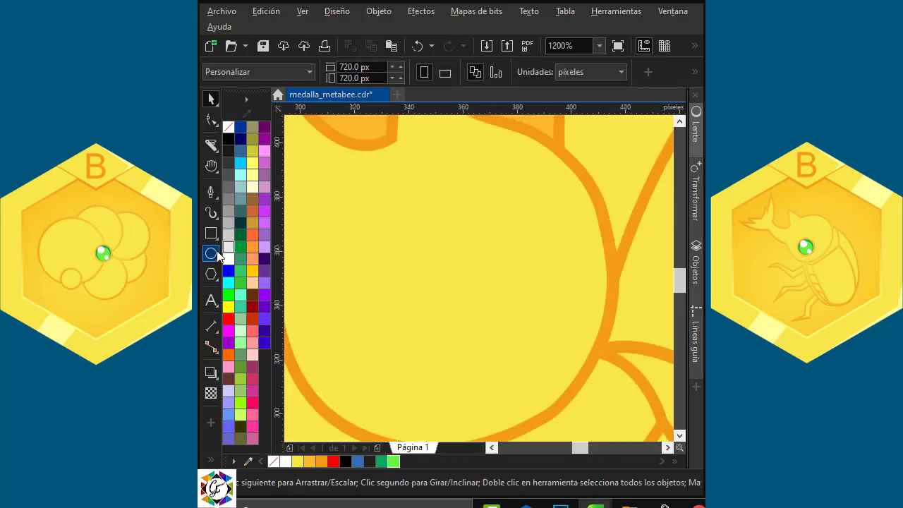
Draw a circle about 37.5 px wide in the beetle's head with an orange outline and green R12 G169 B87 fill
left_click(212, 254)
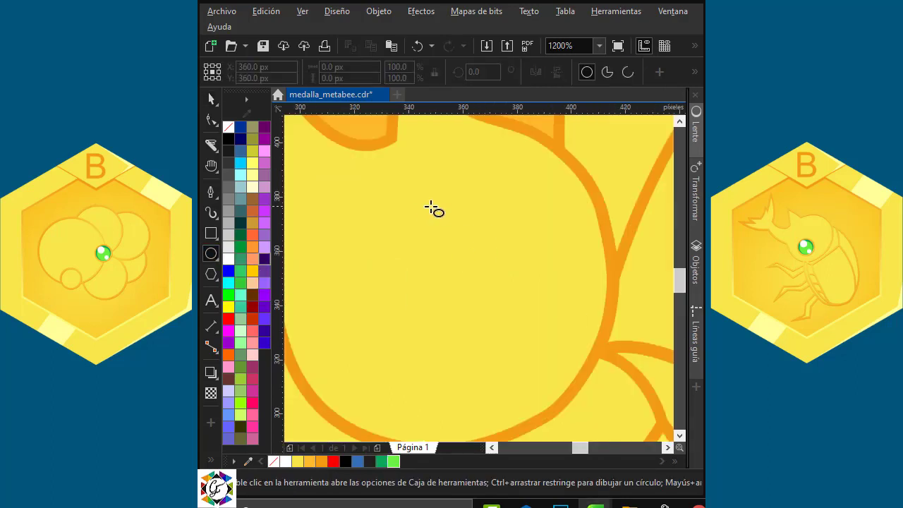
left_click_drag(420, 204, 526, 305)
key("space")
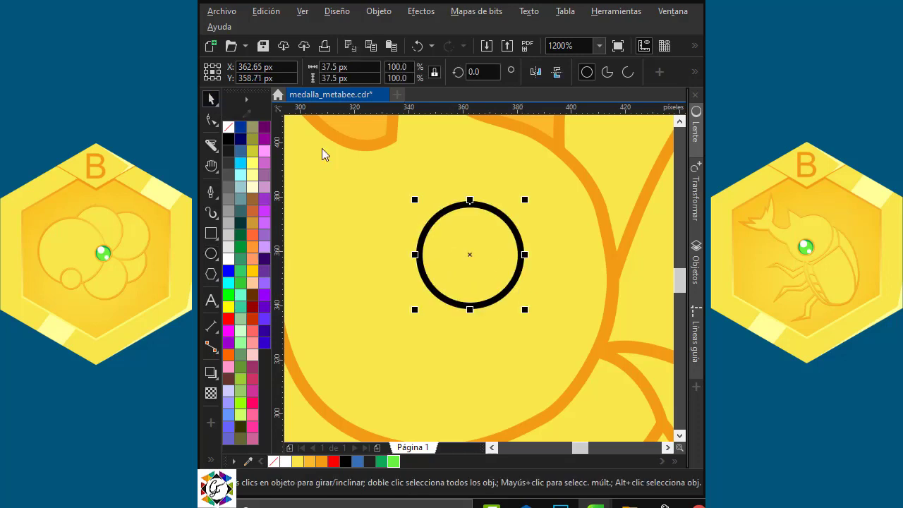
right_click(323, 462)
left_click(381, 462)
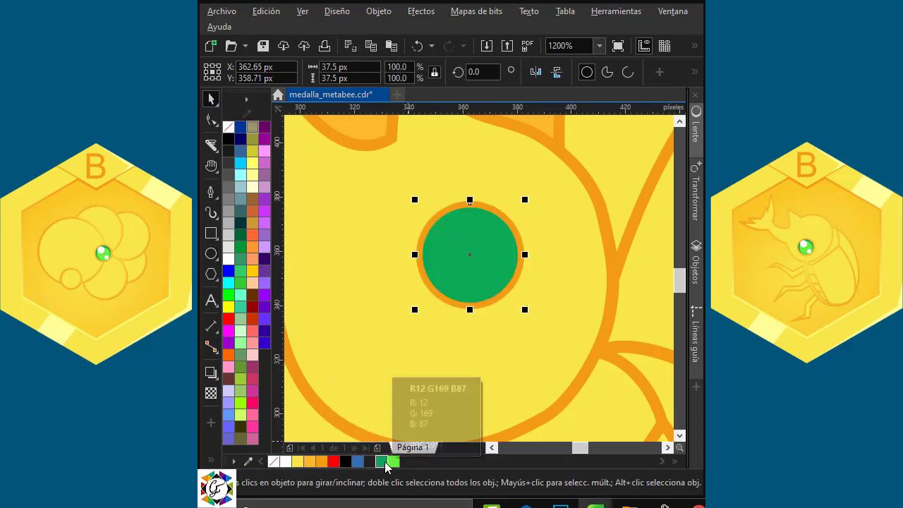
left_click(587, 240)
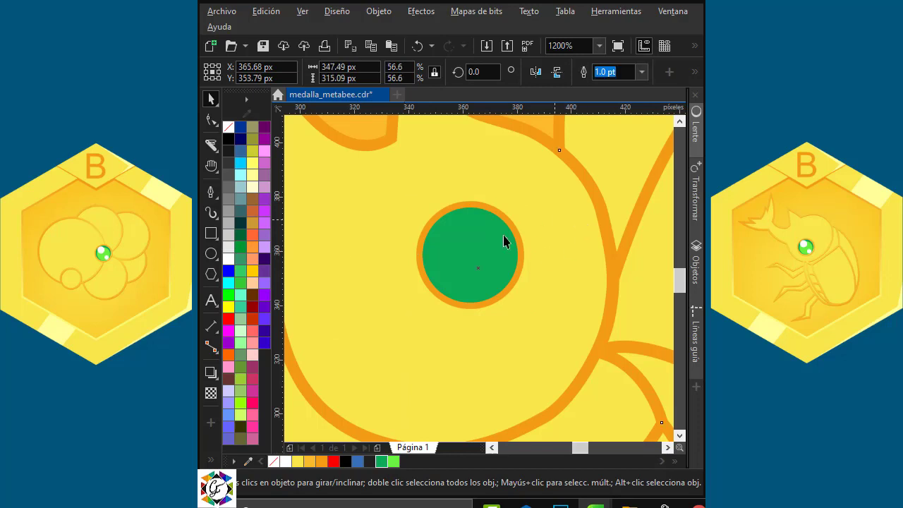
Draw a second circle inside the green one, scale it to about 29 px, and give it a light green fill without outline
left_click(211, 253)
left_click_drag(439, 235, 508, 305)
left_click(211, 99)
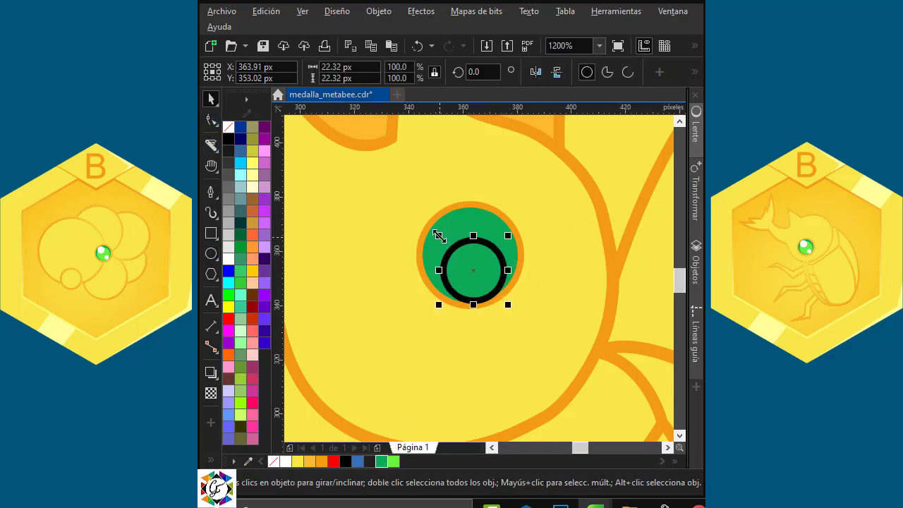
left_click_drag(438, 236, 423, 228)
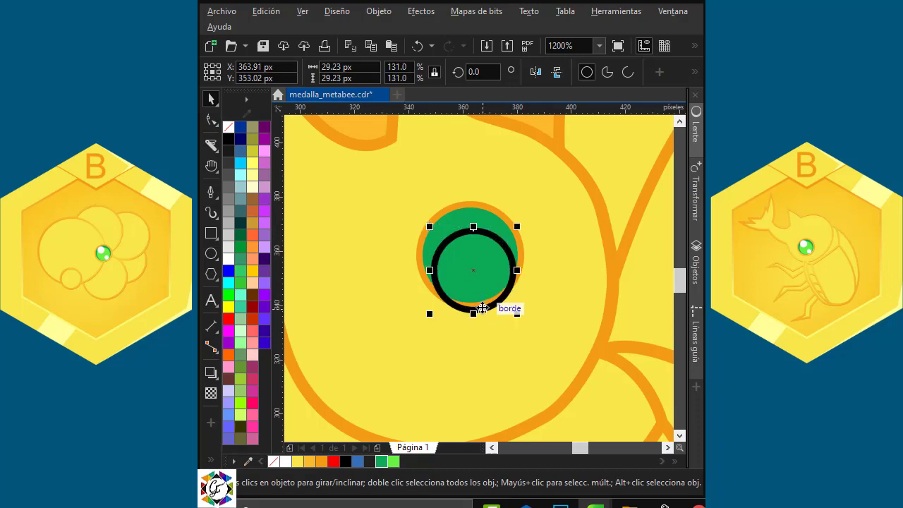
left_click_drag(482, 308, 486, 302)
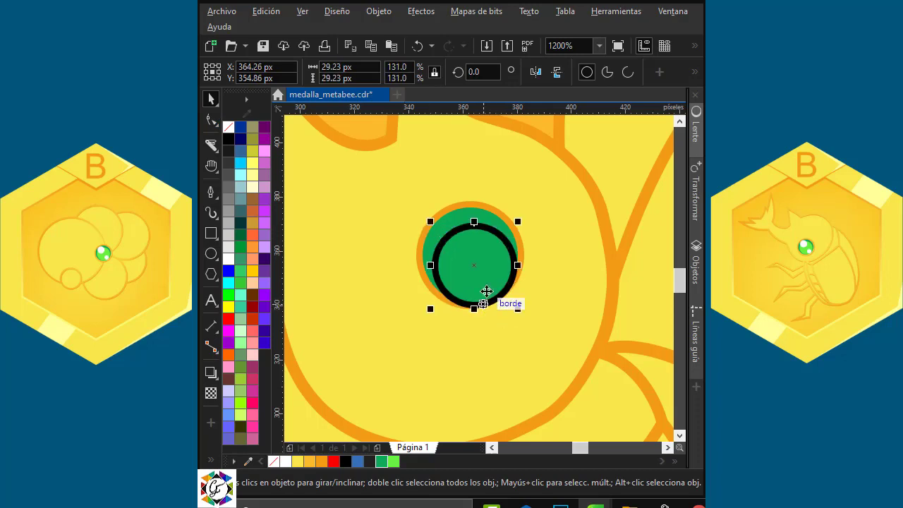
left_click(394, 462)
right_click(227, 128)
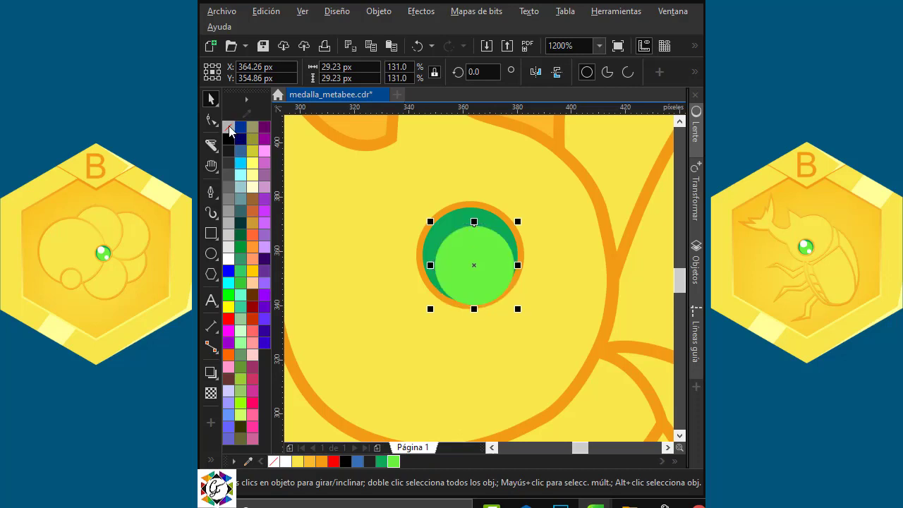
mouse_move(493, 282)
left_mouse_down()
mouse_move(492, 270)
mouse_move(459, 247)
mouse_move(496, 280)
left_mouse_up()
Add a circle about 20 px wide at the upper left of the green gem and fill it white
left_click(409, 249)
left_click(467, 244)
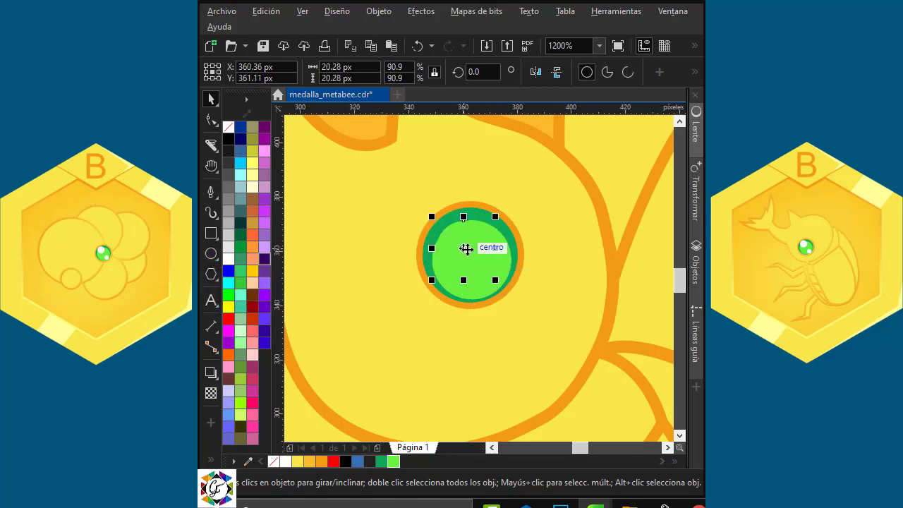
left_click_drag(465, 248, 460, 239)
left_click(228, 259)
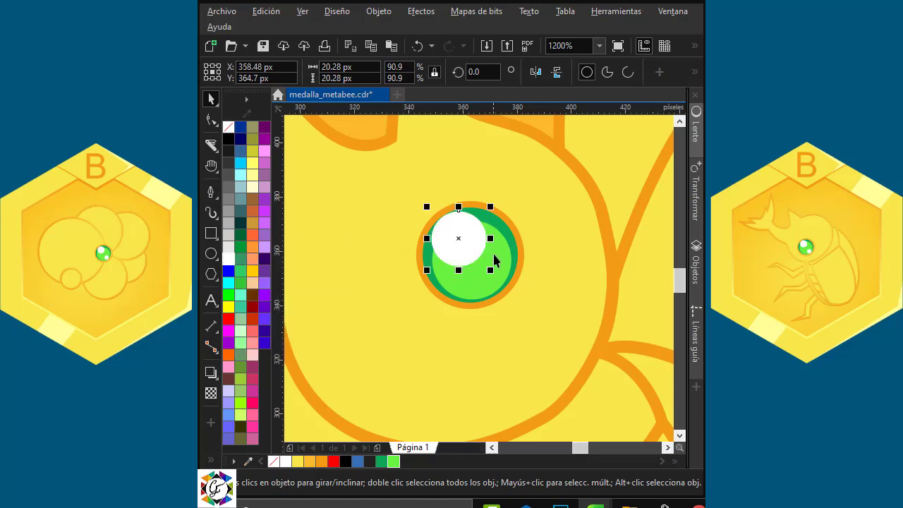
Reduce the white highlight to about 19 px, copy it to the gem's lower right, and shrink the copy to about 11 px
left_click(523, 216)
left_click(472, 246)
mouse_move(491, 271)
left_mouse_down()
mouse_move(485, 257)
mouse_move(479, 282)
left_mouse_up()
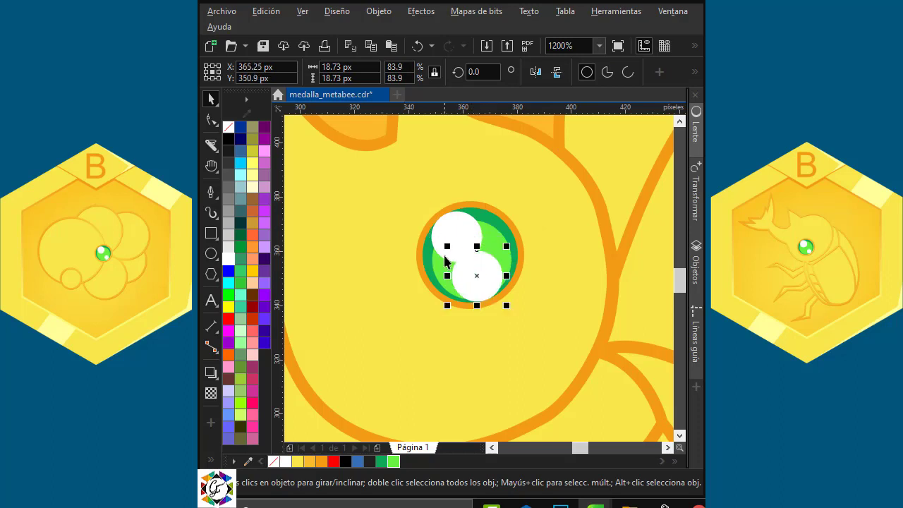
left_click_drag(446, 247, 497, 290)
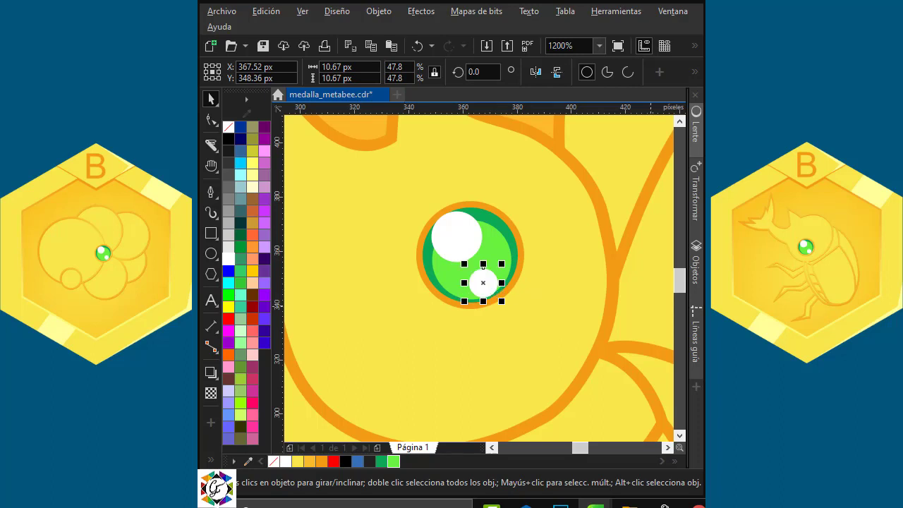
Add an orange letter B about 50 by 66 px, centred in the tab at the top of the medal
key("F4")
left_click(211, 301)
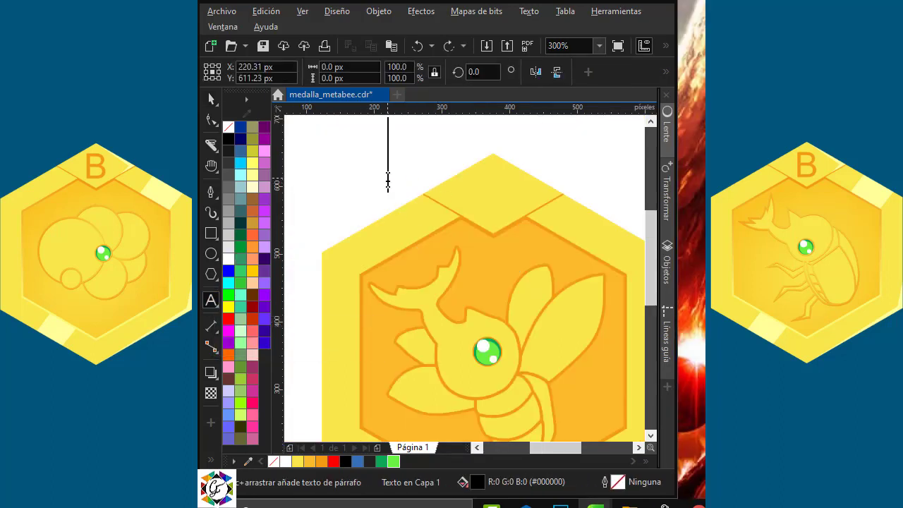
type("B")
key("ctrl+space")
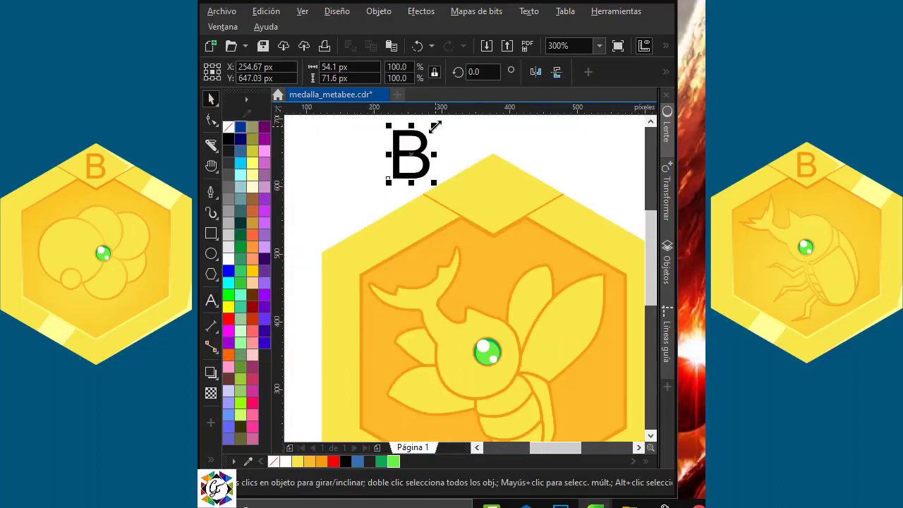
left_click_drag(413, 157, 496, 196)
left_click(322, 461)
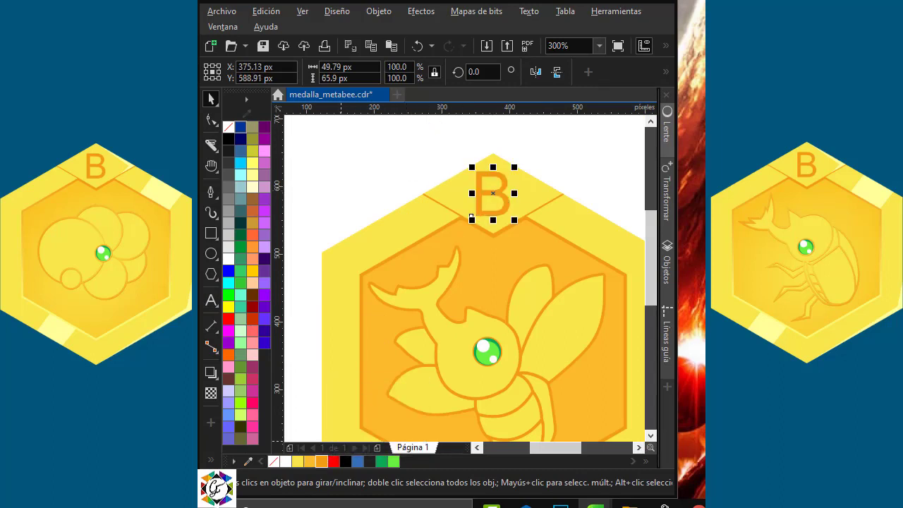
Place a copy of the beetle to the right of the page and ungroup it
left_click(342, 203)
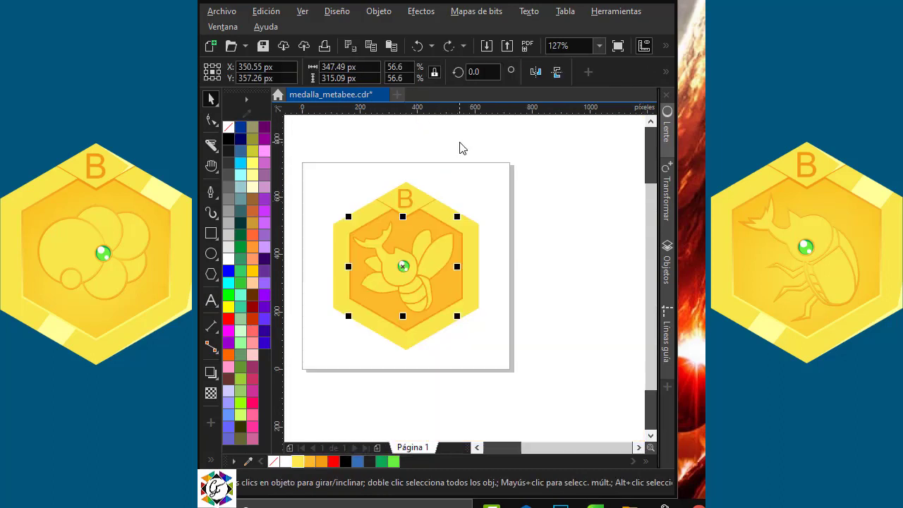
left_click_drag(414, 260, 568, 260)
right_click(569, 260)
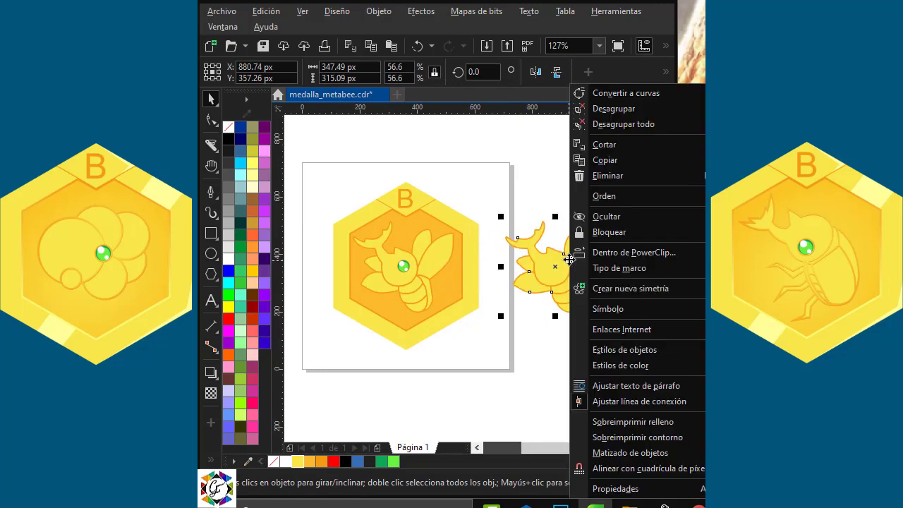
left_click(618, 119)
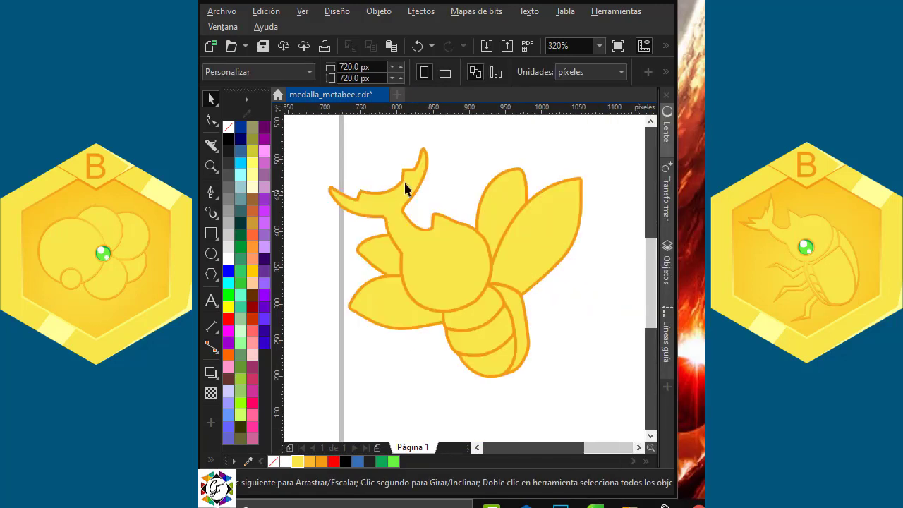
Convert the outlines of all parts of the copied beetle to objects
key("ctrl+a")
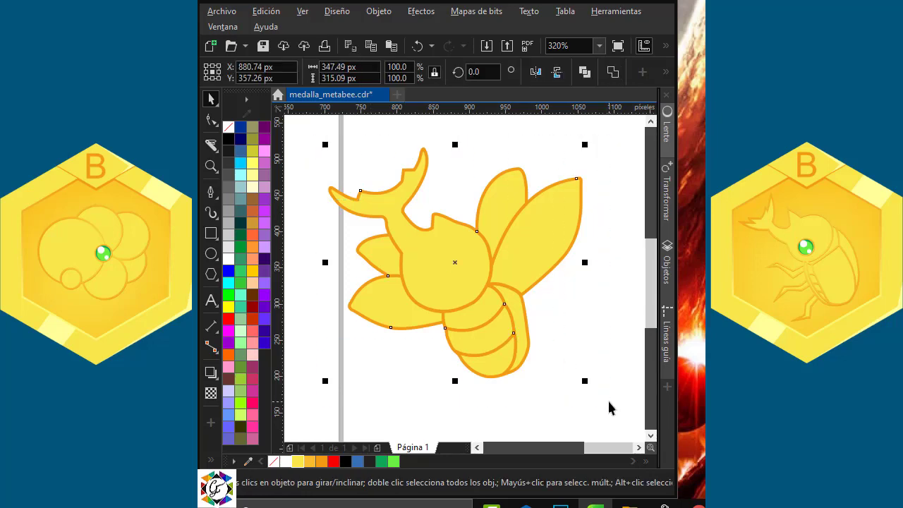
left_click(380, 12)
left_click(495, 371)
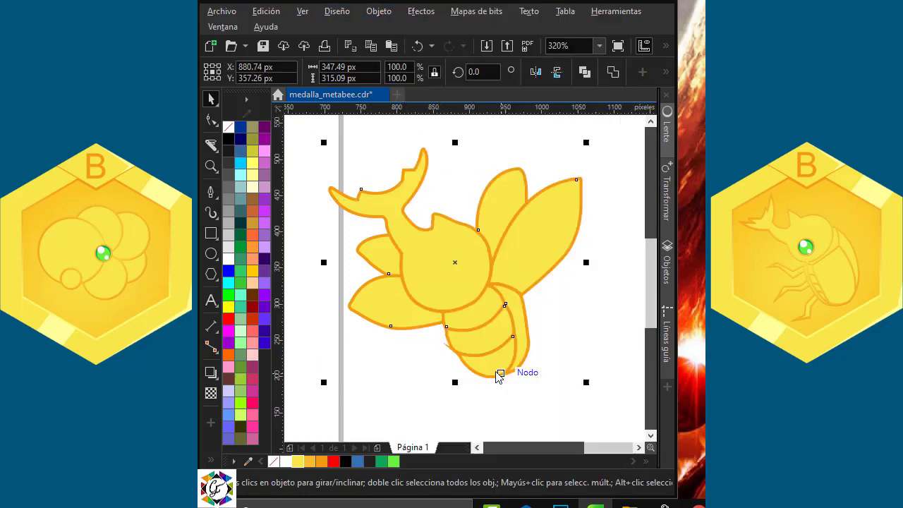
Delete the yellow fill shapes of the copied beetle's head, wings and body, keeping only the orange outline shapes
left_click(602, 249)
left_click(445, 259)
key("Delete")
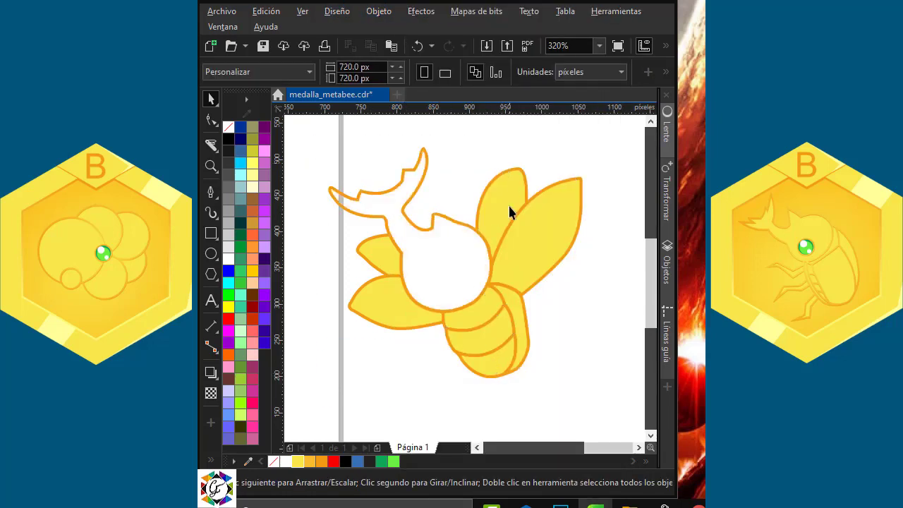
left_click(508, 203)
key("Delete")
left_click(537, 231)
key("Delete")
left_click(397, 289)
key("Delete")
key("Delete")
left_click(492, 321)
key("Delete")
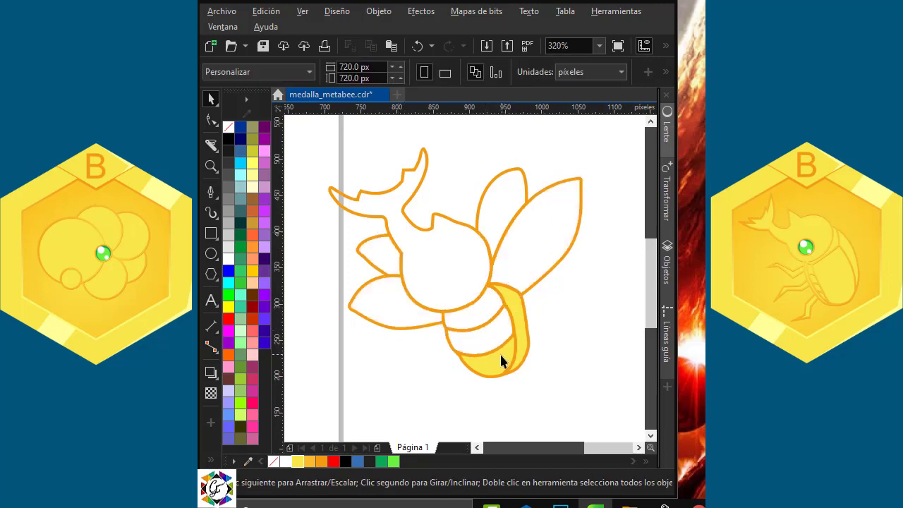
left_click(513, 300)
key("Delete")
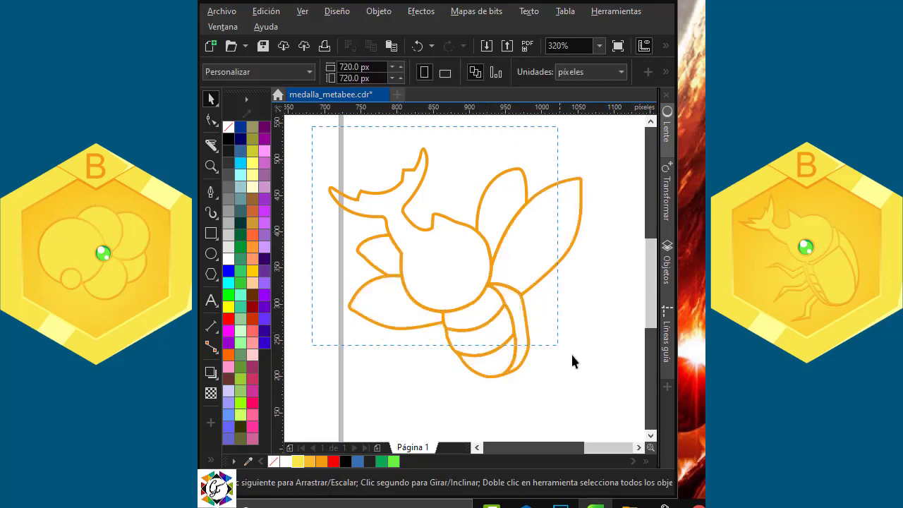
Join the copied beetle's outline shapes into one curve and apply an elliptical gradient fill centred on the head
left_click_drag(572, 355, 573, 355)
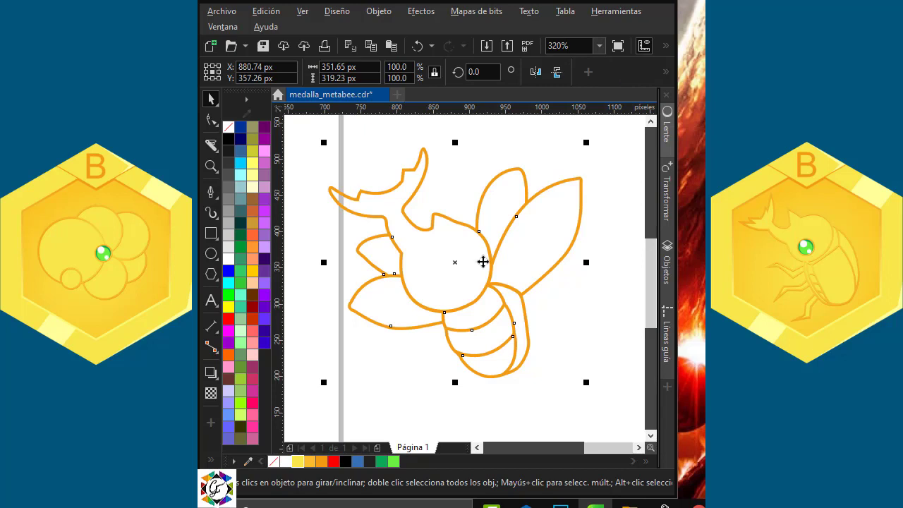
left_click(205, 460)
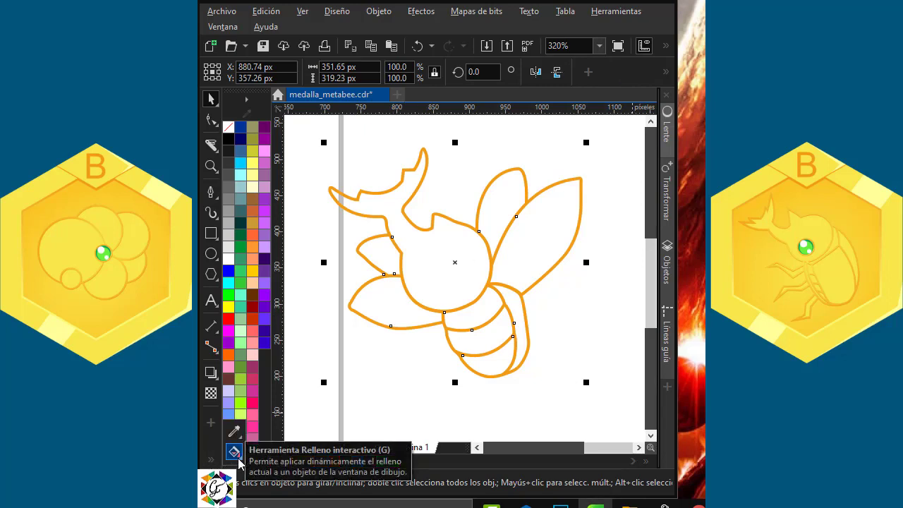
left_click(234, 452)
left_click_drag(392, 211, 510, 361)
left_click_drag(390, 211, 440, 262)
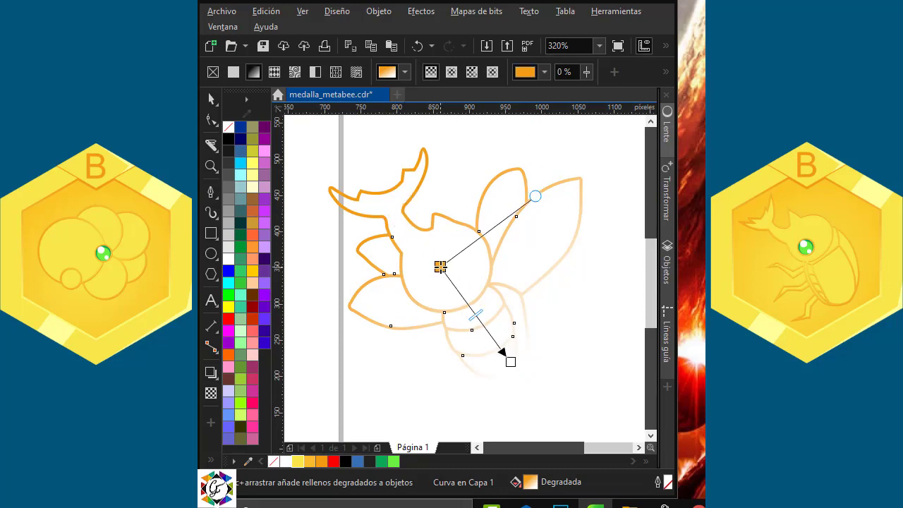
left_click(451, 71)
left_click_drag(476, 315, 450, 280)
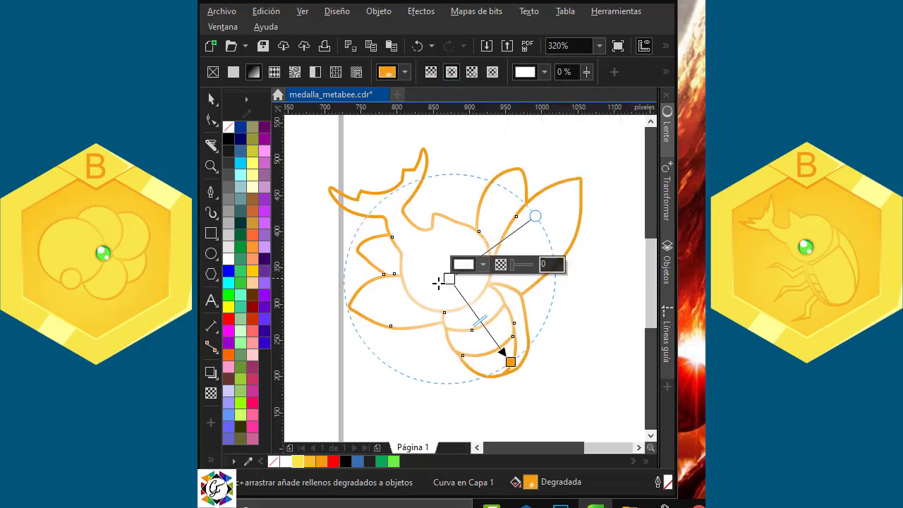
Make the gradient's centre colour yellow, extend its orange end slightly outward and shift its centre up and left
left_click_drag(297, 461, 450, 283)
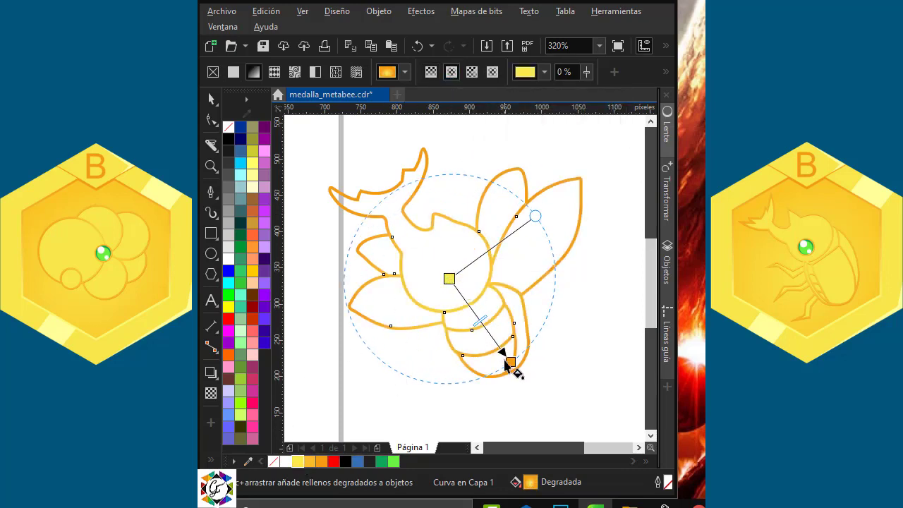
left_click_drag(513, 366, 514, 371)
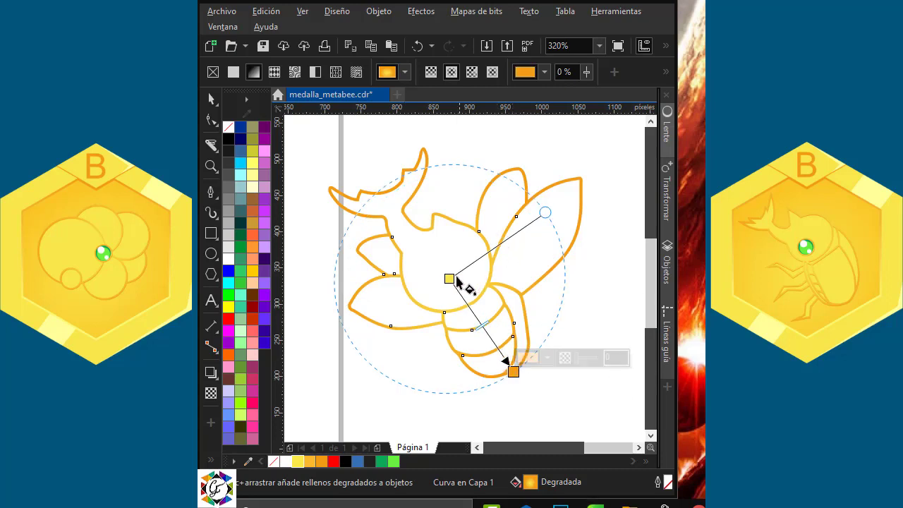
left_click_drag(449, 278, 440, 273)
left_click(211, 99)
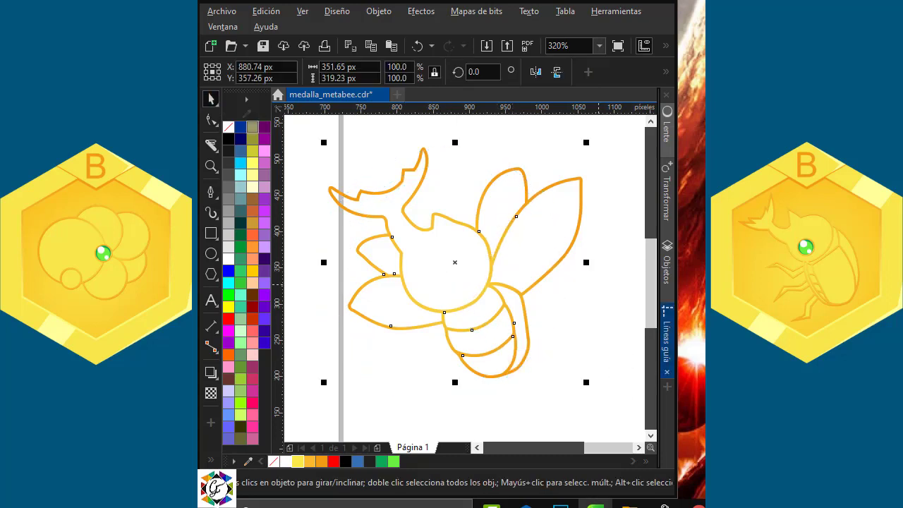
Move the gradient outline onto the yellow beetle inside the medal, aligned with the beetle's edges
key("F3")
left_click_drag(611, 204, 430, 202)
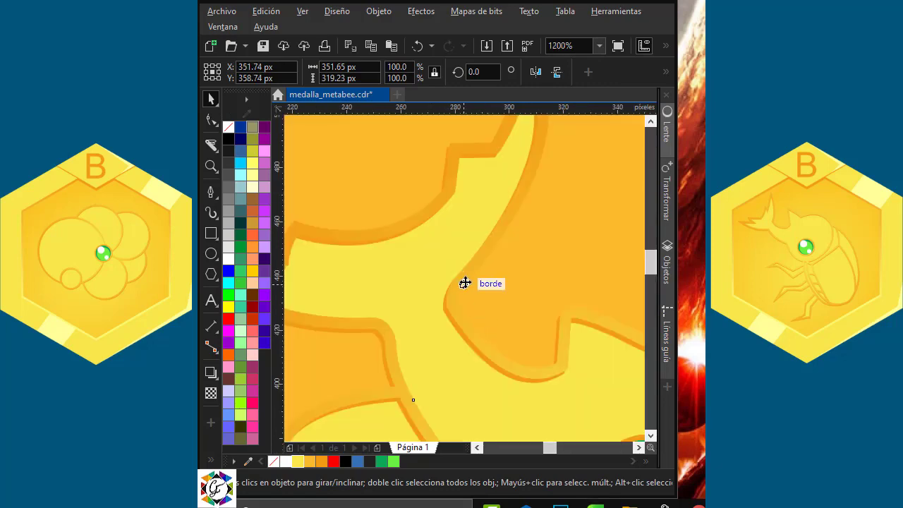
mouse_move(465, 281)
left_mouse_down()
mouse_move(474, 263)
mouse_move(478, 280)
mouse_move(473, 270)
left_mouse_up()
scroll(438, 253, "down", 2)
scroll(437, 259, "down", 3)
left_click(340, 171)
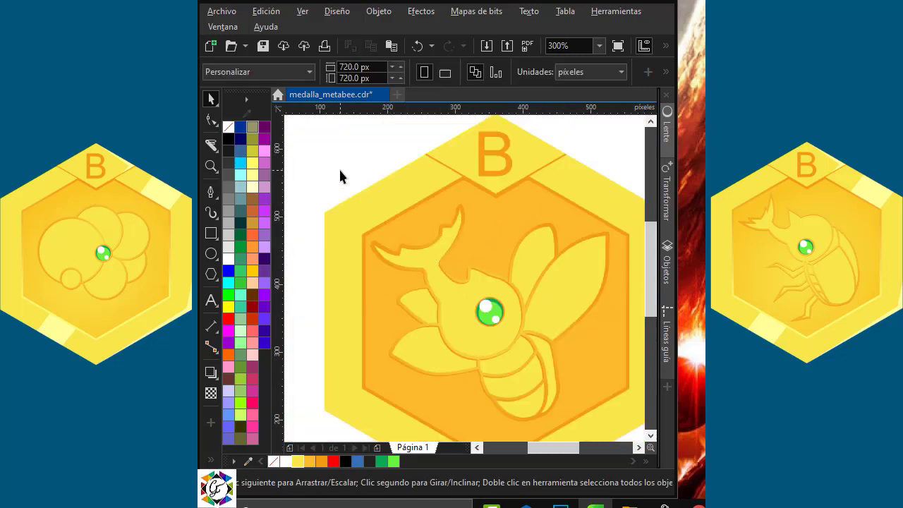
Add a page-sized 720 by 720 px background rectangle with a dark blue fill and no outline
scroll(651, 318, "down", 3)
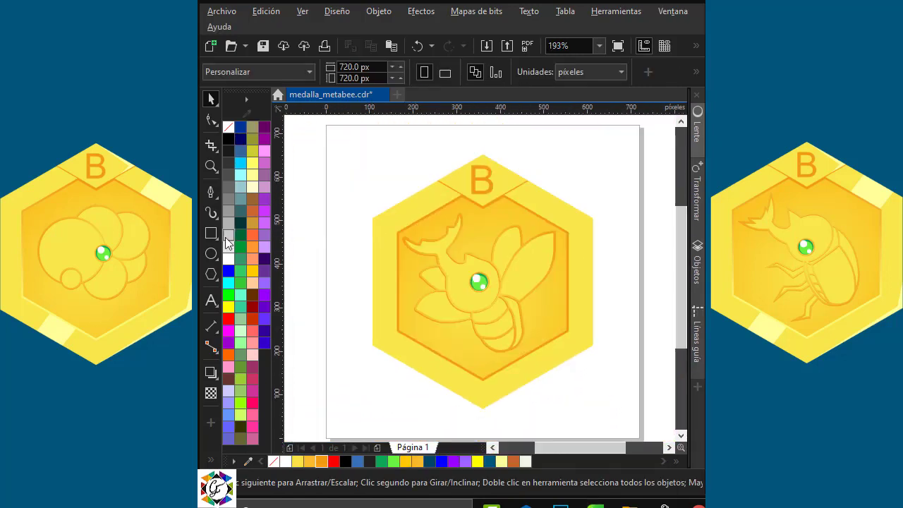
double_click(211, 233)
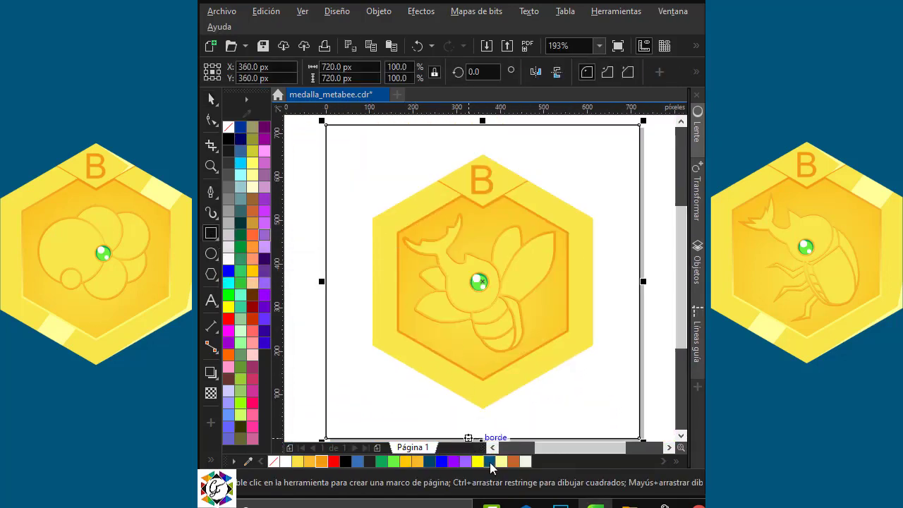
left_click(489, 462)
right_click(227, 127)
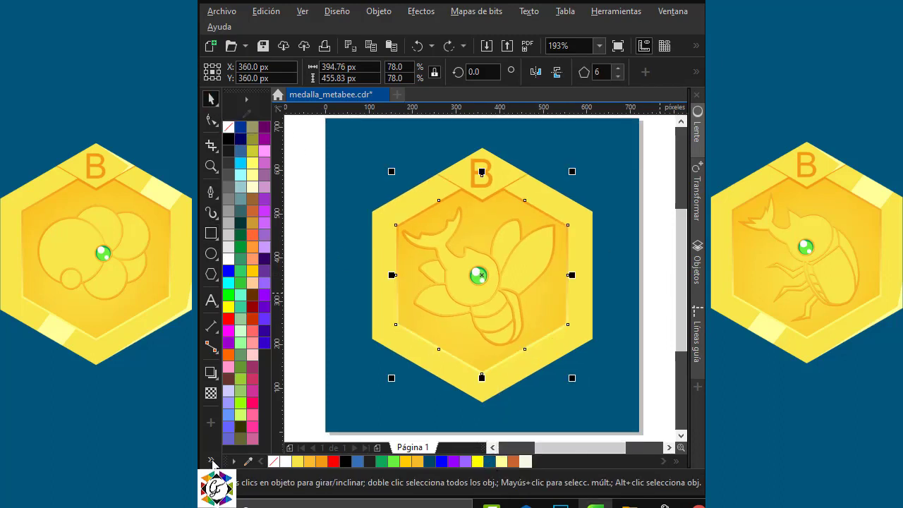
Adjust the inner hexagon's vertical orange-to-light-yellow gradient by raising its orange start and repositioning its light yellow end
left_click(211, 460)
left_click(234, 452)
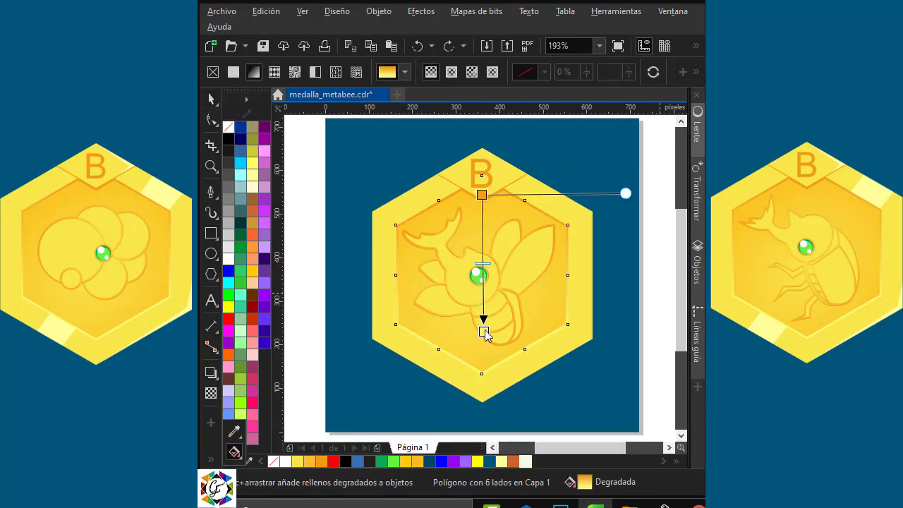
left_click_drag(484, 329, 482, 347)
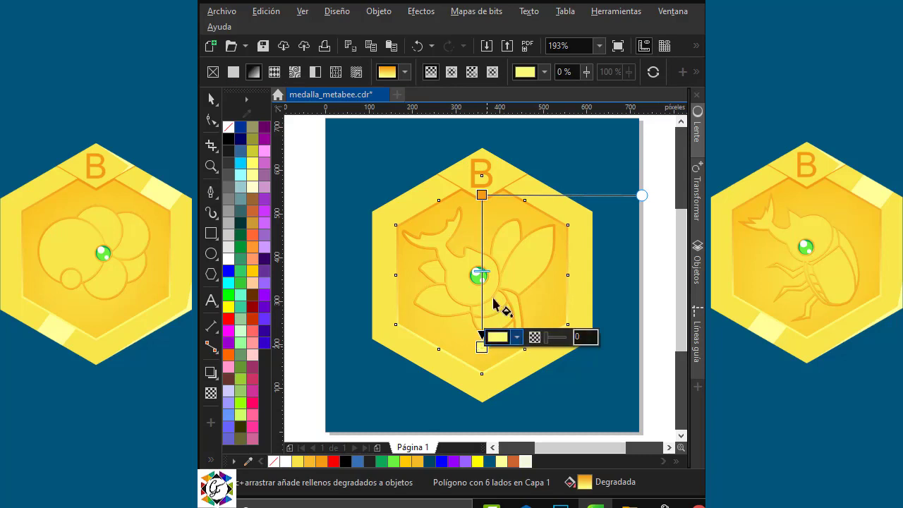
left_click_drag(482, 195, 482, 186)
left_click_drag(482, 347, 482, 329)
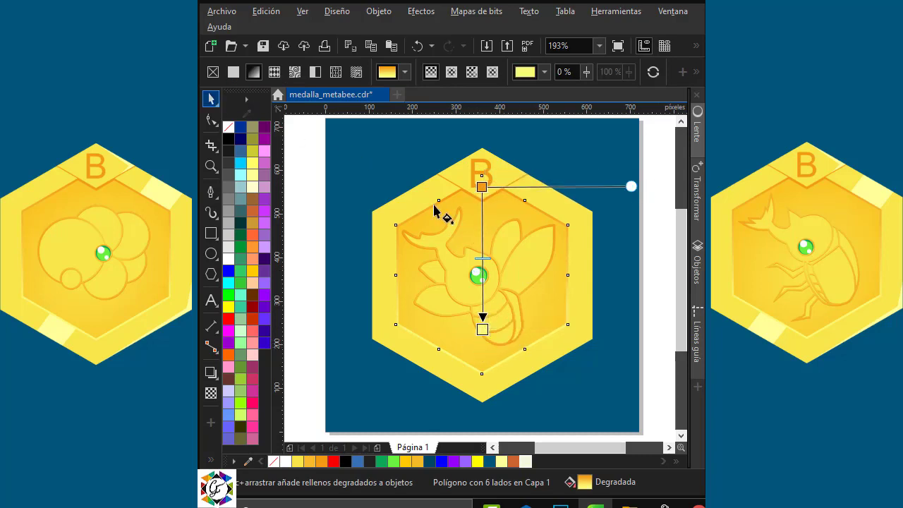
left_click(478, 225)
left_click_drag(365, 147, 370, 154)
left_click(211, 99)
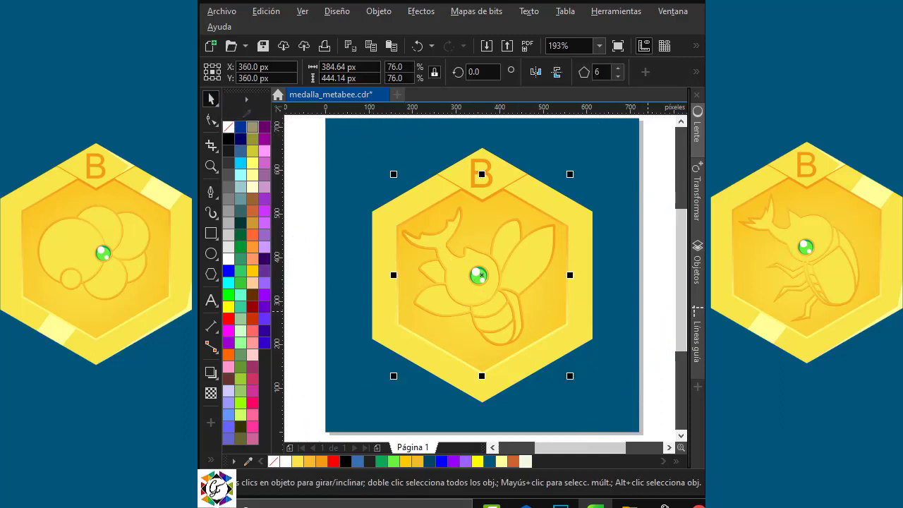
Draw a closed diagonal band with the Pen tool across the medal from upper right to lower left, about 475 by 554 px overall
key("Escape")
left_click(211, 192)
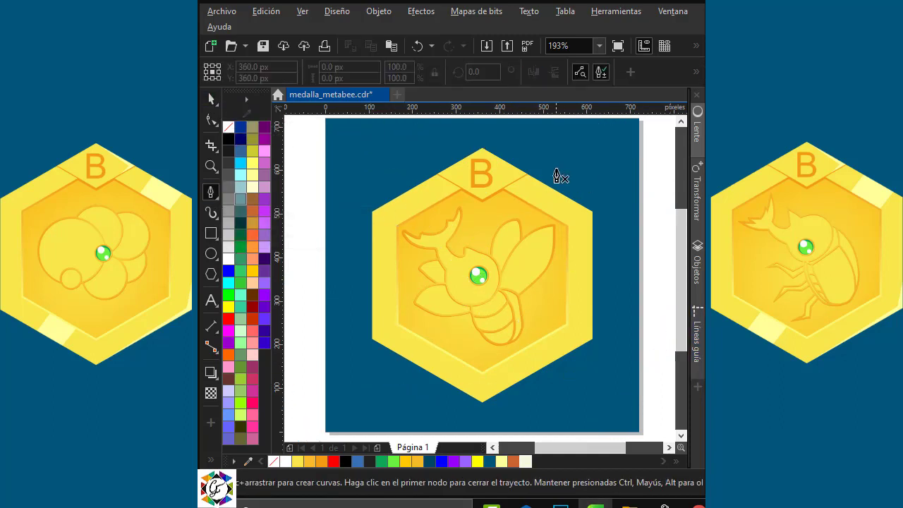
left_click(566, 161)
left_click(394, 390)
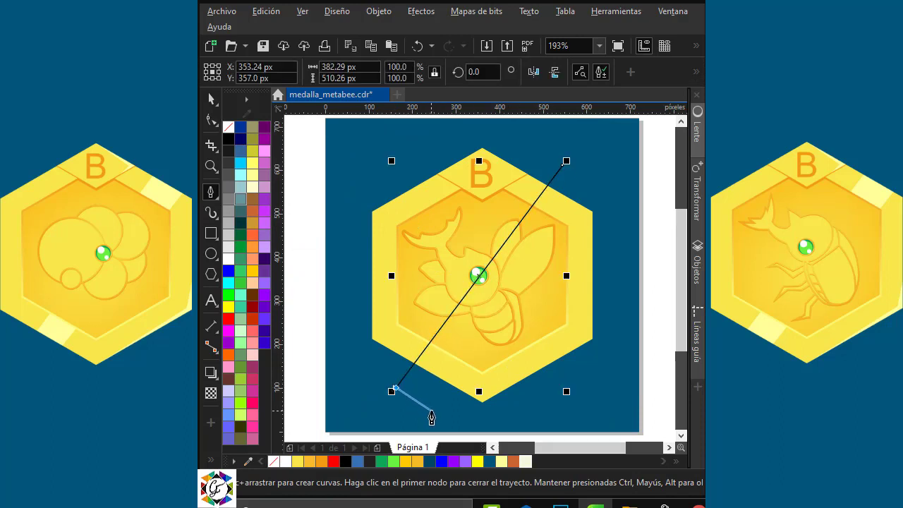
left_click(423, 407)
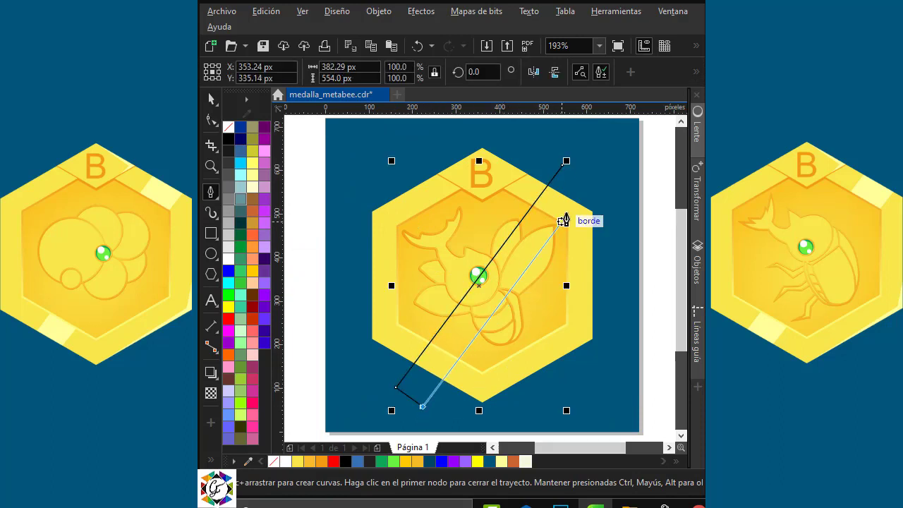
left_click(602, 180)
left_click(563, 164)
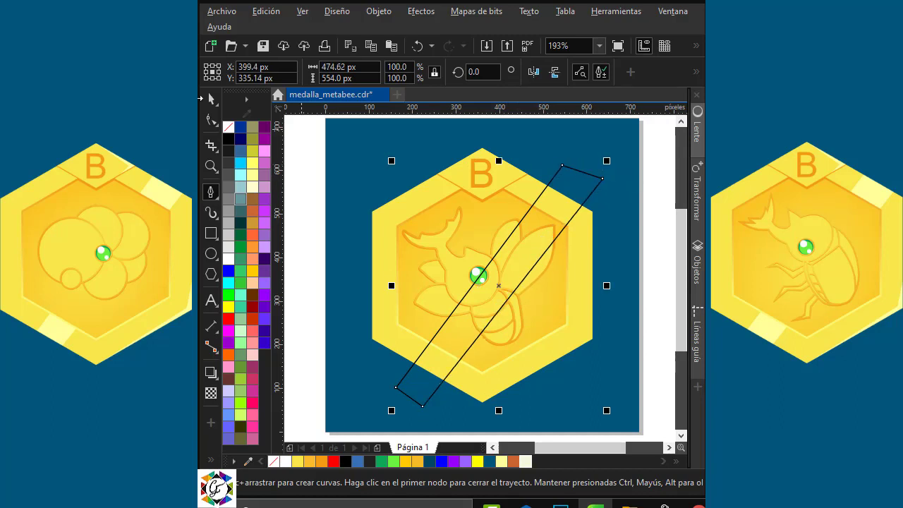
left_click(213, 100)
Fill the diagonal band light yellow without outline and PowerClip it inside the medal's outer hexagon
left_click(501, 461)
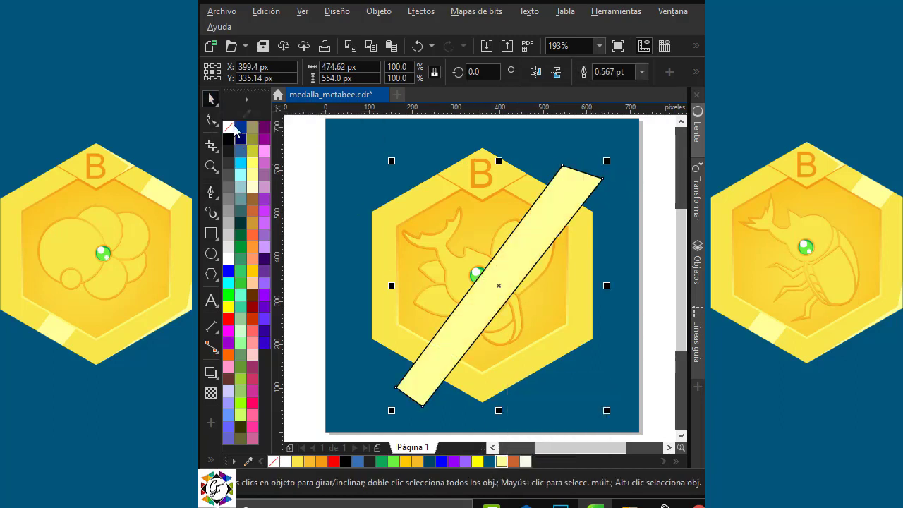
right_click(227, 128)
right_click(611, 206)
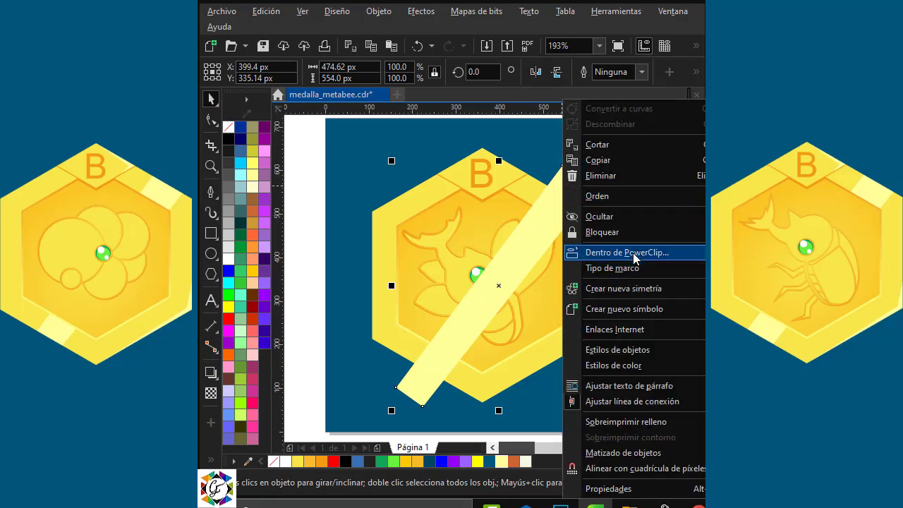
left_click(635, 255)
left_click(589, 234)
key("Escape")
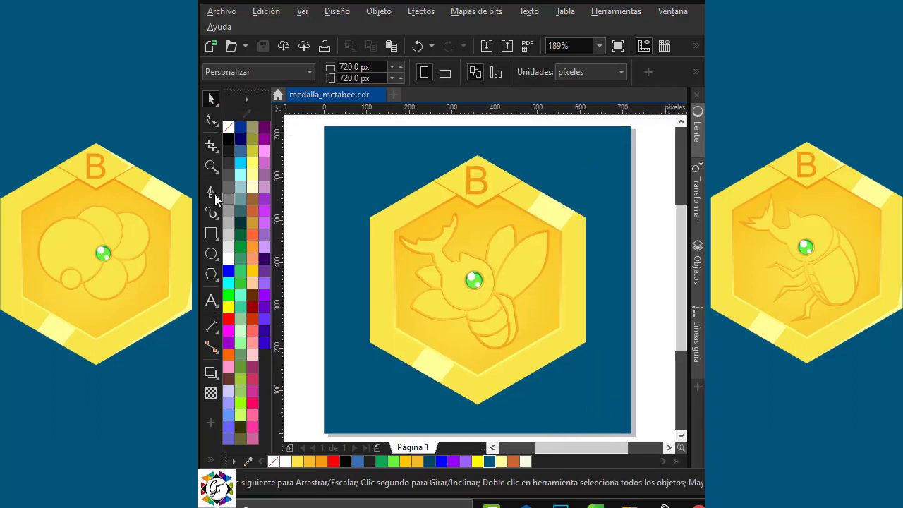
Draw a closed four-sided shape with the Pen tool over the medal's lower-right edge, about 399 by 438 px overall
left_click(213, 194)
left_click(594, 233)
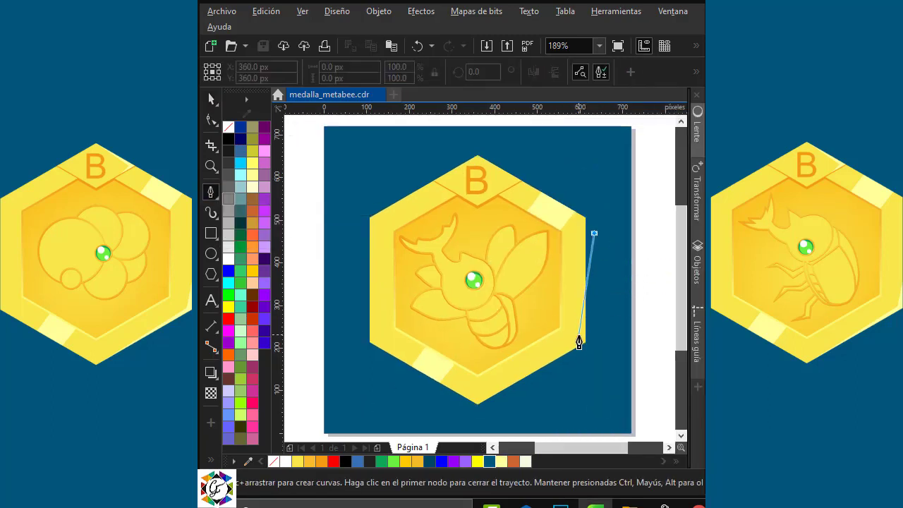
left_click(579, 338)
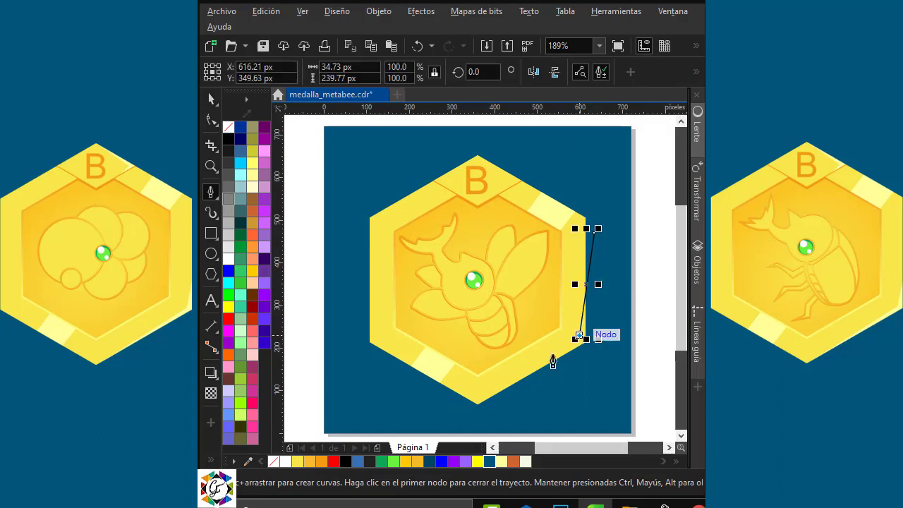
left_click(451, 423)
left_click(625, 344)
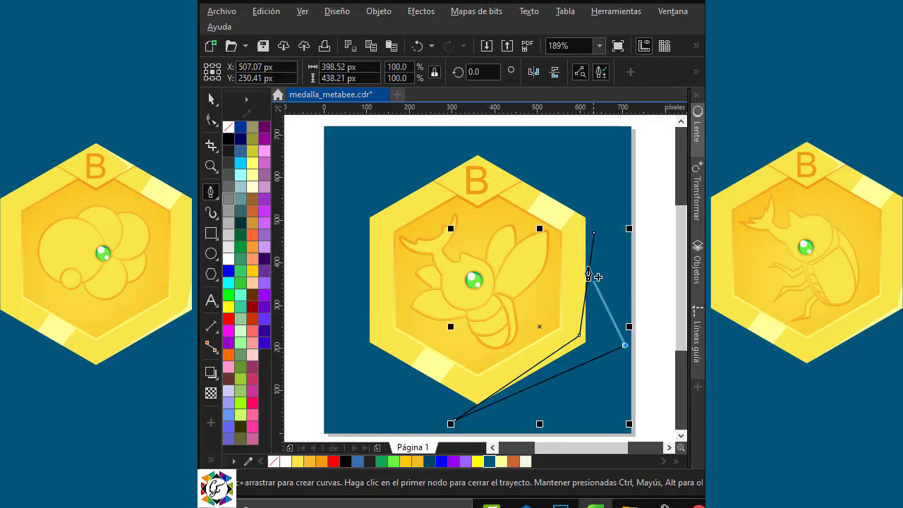
left_click(595, 234)
left_click(212, 99)
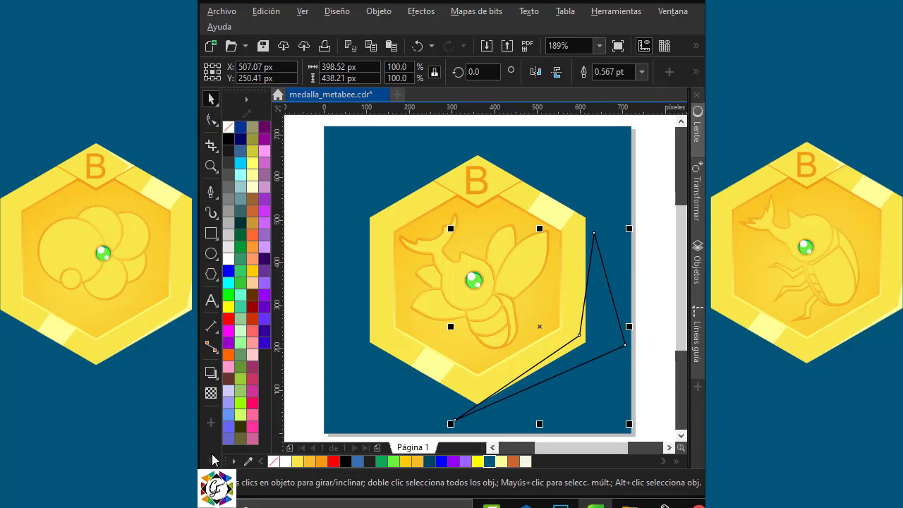
Smart Fill the area where the drawn shape overlaps the outer hexagon's lower-right corner, and delete the construction outline
left_click(234, 452)
left_click(282, 470)
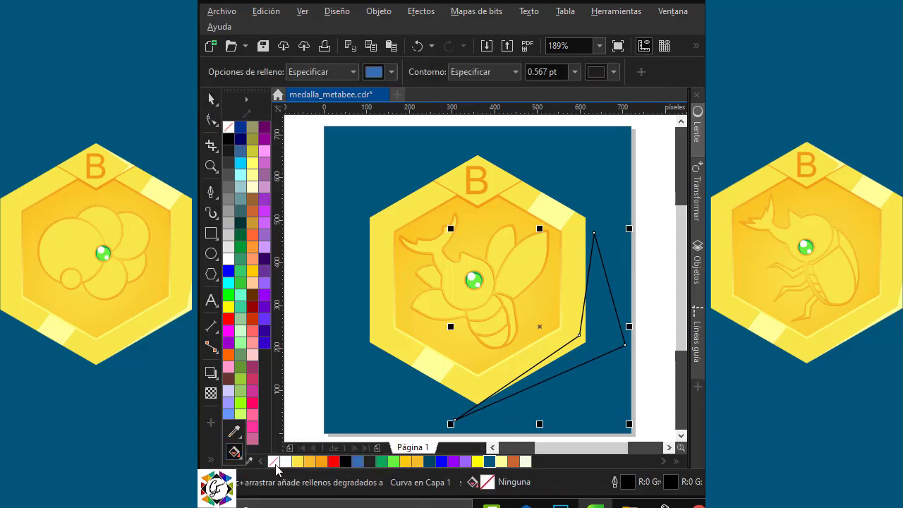
left_click(579, 340)
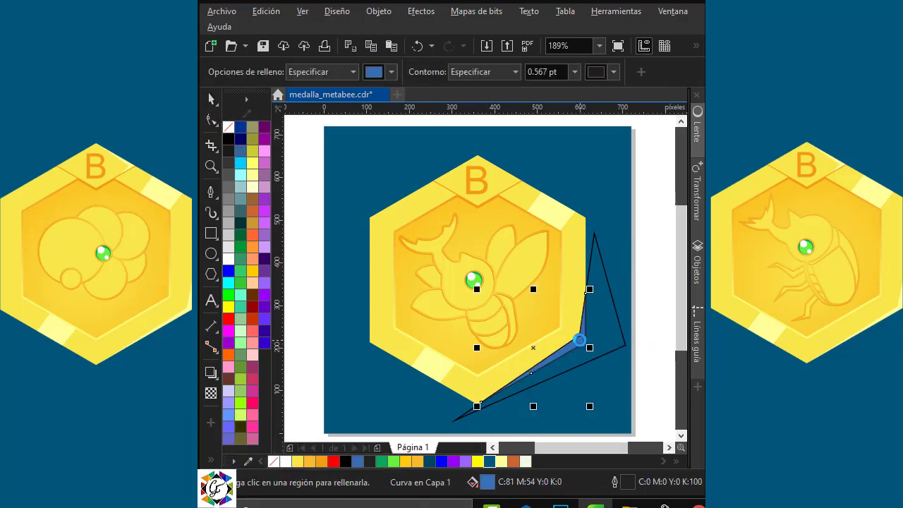
left_click(209, 101)
left_click(609, 292)
key("Delete")
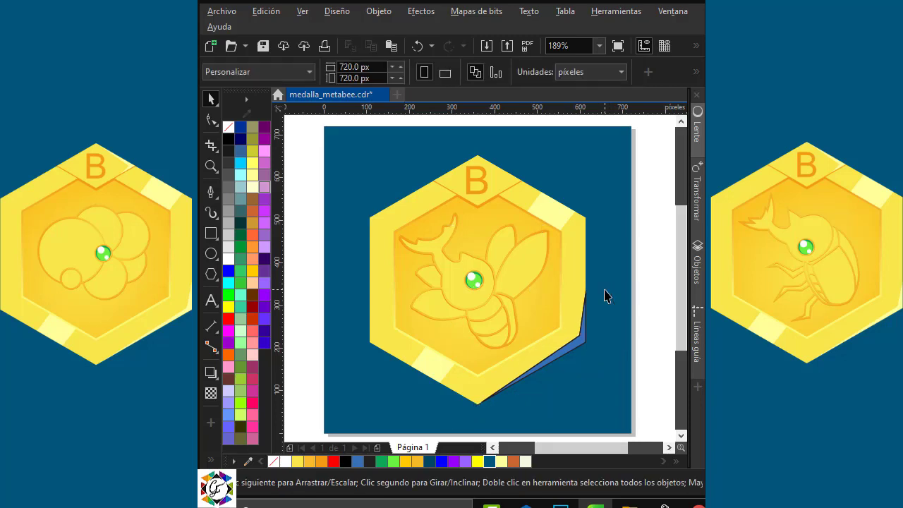
Fill the lower-right corner sliver with light yellow #FFFF99 and remove its outline
left_click(583, 334)
left_click(517, 461)
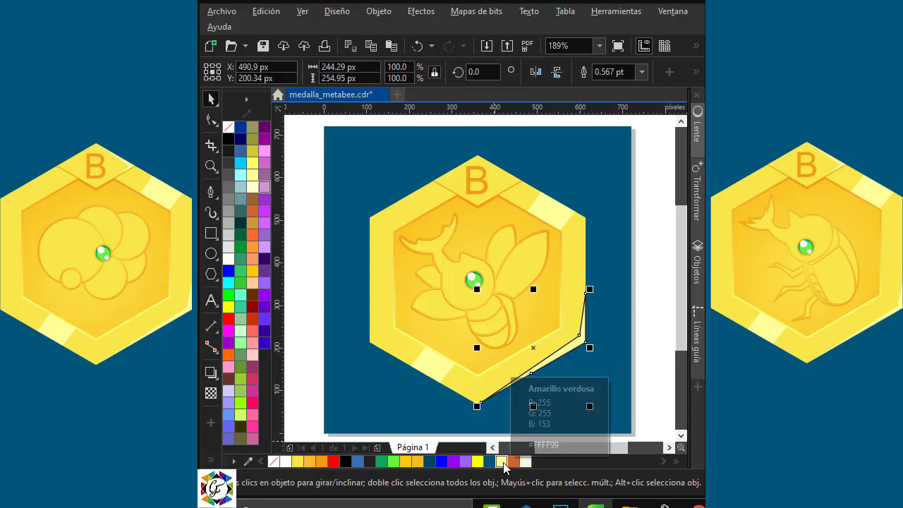
left_click(538, 414)
right_click(229, 131)
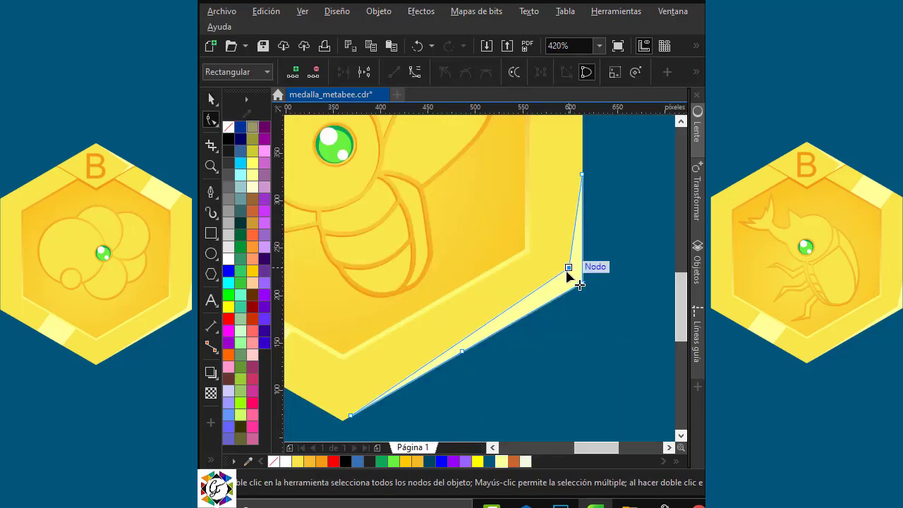
Slim the lower-right highlight by moving its inner node closer to the hexagon corner and lowering its upper end node
left_click_drag(569, 268, 571, 277)
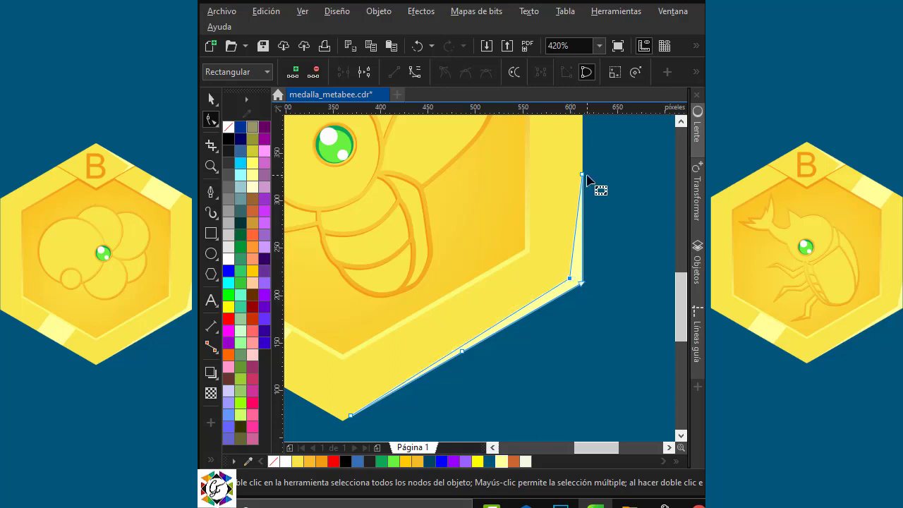
left_click_drag(582, 176, 581, 214)
left_click(212, 99)
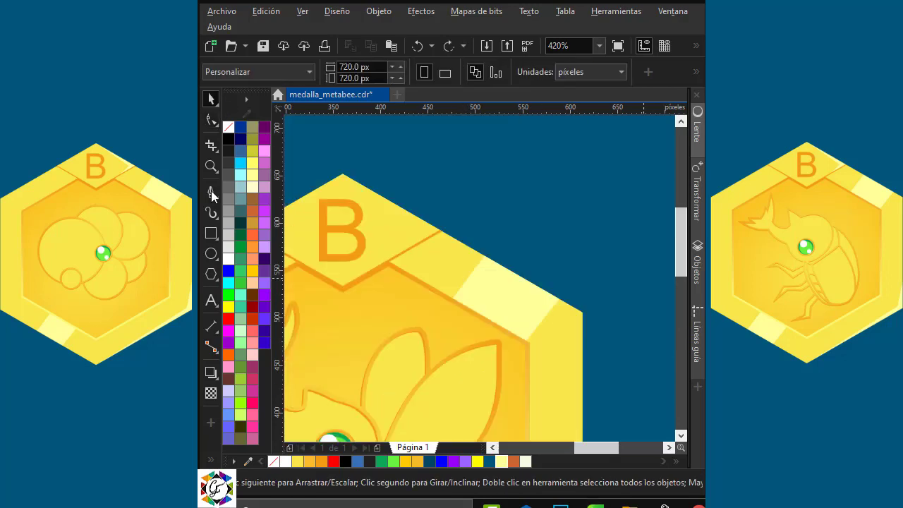
Draw a closed four-point shape with the Pen tool over the letter B badge's right corner, about 149 by 144 px, starting beyond the hexagon's tip
left_click(211, 191)
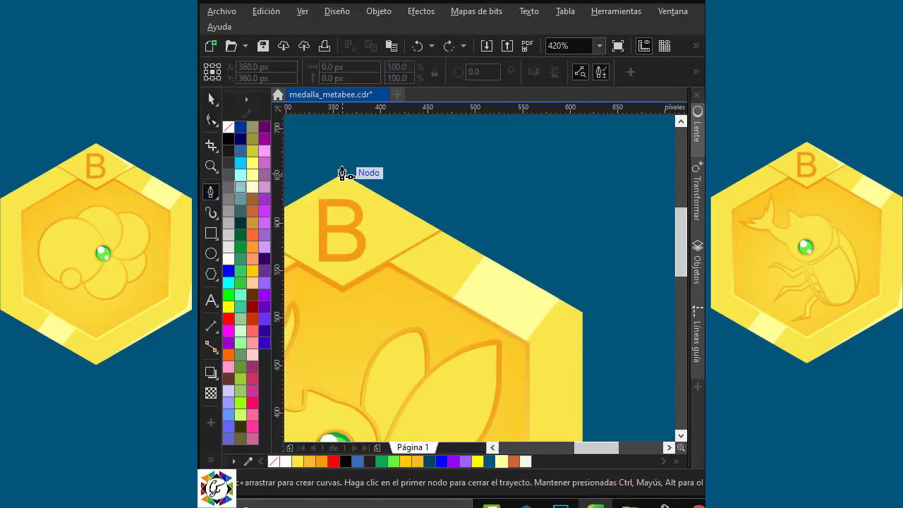
left_click(342, 174)
left_click(416, 228)
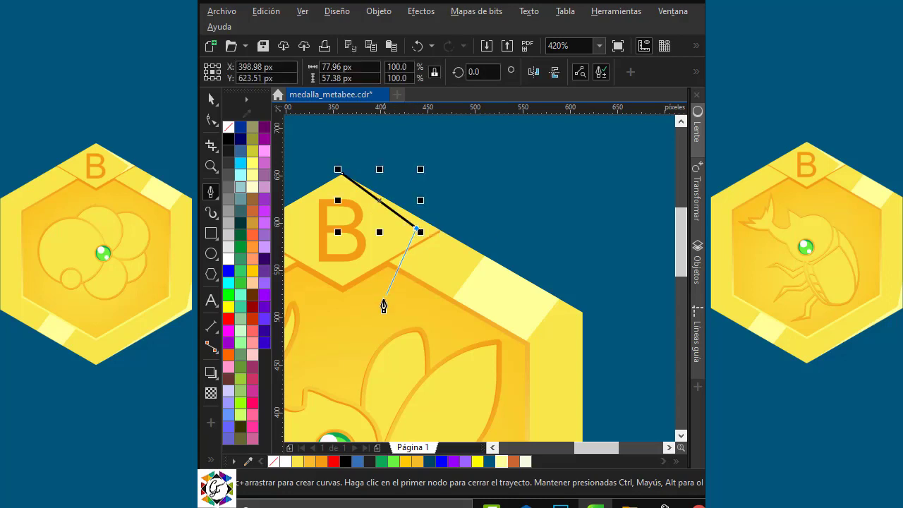
left_click(369, 302)
left_click(476, 204)
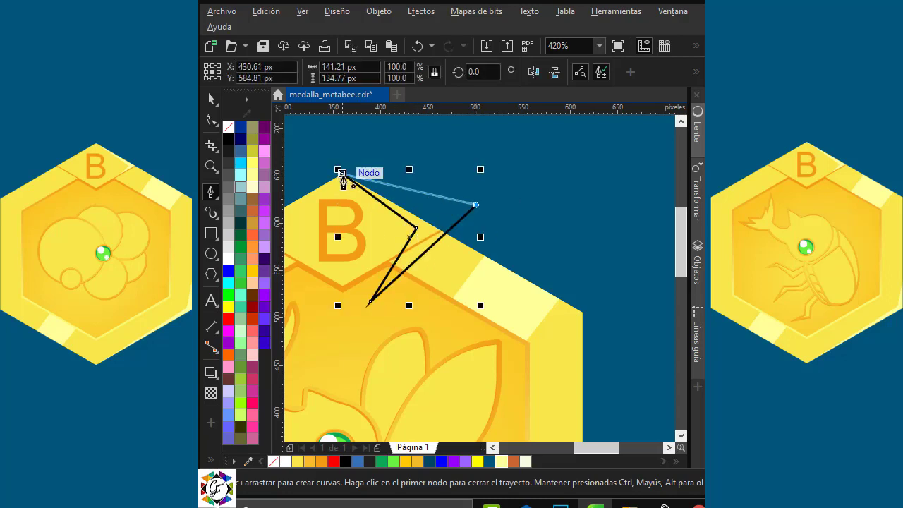
left_click(340, 172)
key("F10")
left_click_drag(337, 168, 335, 164)
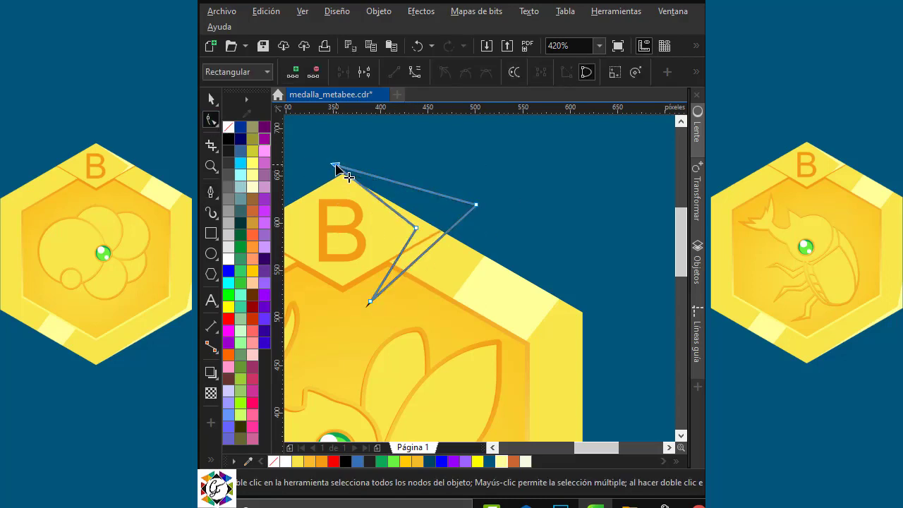
Smart Fill the area where the drawn shape overlaps the letter B badge's right corner, and delete the construction outline
left_click(211, 459)
left_click(234, 453)
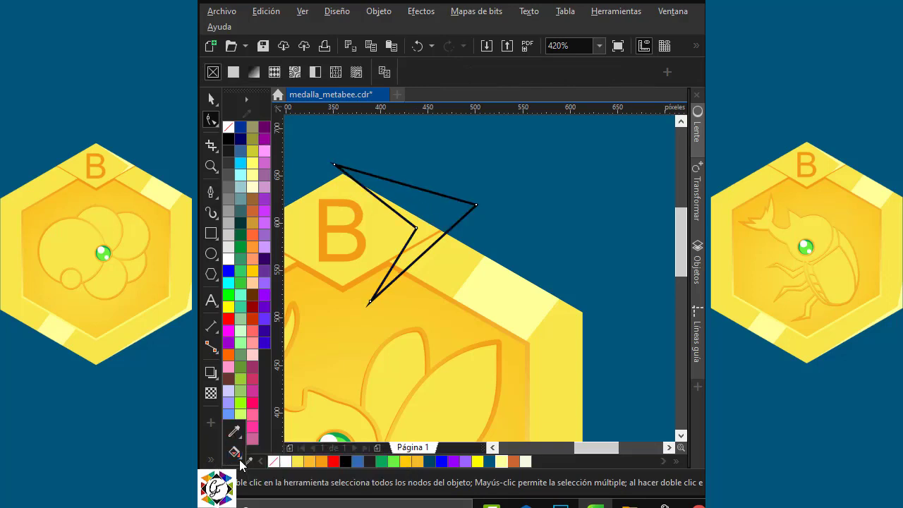
left_click(241, 459)
left_click(262, 466)
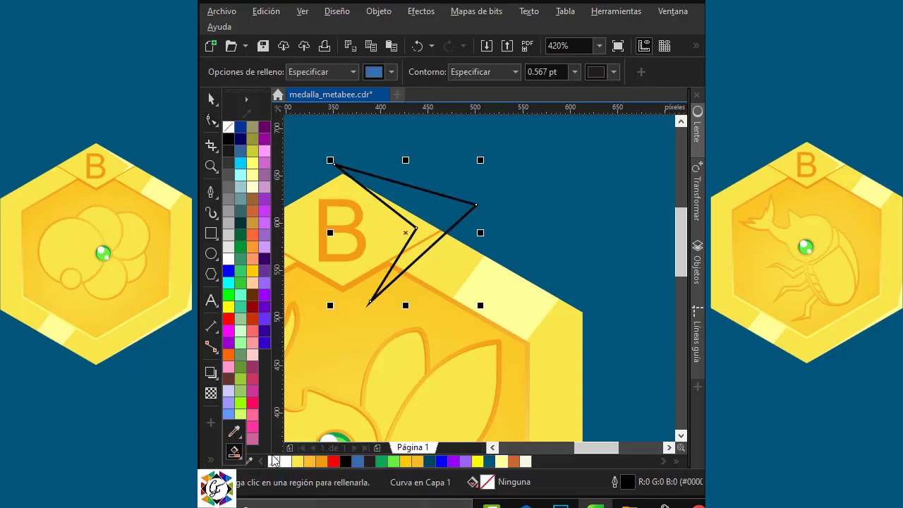
left_click(431, 233)
key("space")
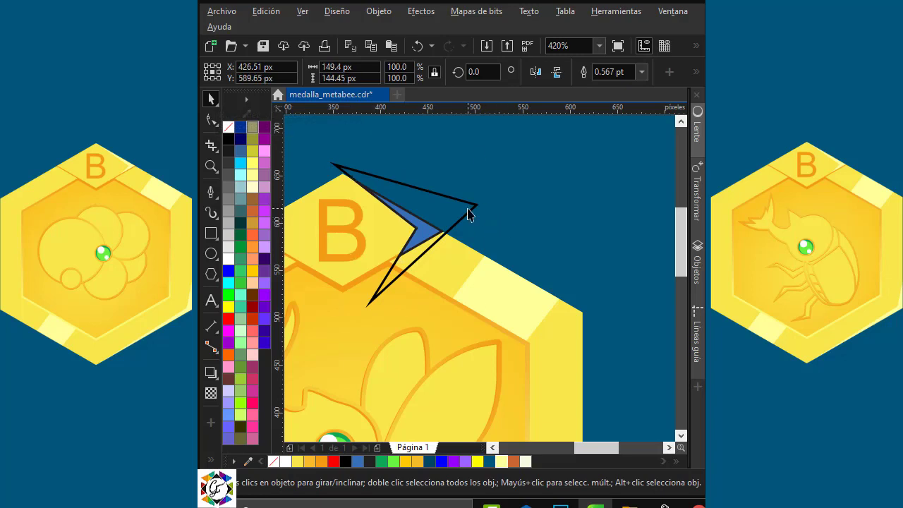
key("Delete")
Fill the badge corner piece light yellow without outline and reshape its nodes into a slimmer highlight reaching the hexagon's tip
left_click(424, 237)
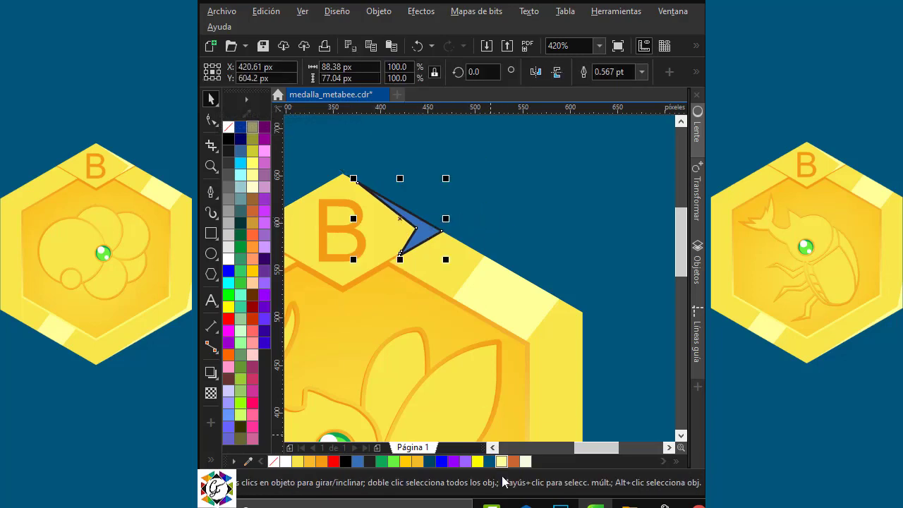
left_click(500, 462)
left_click(211, 120)
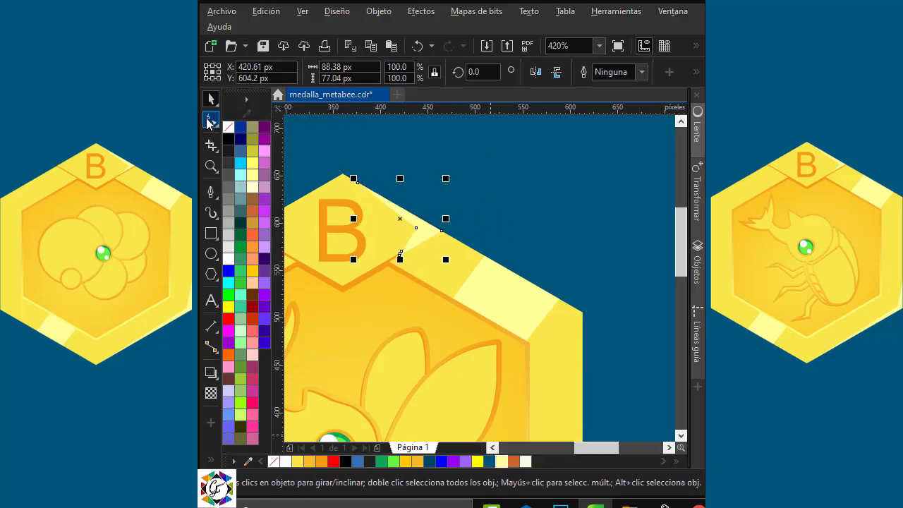
left_click_drag(407, 260, 415, 252)
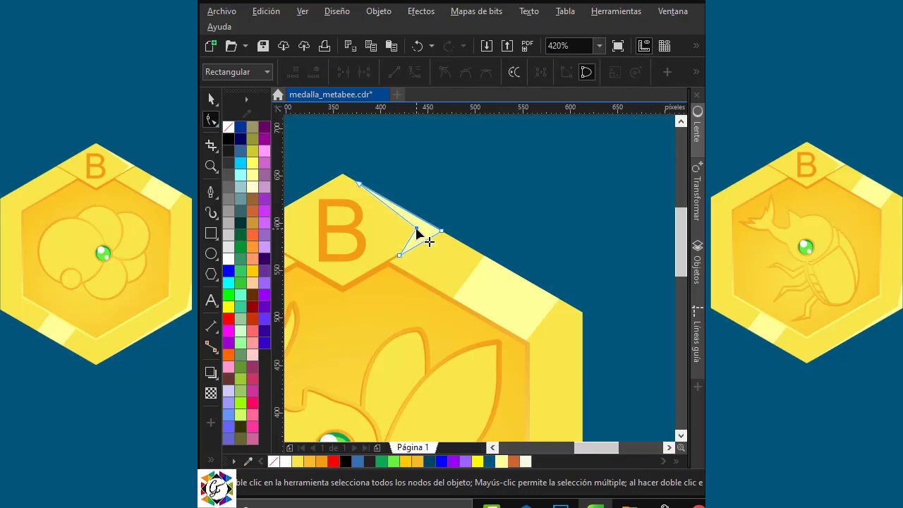
left_click_drag(416, 229, 425, 231)
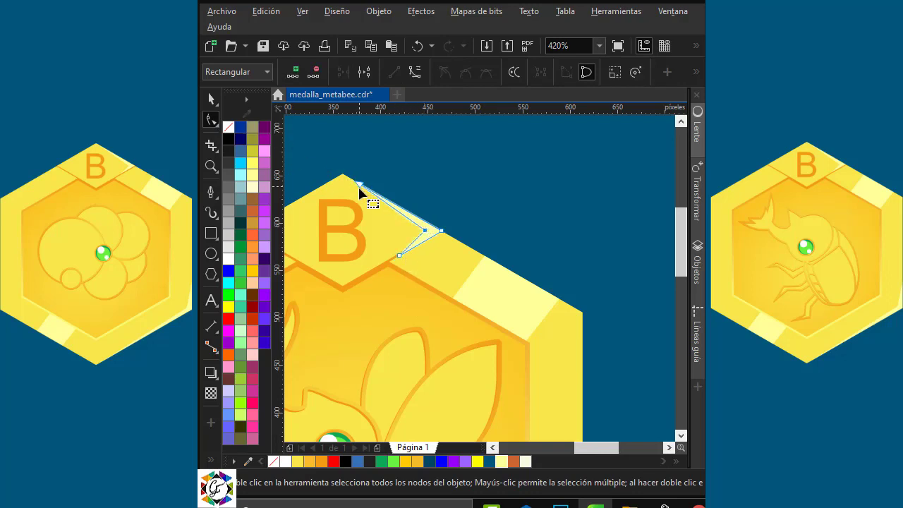
left_click_drag(353, 182, 345, 178)
left_click(211, 99)
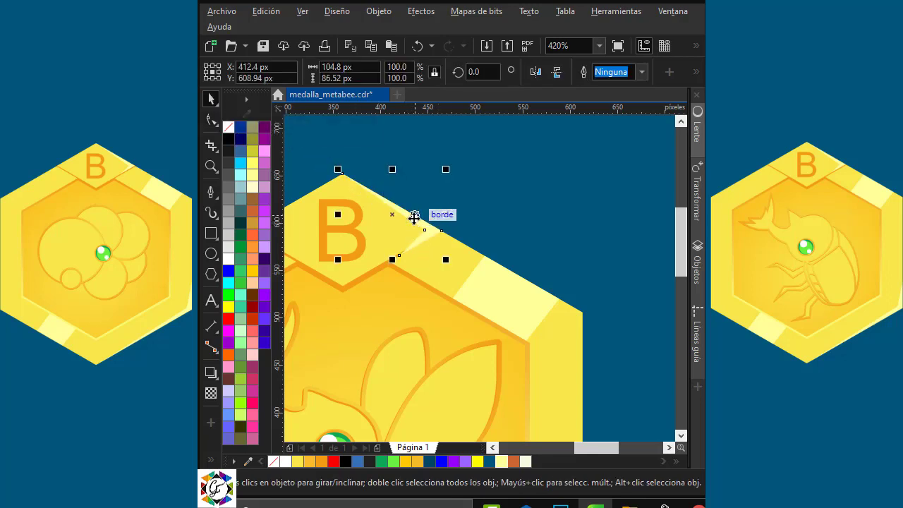
PowerClip the light yellow corner highlight inside the letter B badge
right_click(413, 213)
left_click(479, 252)
left_click(397, 233)
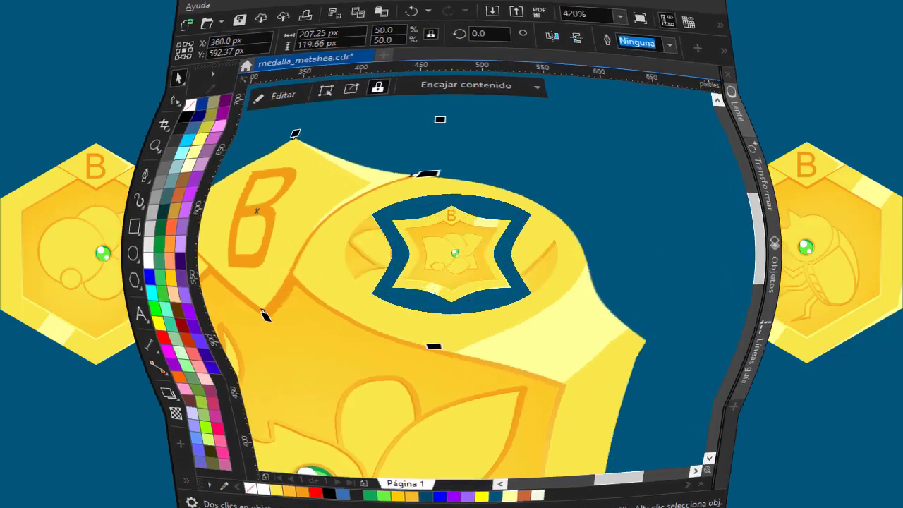